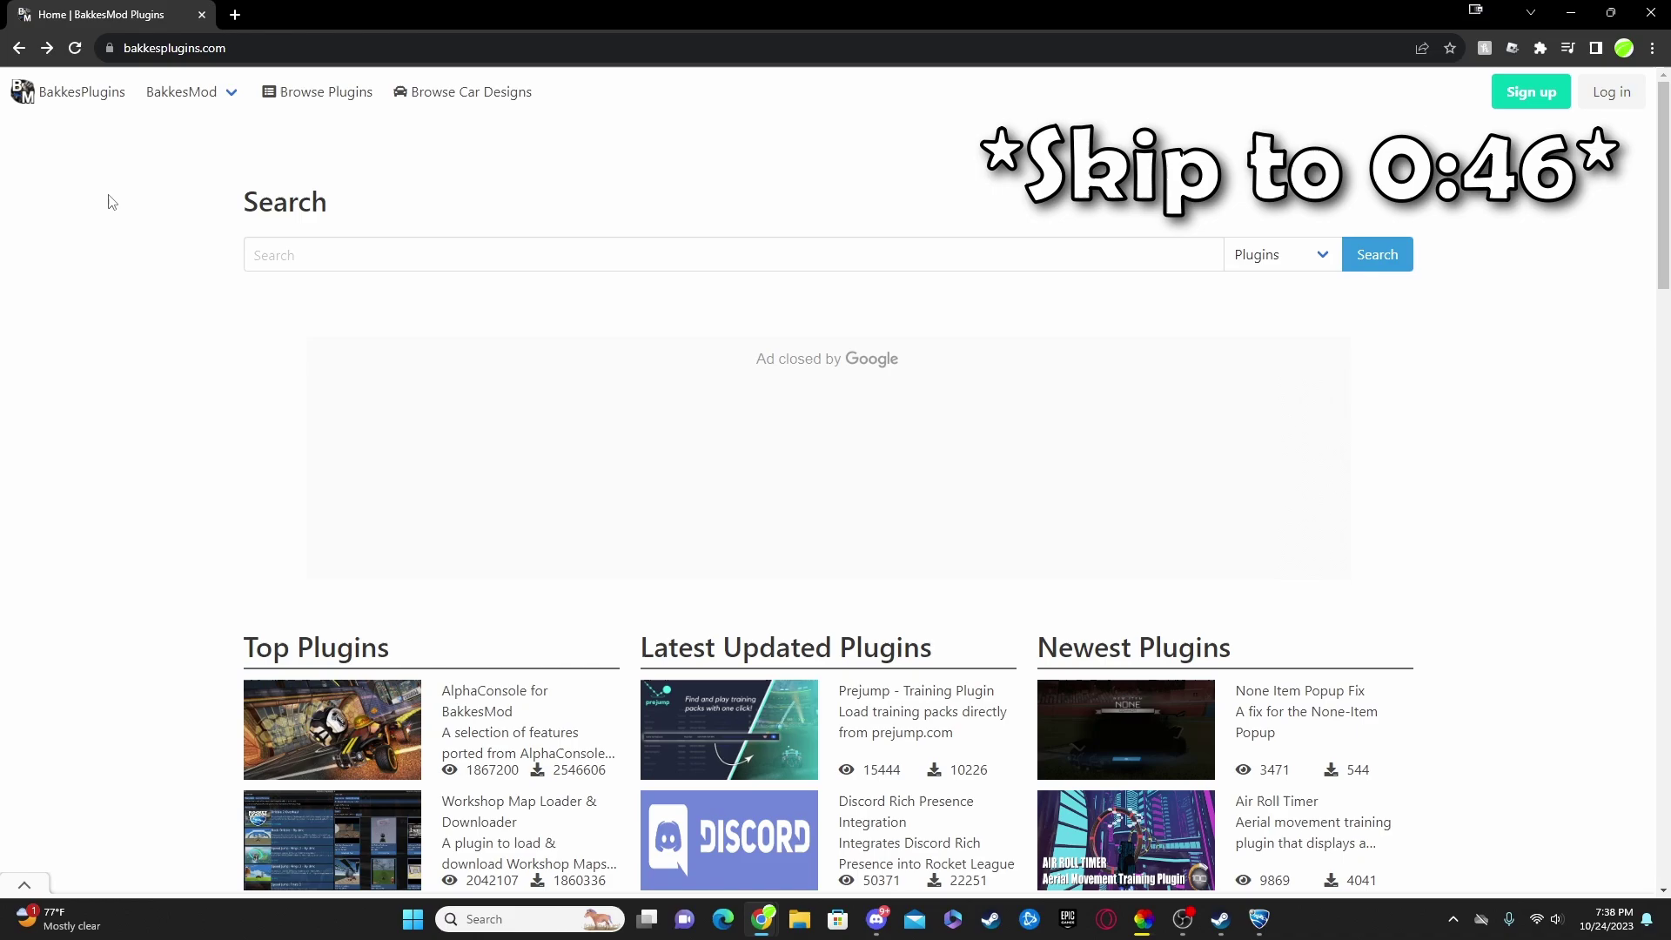
- Download BakkesMod from the BakkesPlugins site and save the BakkesModSetup zip archive in Documents
{"action": "mouse_move", "coordinate": [159, 111]}
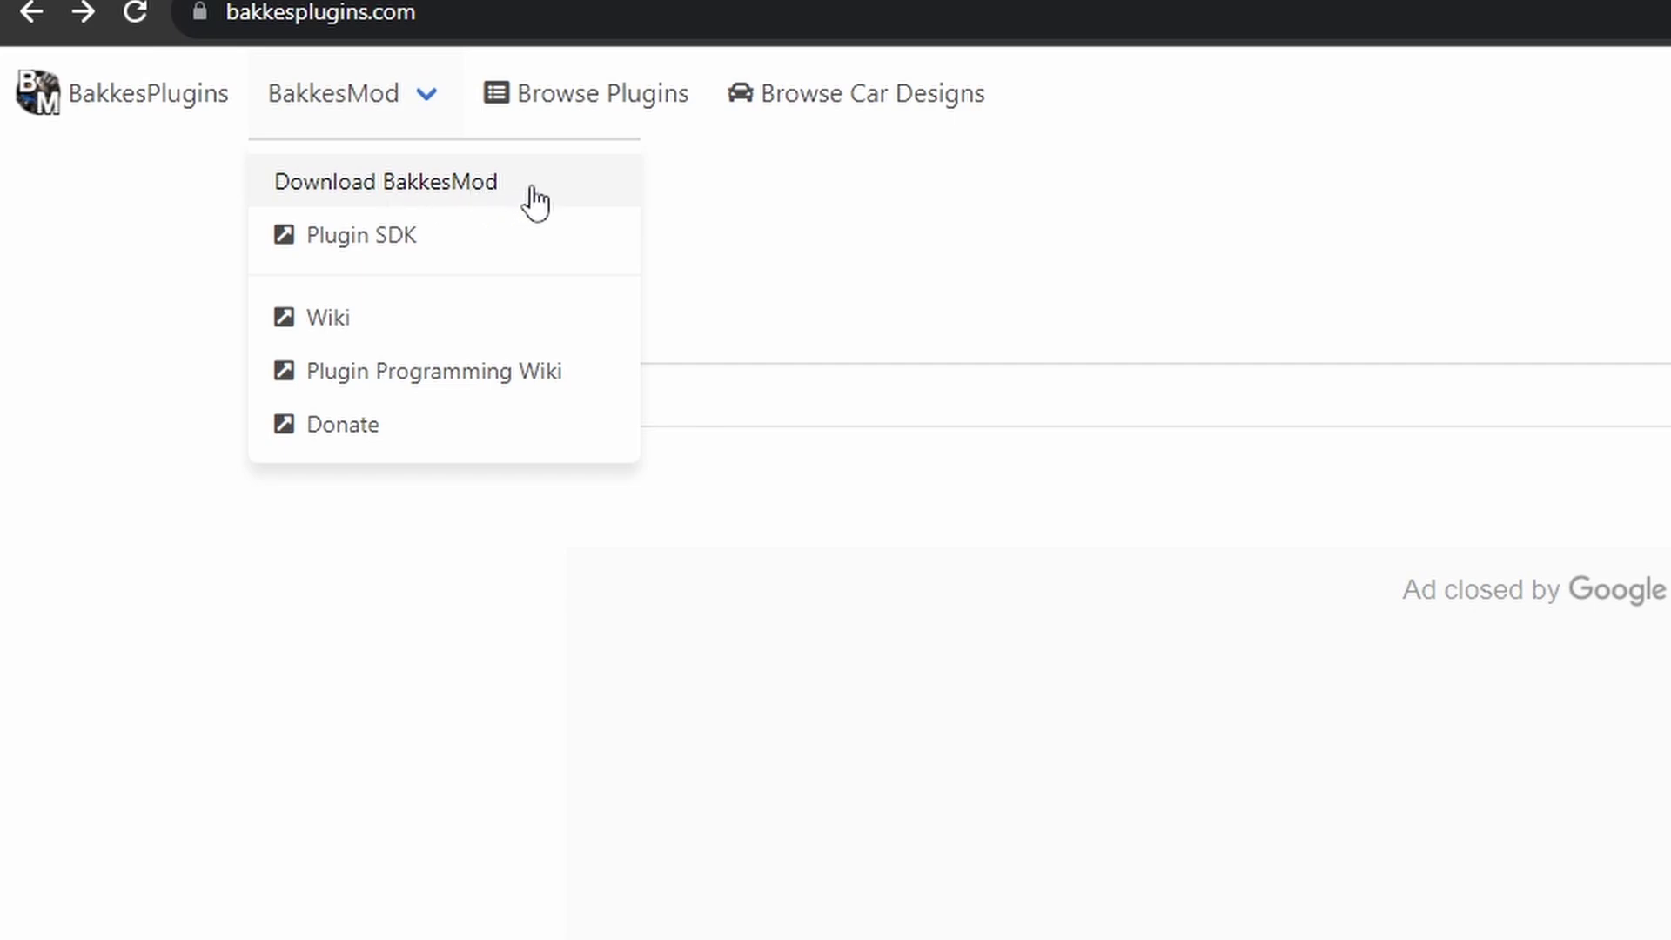
{"action": "left_click", "coordinate": [541, 193]}
{"action": "left_click_drag", "start_coordinate": [540, 115], "coordinate": [624, 214]}
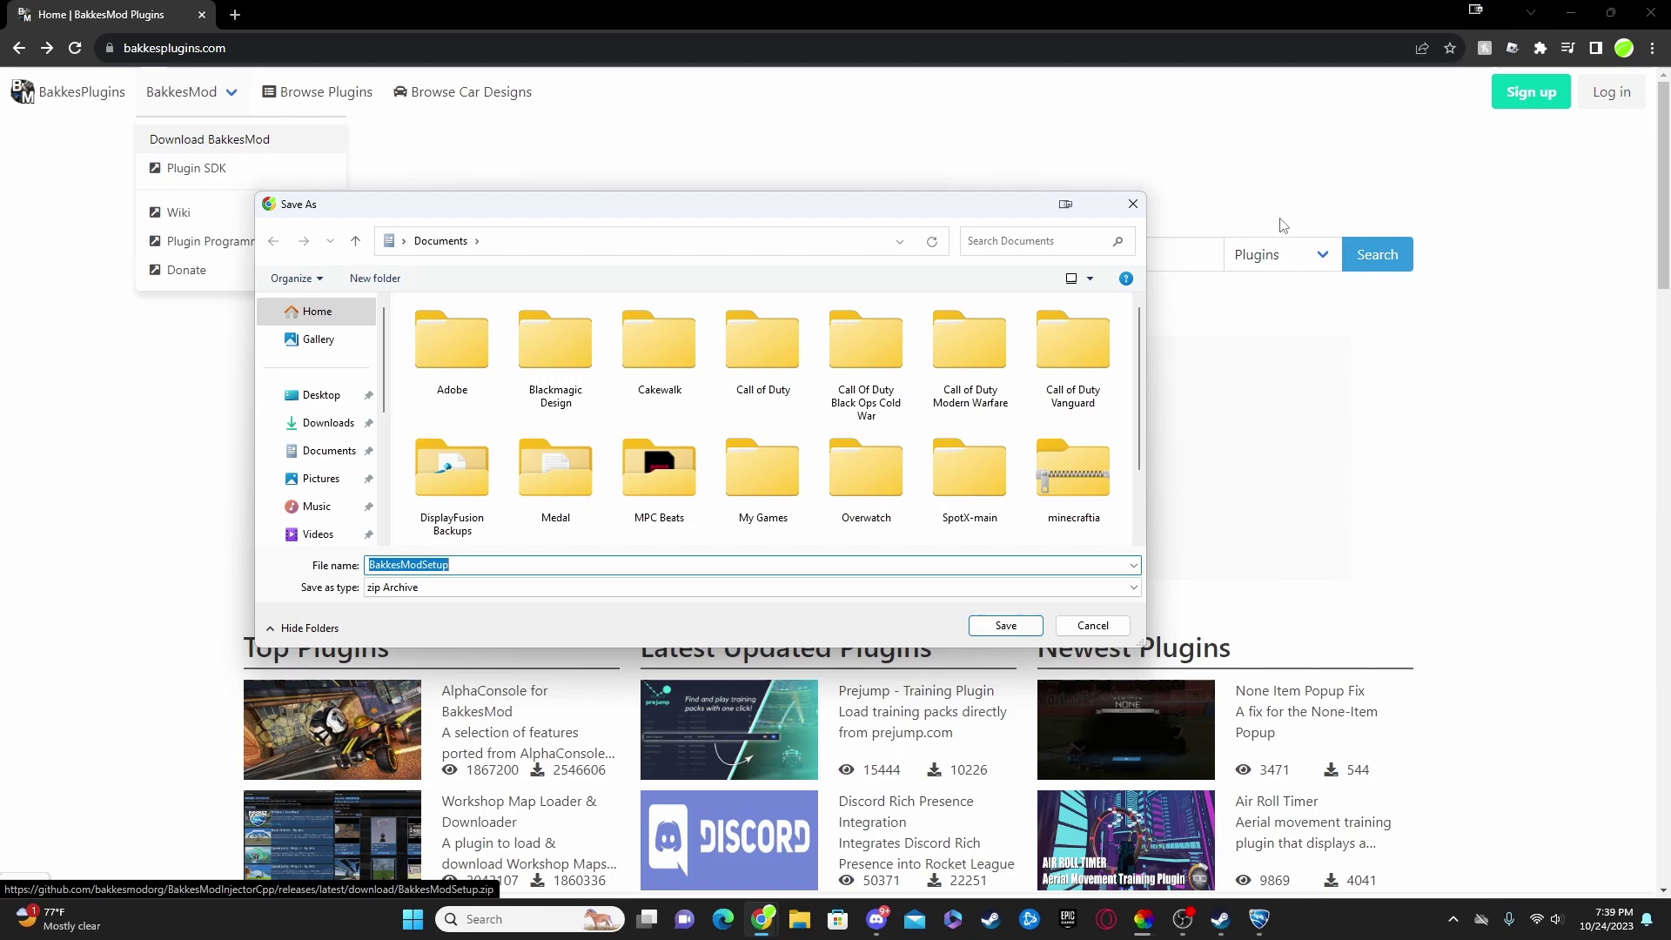
{"action": "key", "text": "Return"}
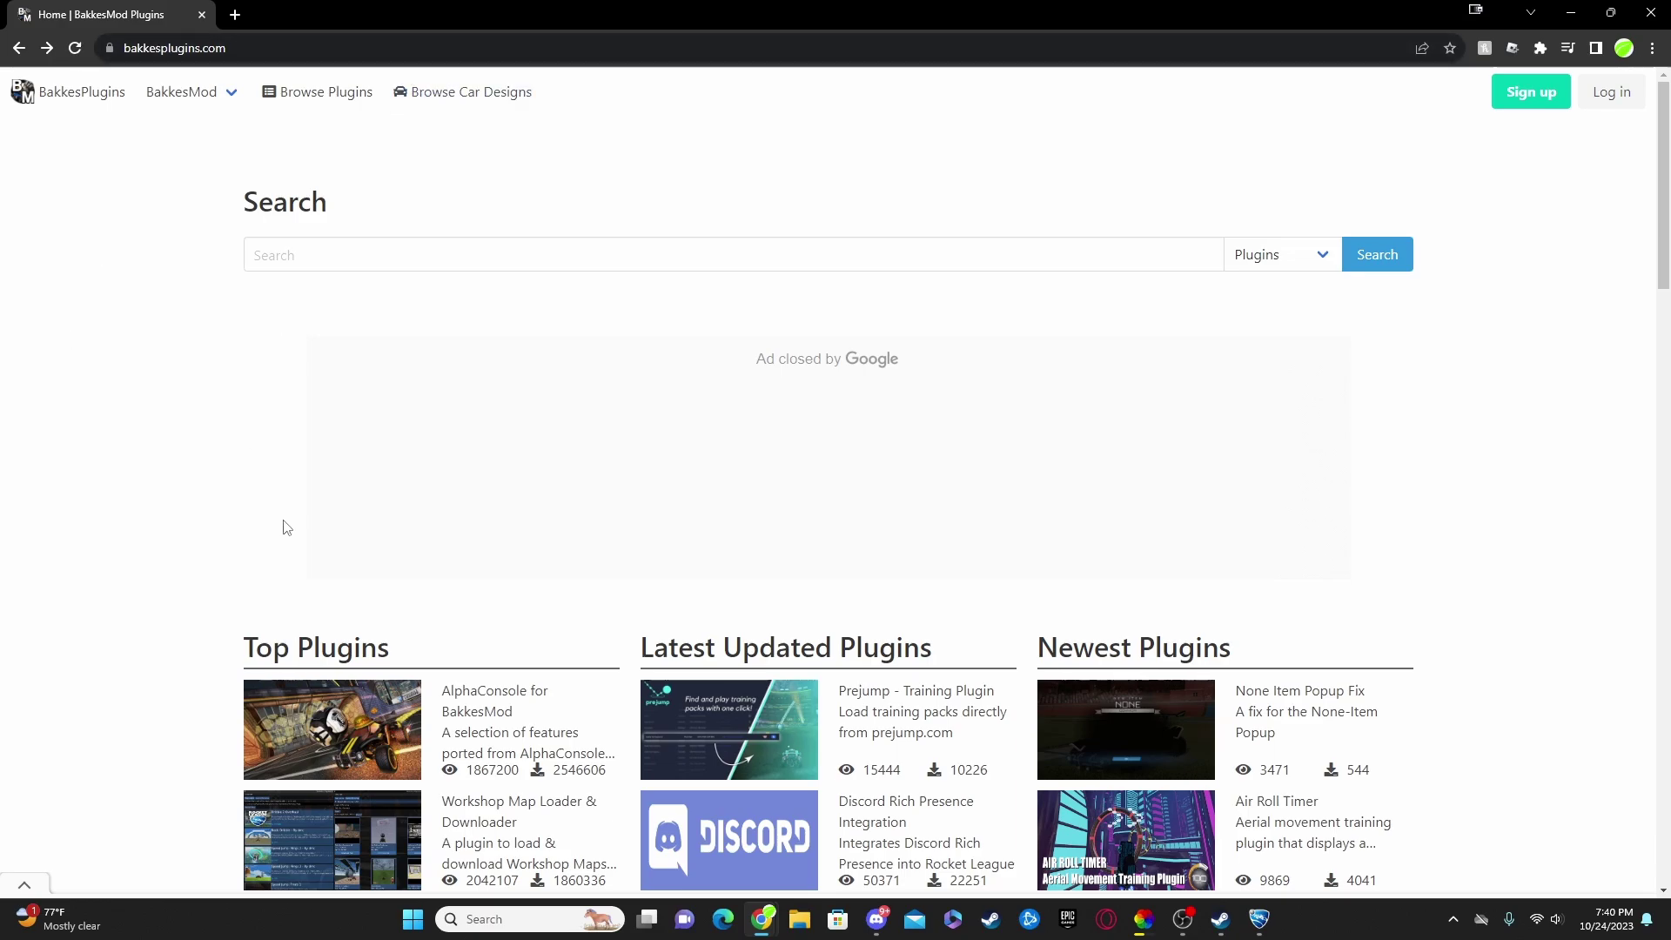
- Search the plugins for "workshop map loader" and open the Workshop Map Loader & Downloader page
{"action": "left_click", "coordinate": [357, 255]}
{"action": "type", "text": "workshop map loader"}
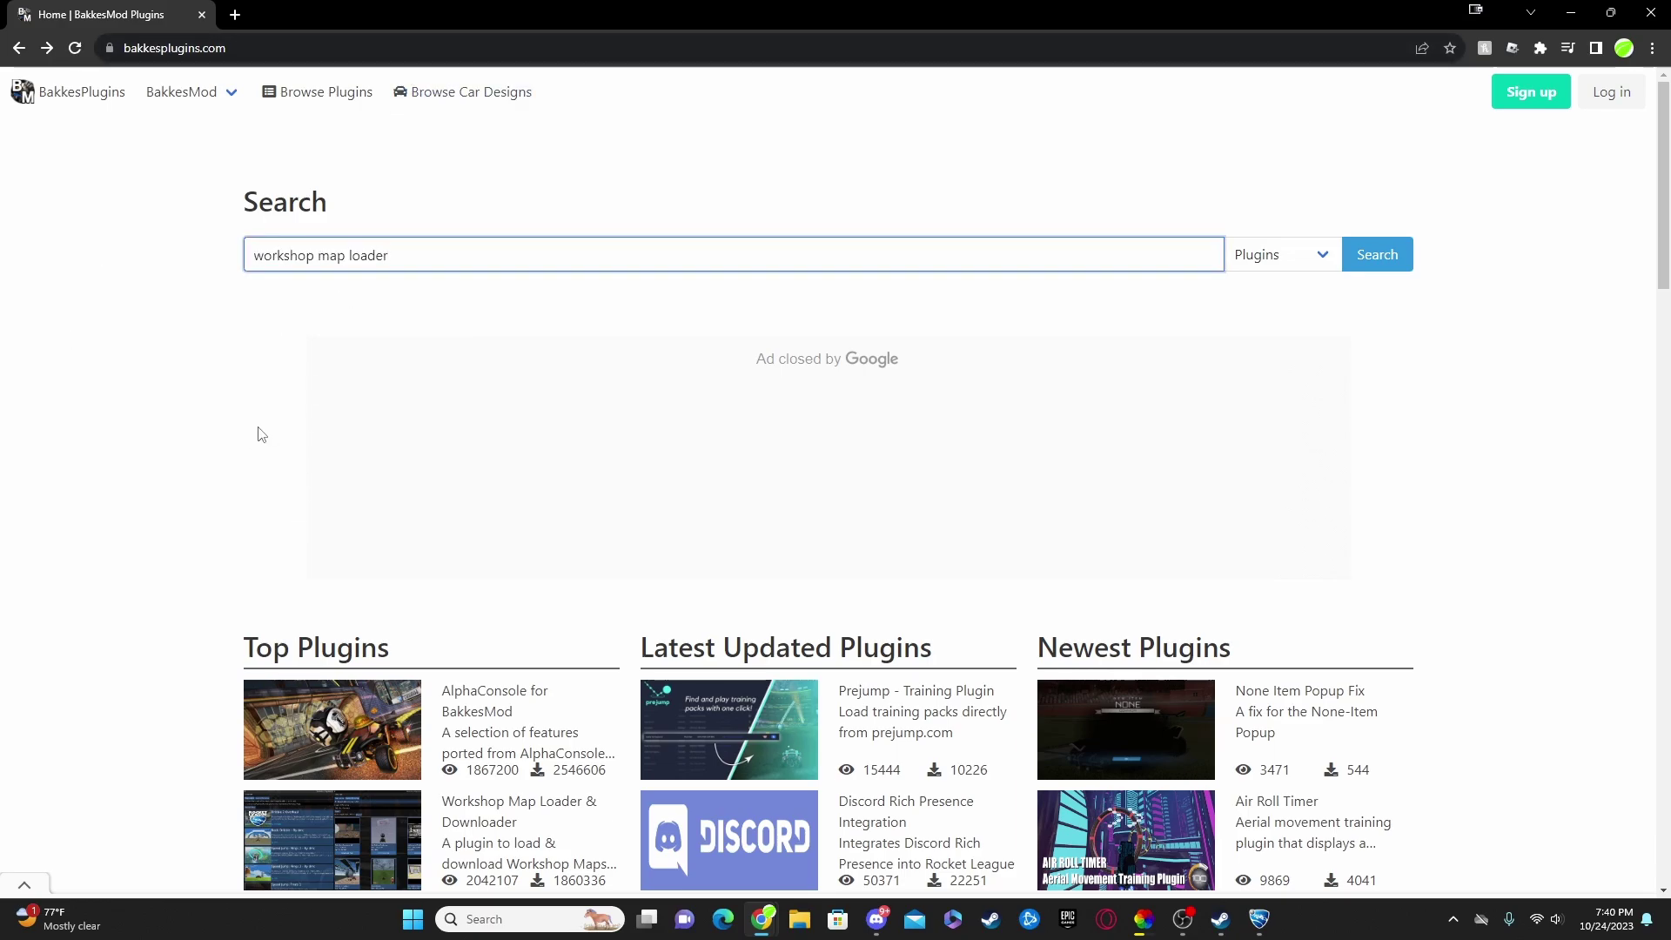
{"action": "scroll", "coordinate": [261, 433], "scroll_direction": "down", "scroll_amount": 1}
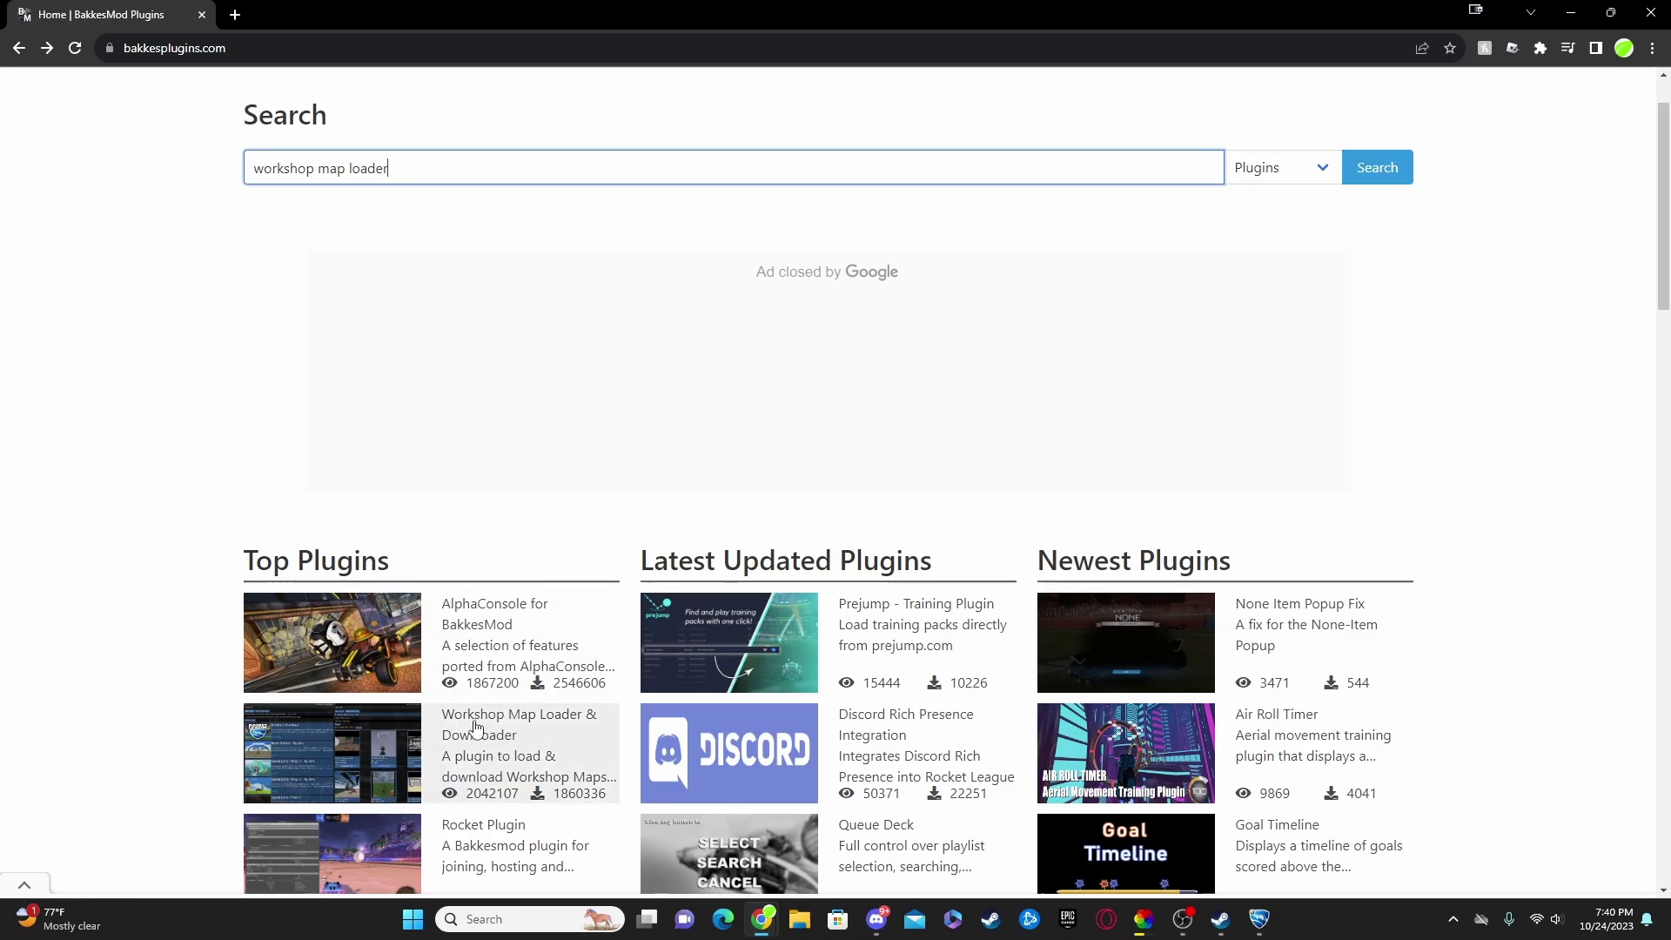
{"action": "scroll", "coordinate": [443, 881], "scroll_direction": "up", "scroll_amount": 1}
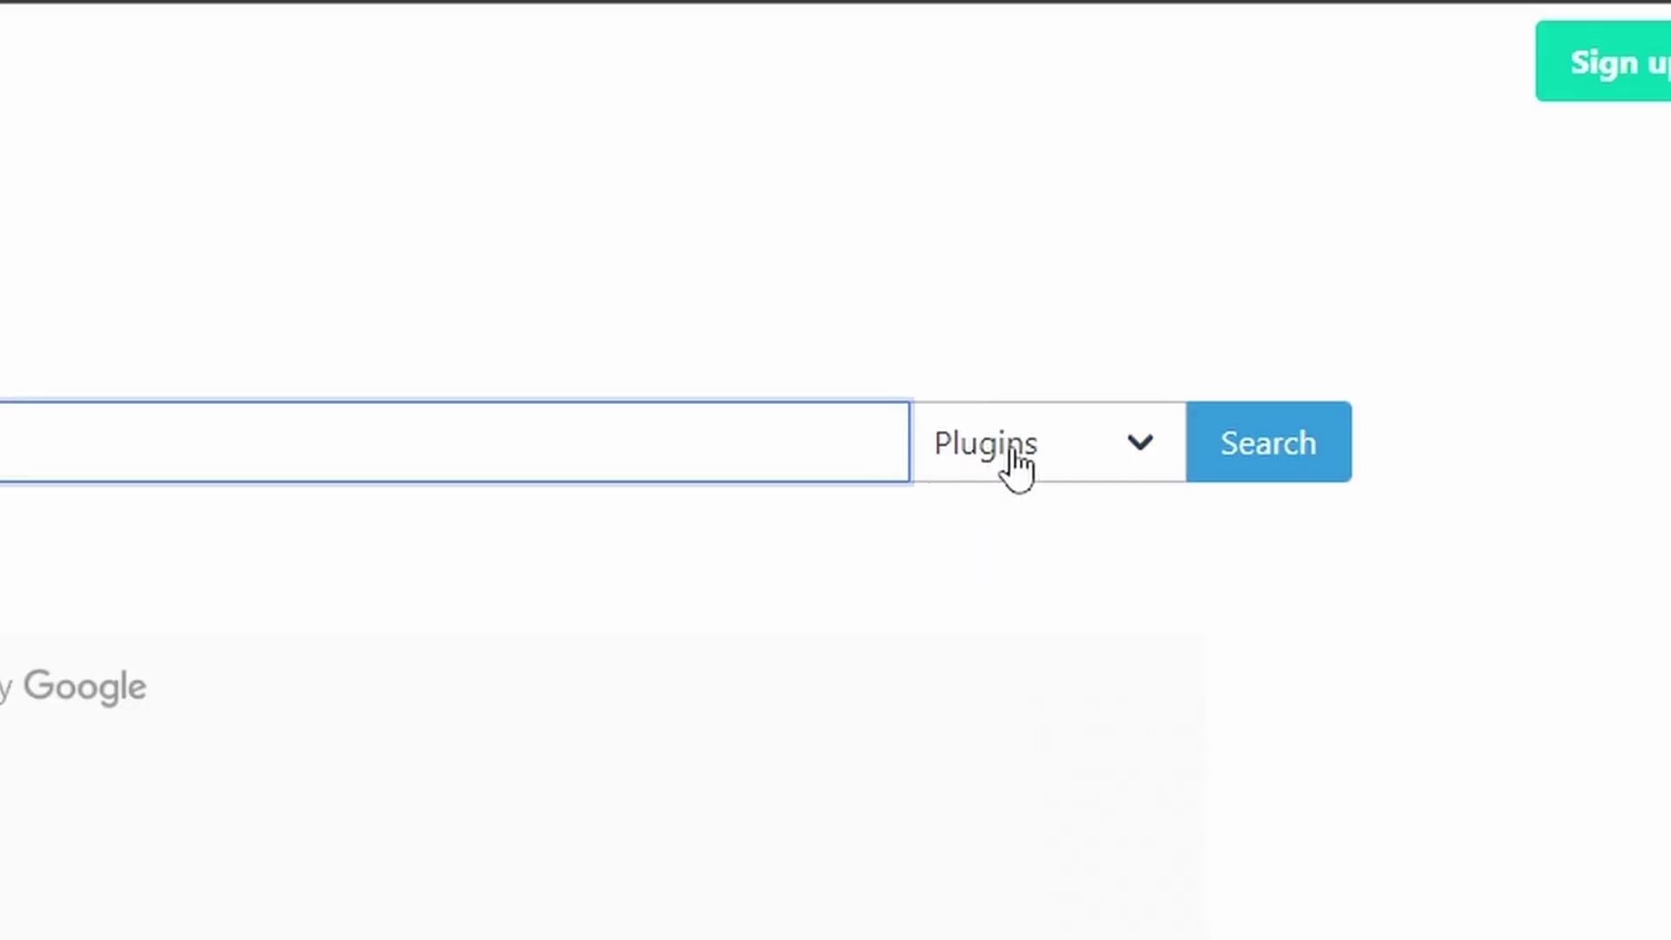
{"action": "left_click", "coordinate": [1253, 463]}
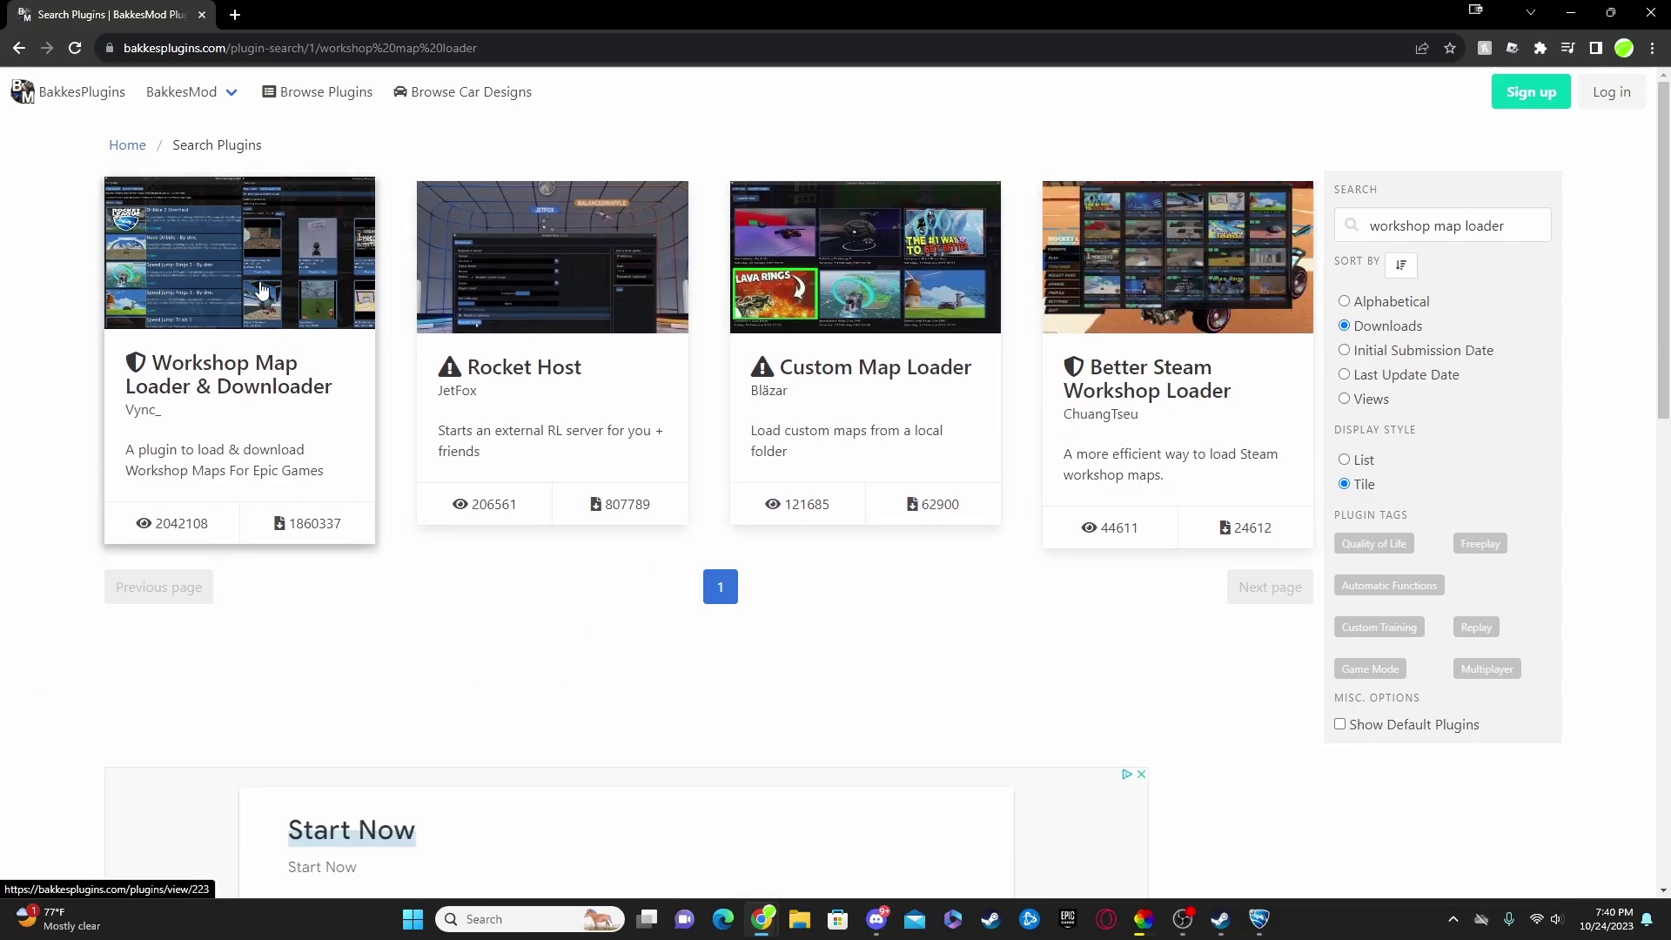
{"action": "left_click", "coordinate": [227, 261]}
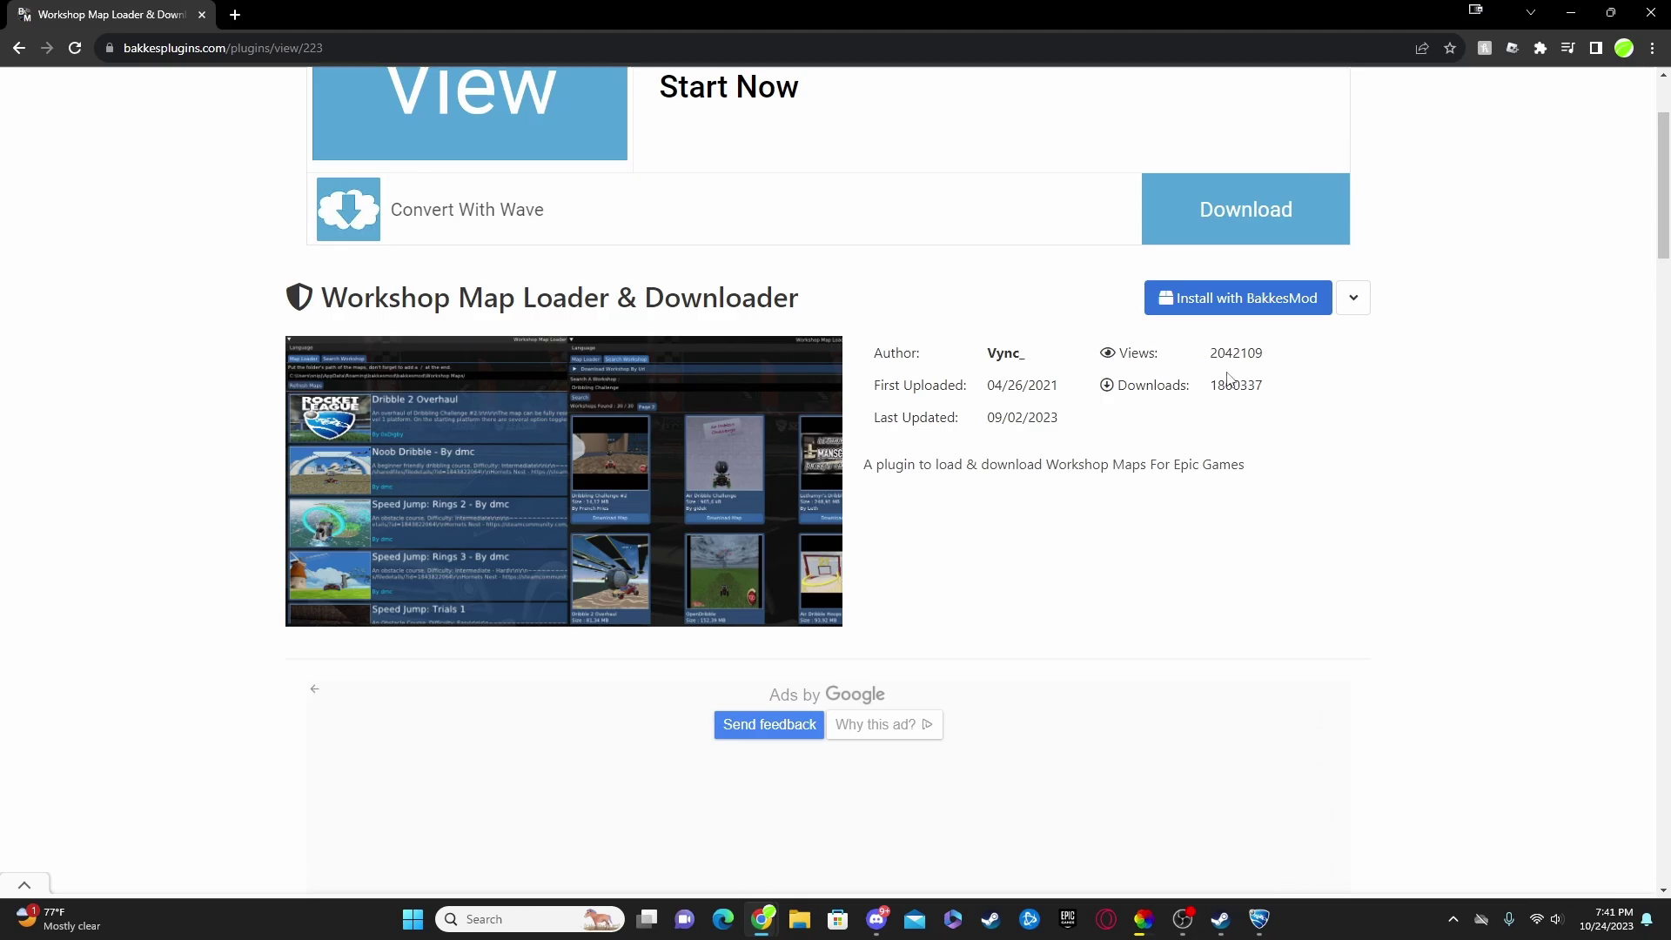
- Install the Workshop Map Loader & Downloader plugin with BakkesMod through plugininstaller, and close the installer console
{"action": "left_click", "coordinate": [1322, 289]}
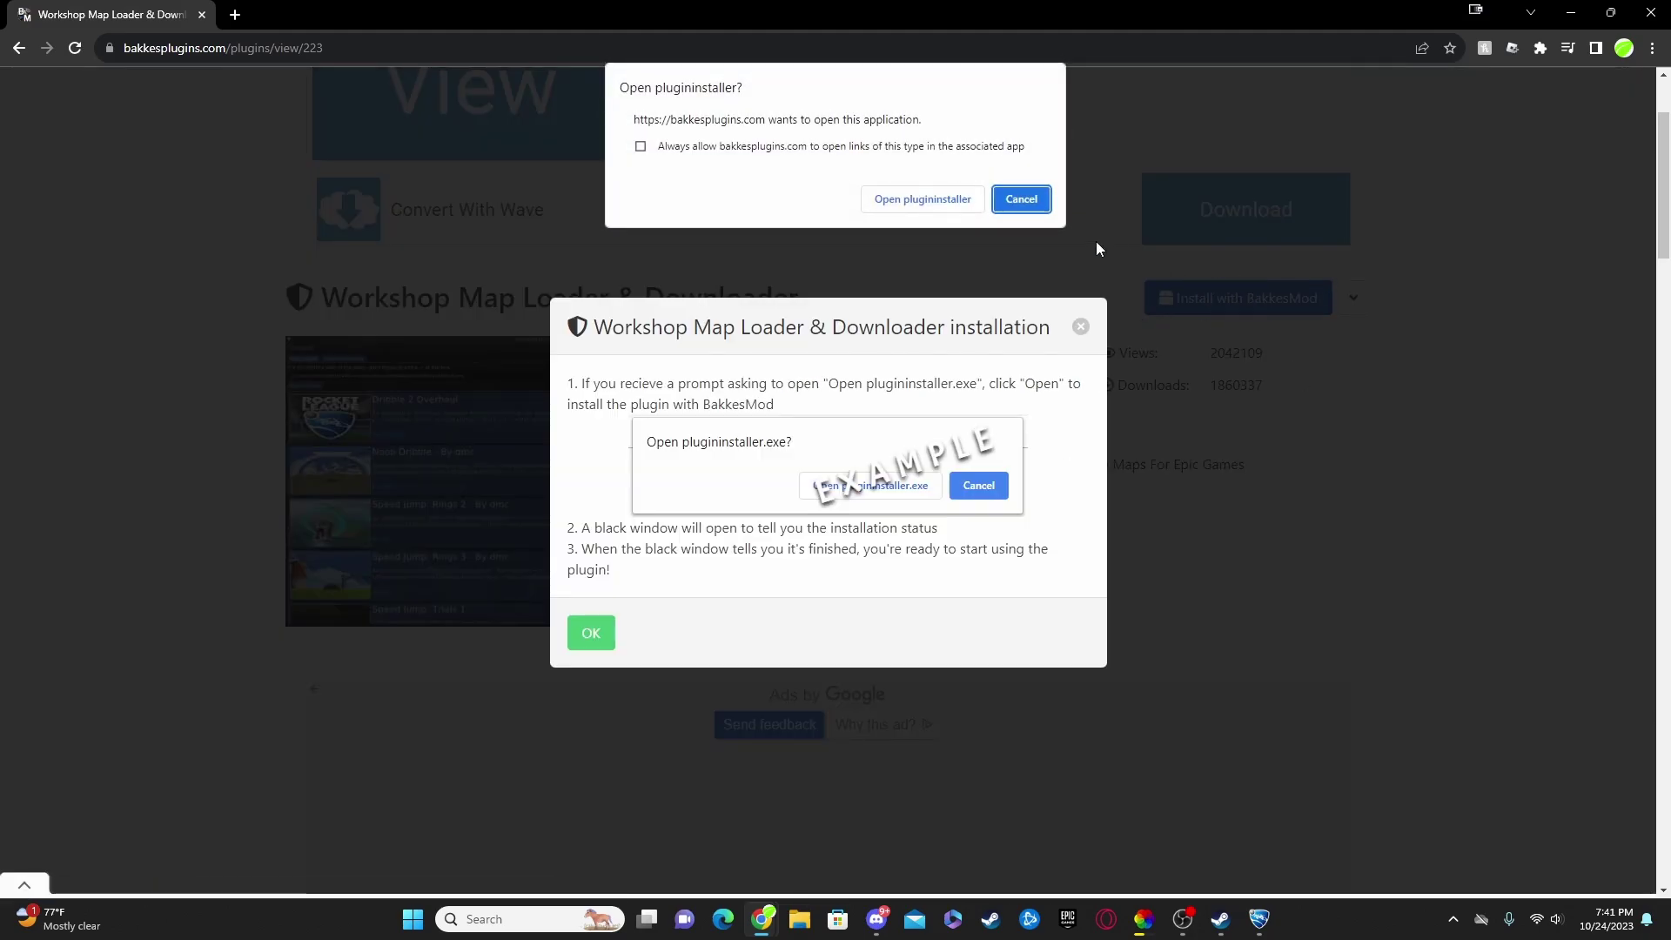
{"action": "left_click", "coordinate": [937, 203]}
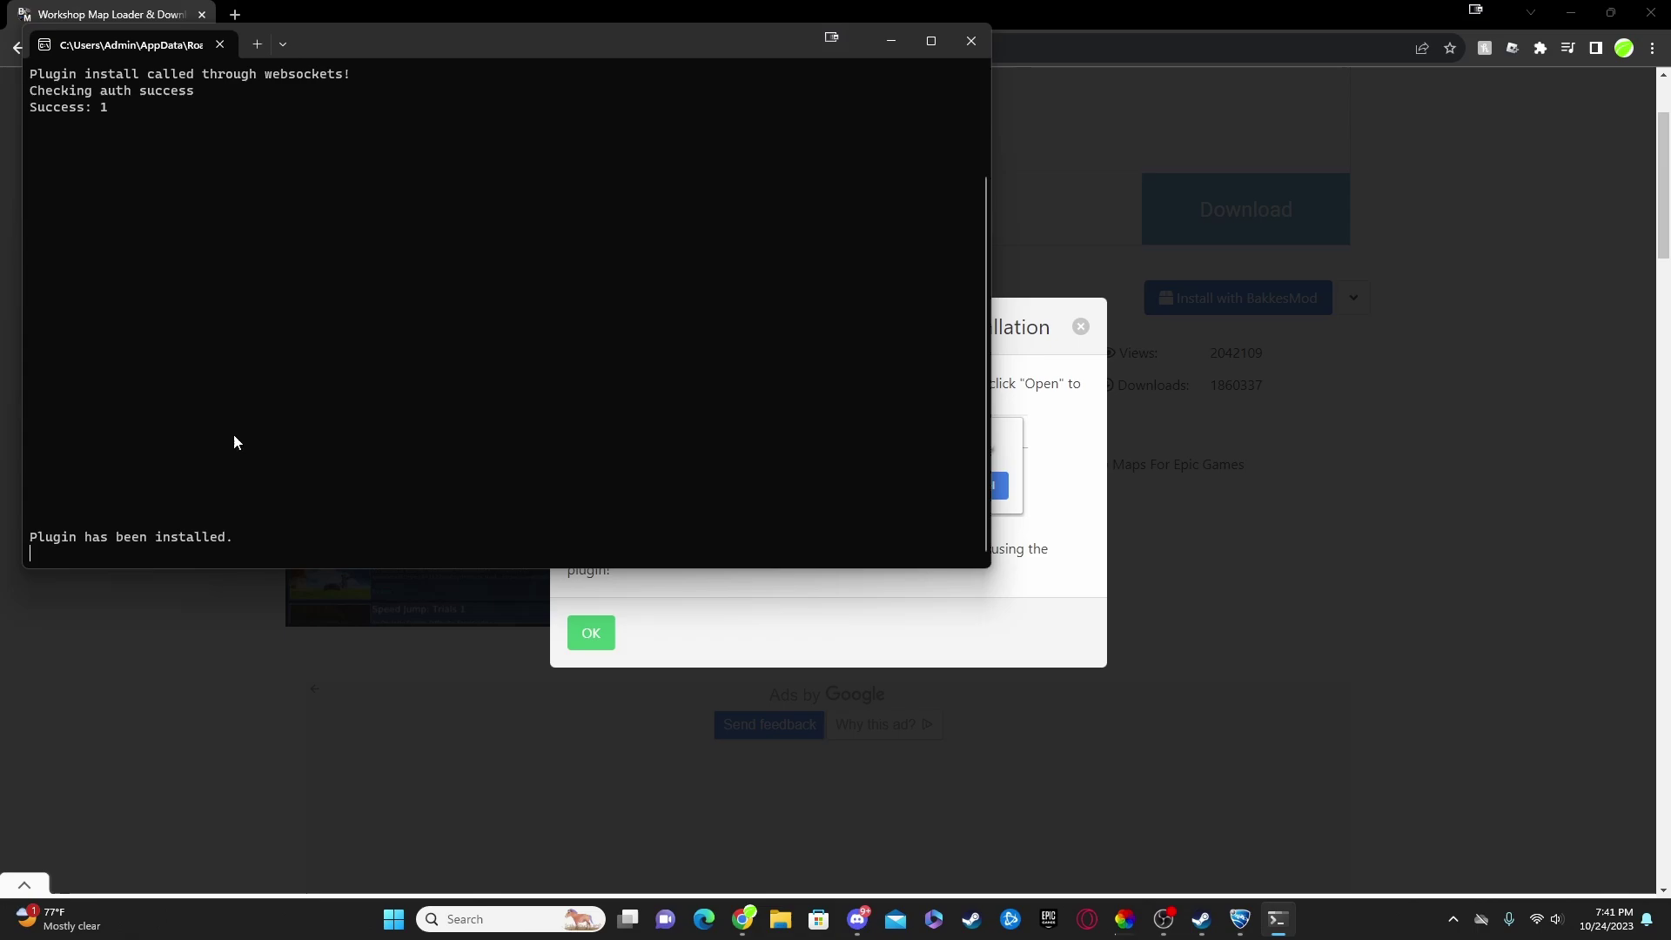
{"action": "left_click", "coordinate": [963, 44]}
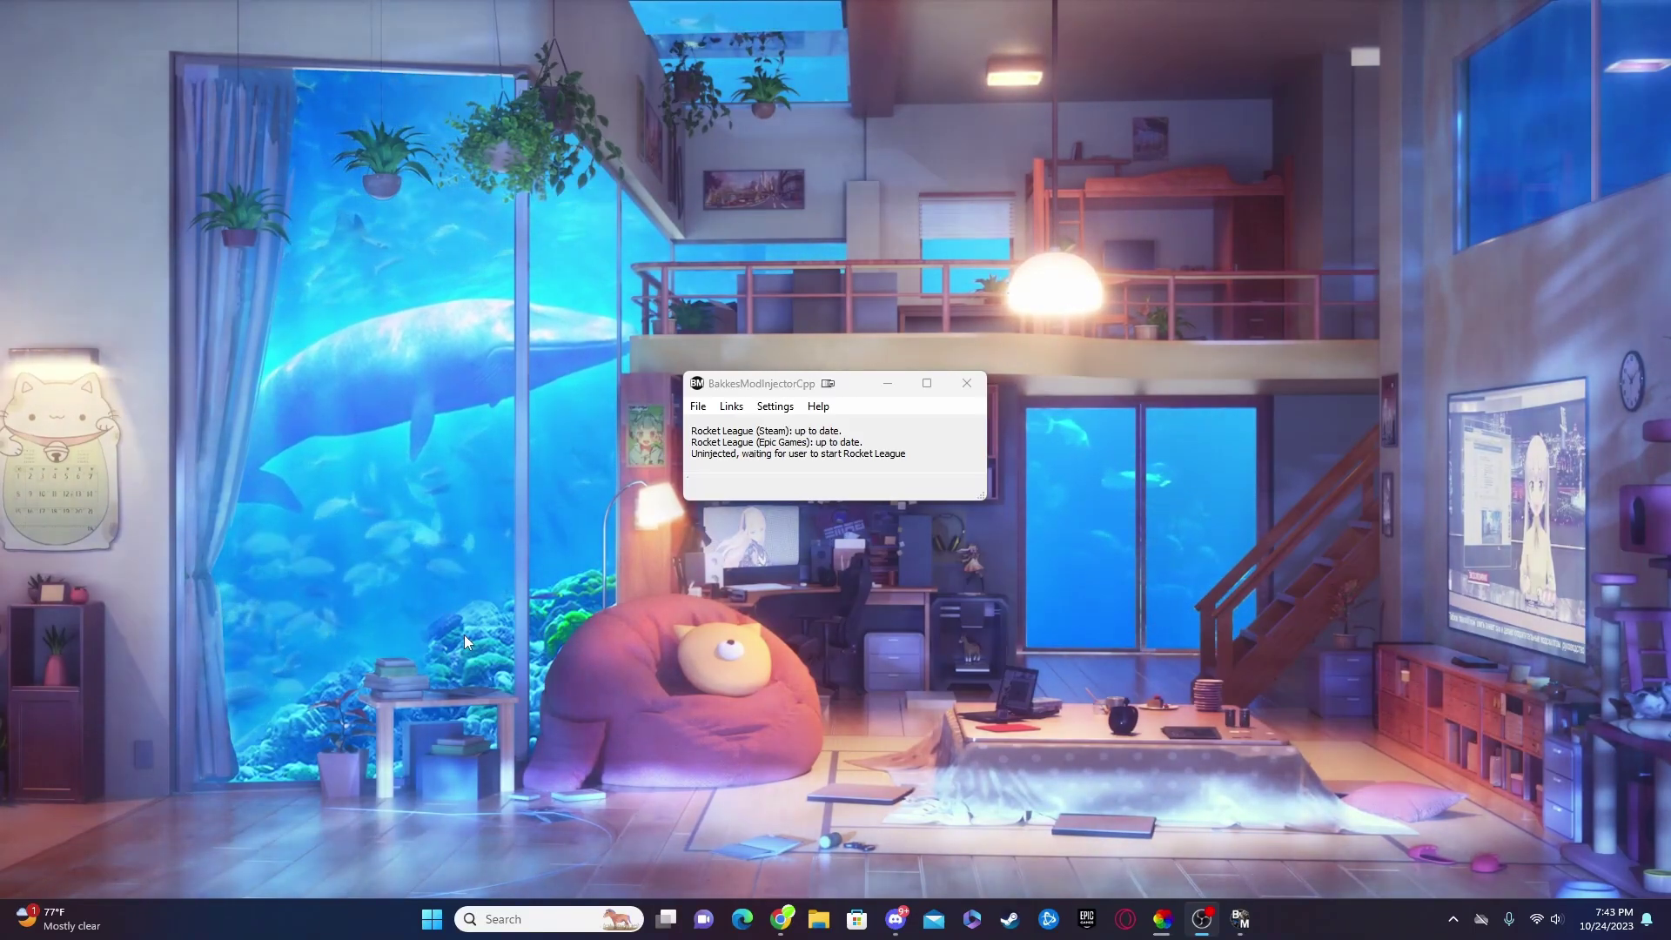
- Enlarge the BakkesMod injector window slightly and open the BakkesMod folder from it
{"action": "mouse_move", "coordinate": [767, 385]}
{"action": "left_mouse_down"}
{"action": "mouse_move", "coordinate": [705, 394]}
{"action": "mouse_move", "coordinate": [717, 357]}
{"action": "mouse_move", "coordinate": [709, 375]}
{"action": "mouse_move", "coordinate": [770, 379]}
{"action": "left_mouse_up"}
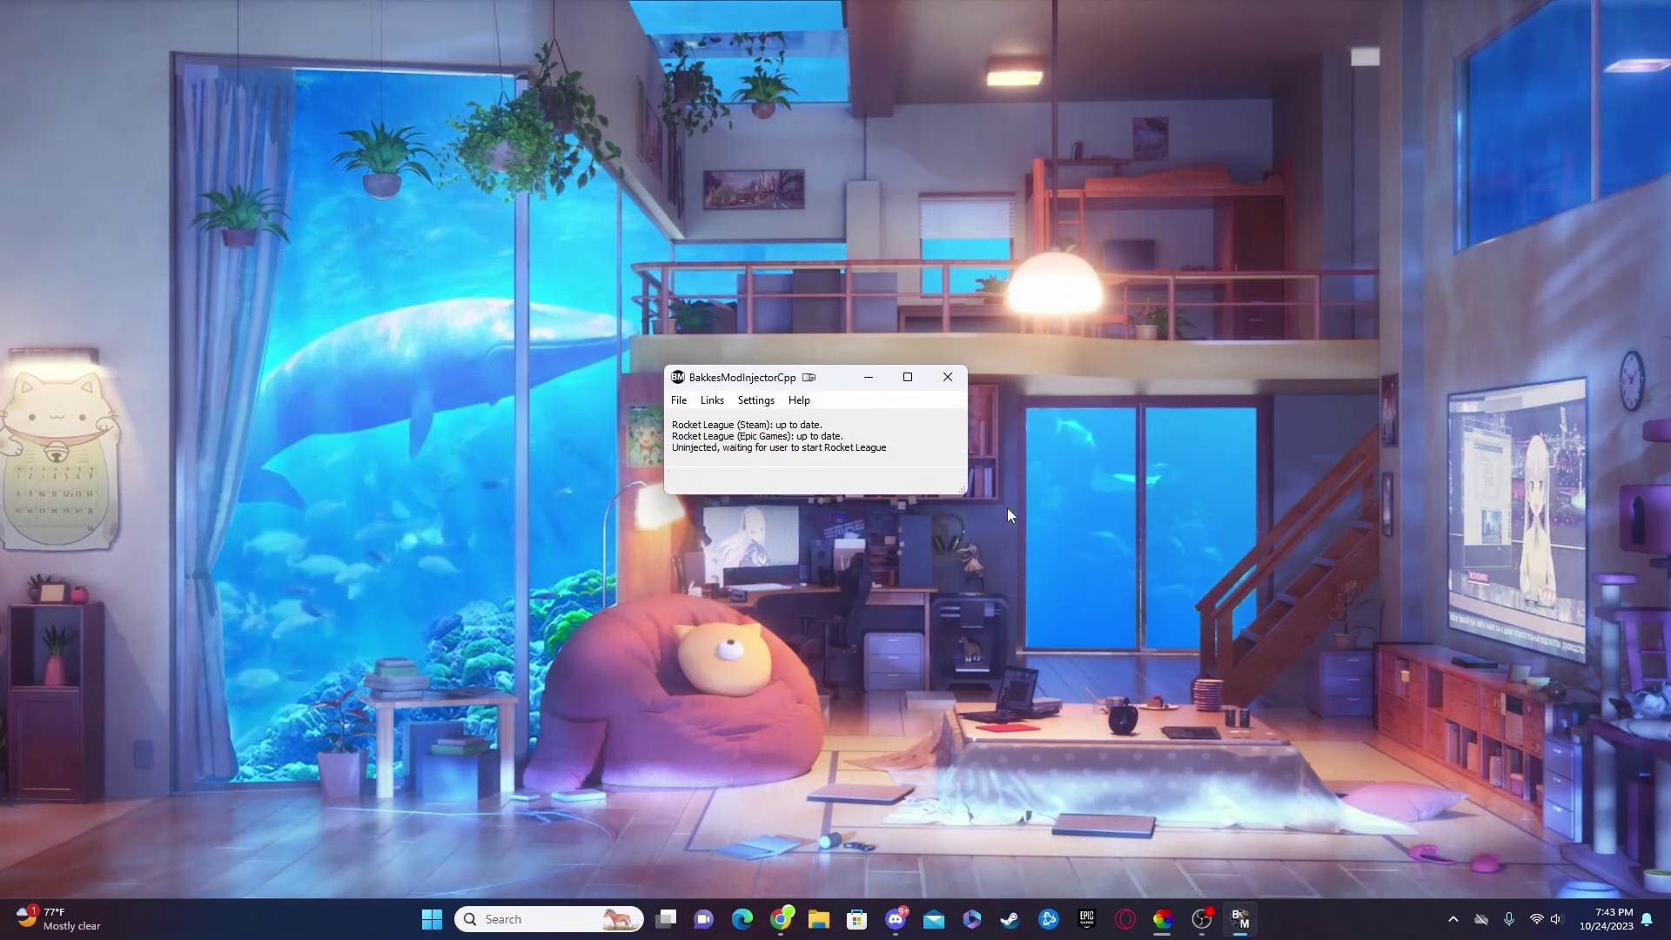
{"action": "left_click_drag", "start_coordinate": [965, 492], "coordinate": [1035, 528]}
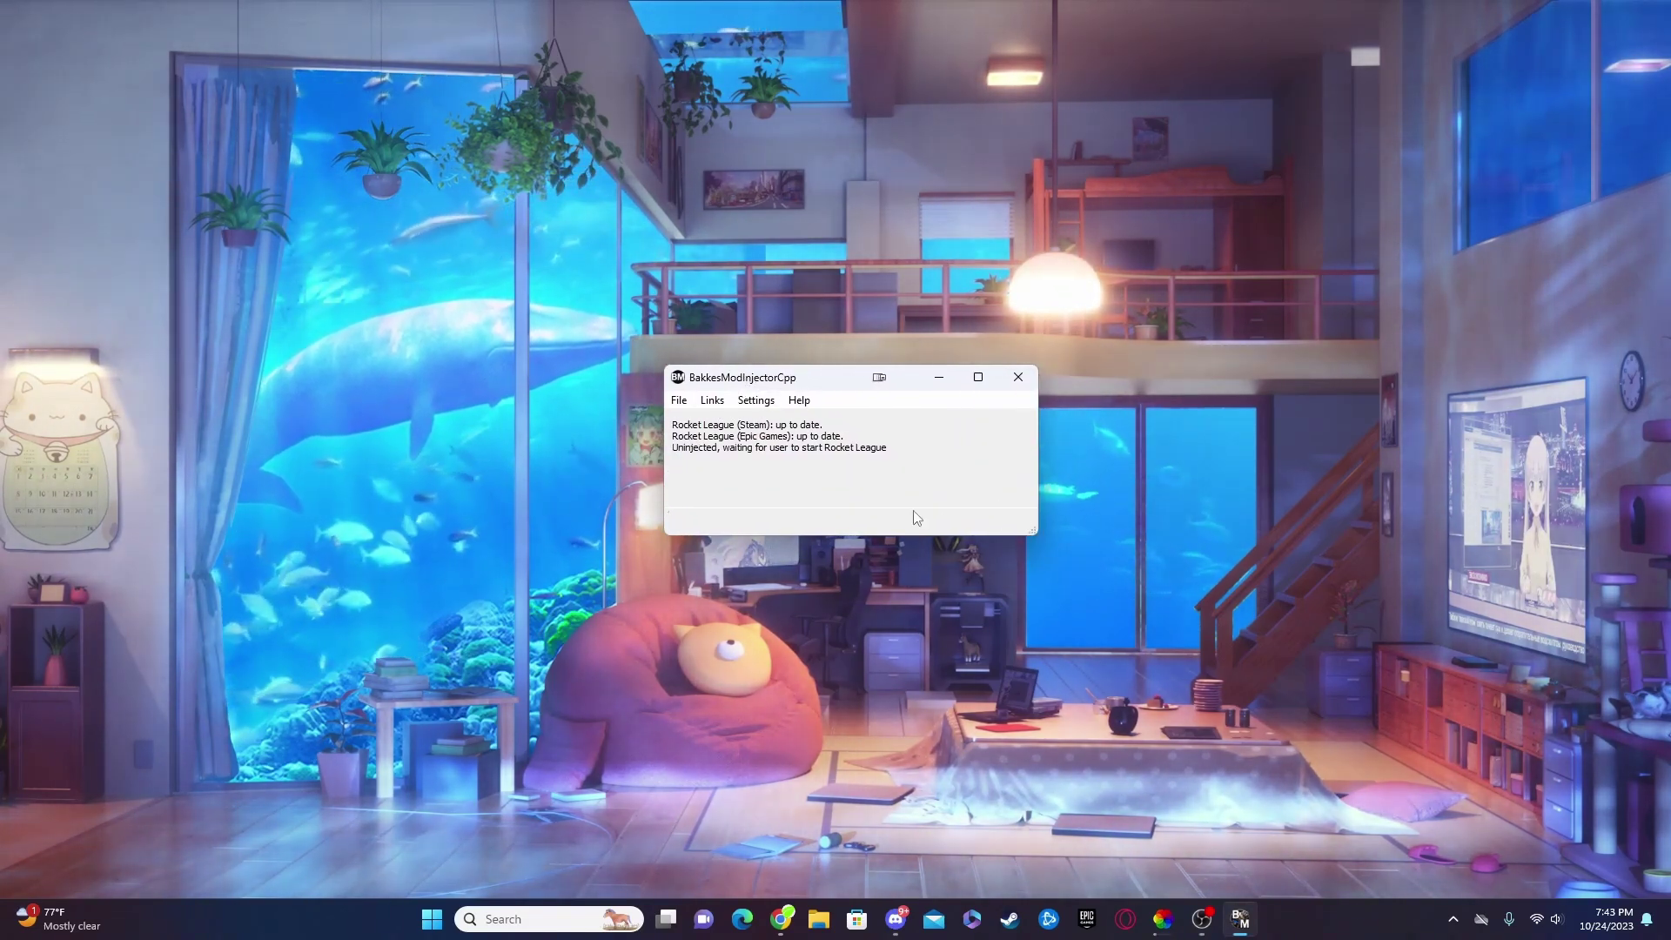
{"action": "left_click_drag", "start_coordinate": [784, 387], "coordinate": [773, 384]}
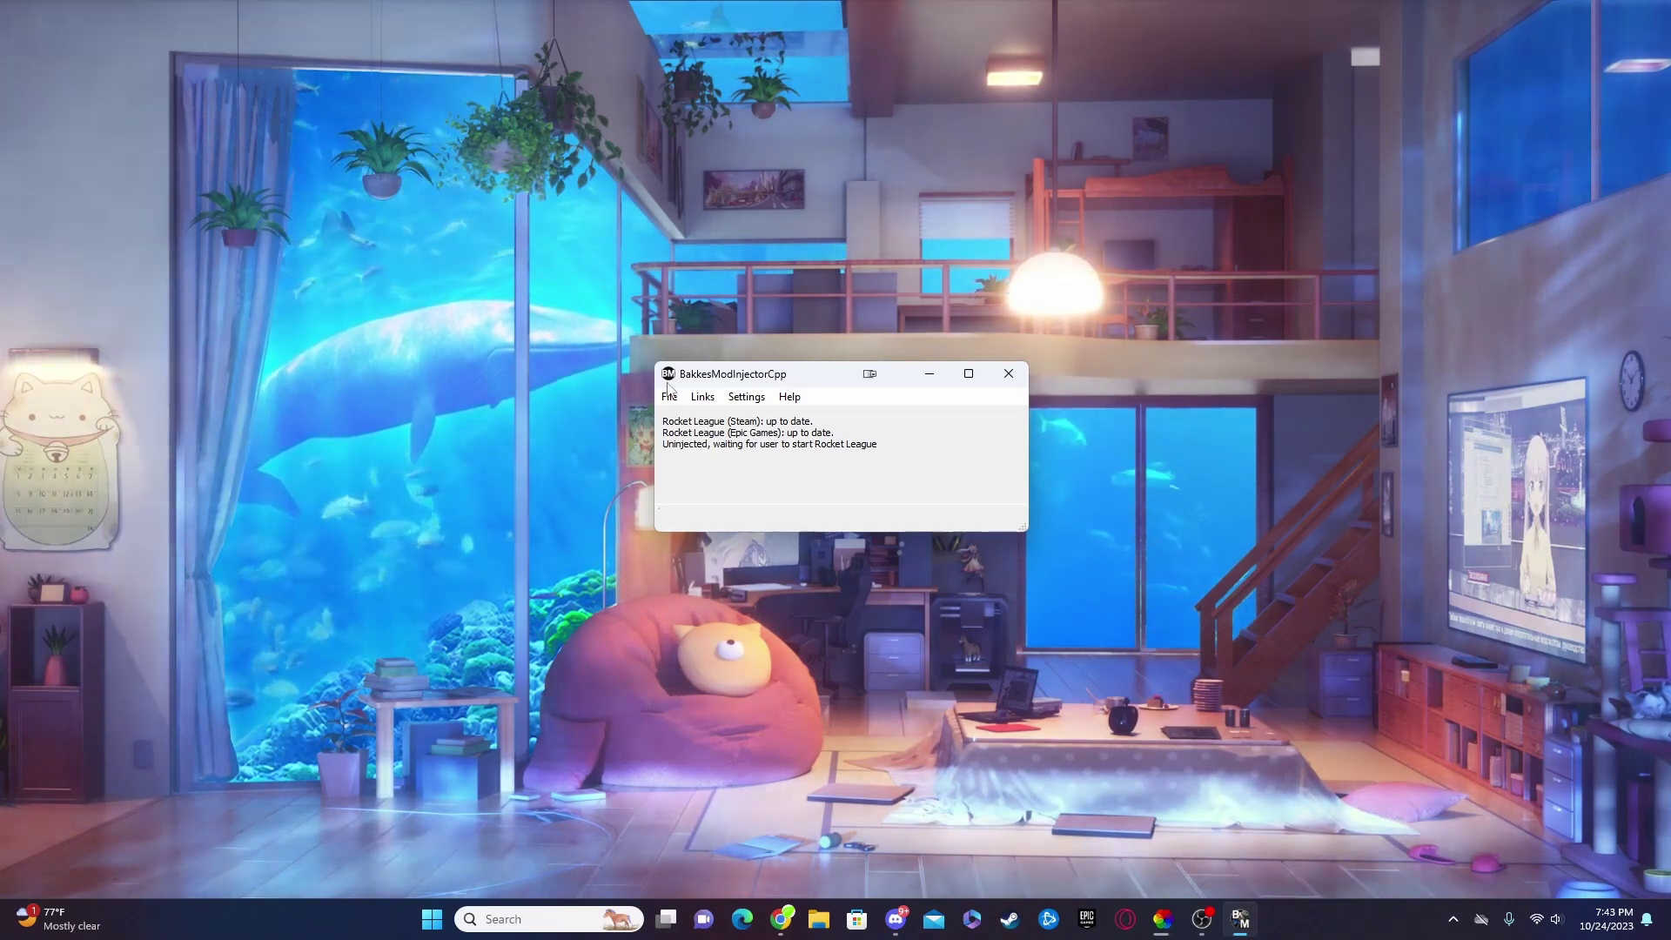
{"action": "left_click", "coordinate": [669, 396]}
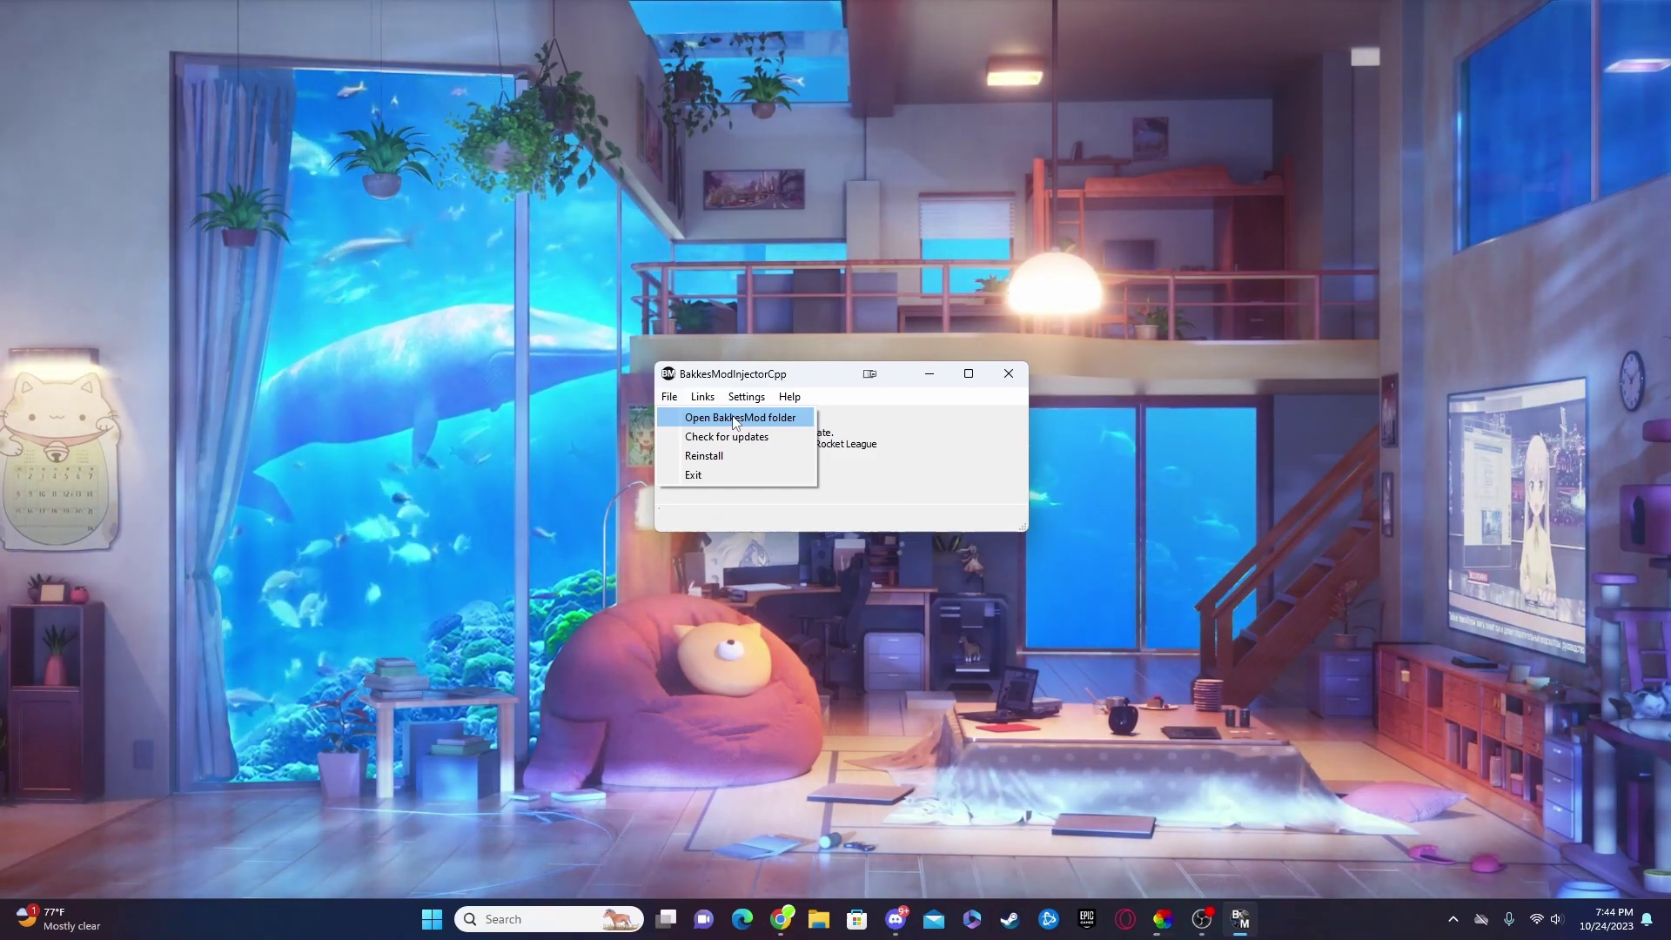
{"action": "left_click", "coordinate": [734, 419]}
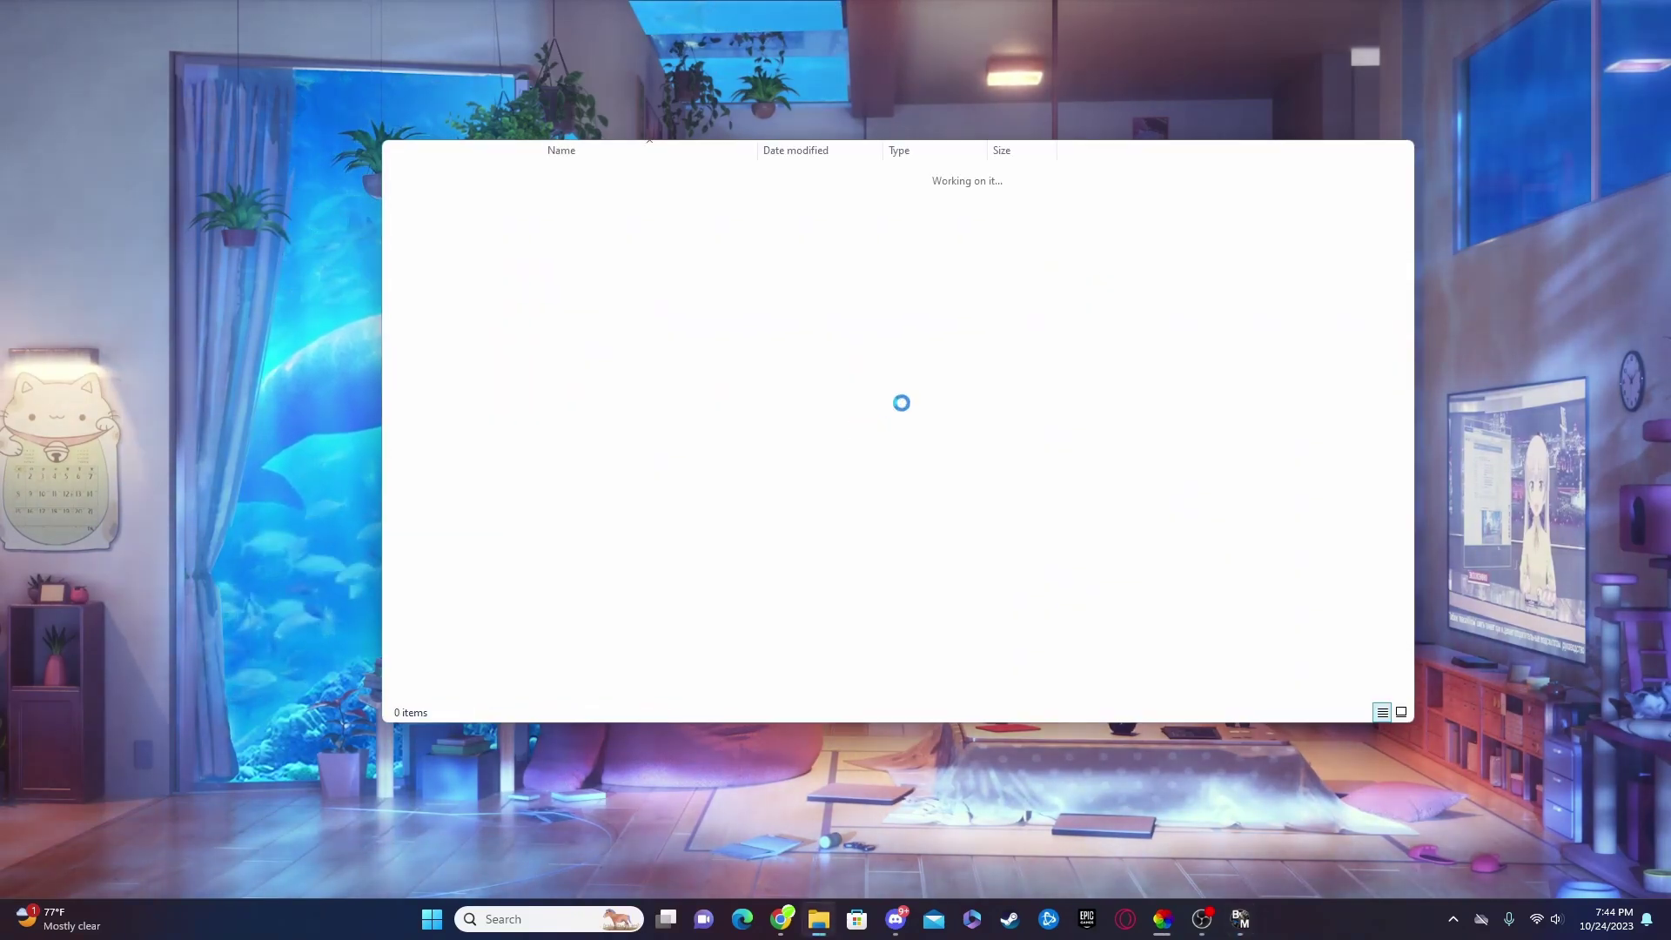
- Create a new folder named "Workshop Maps" inside the bakkesmod folder
{"action": "scroll", "coordinate": [916, 491], "scroll_direction": "down", "scroll_amount": 2}
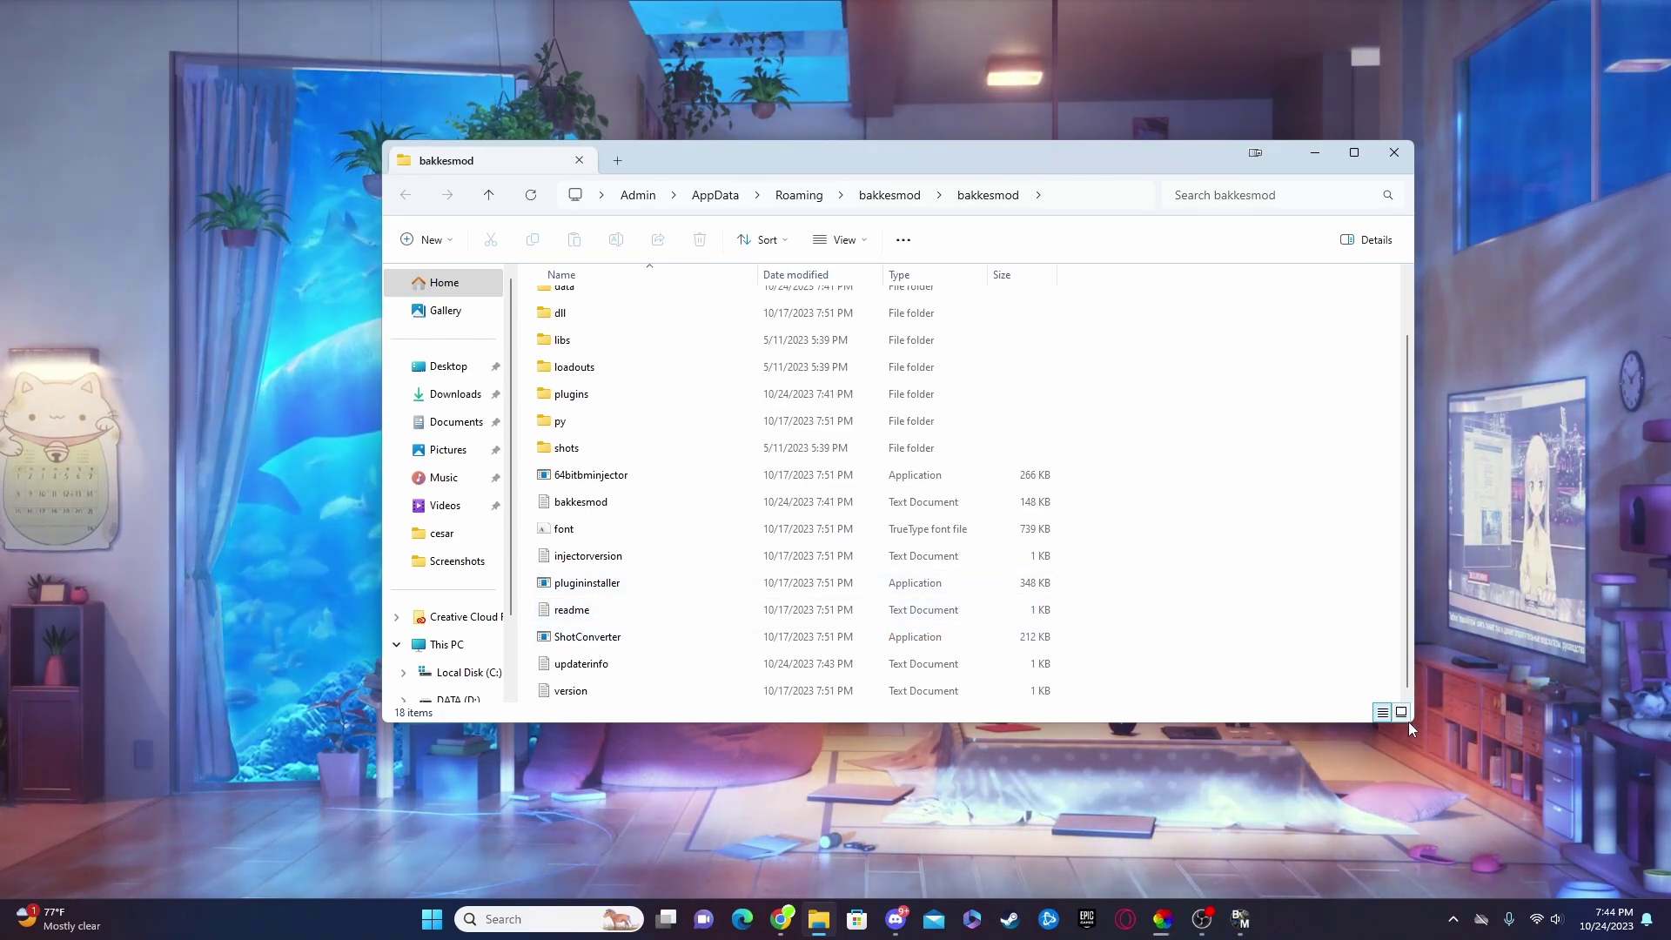
{"action": "right_click", "coordinate": [1221, 507]}
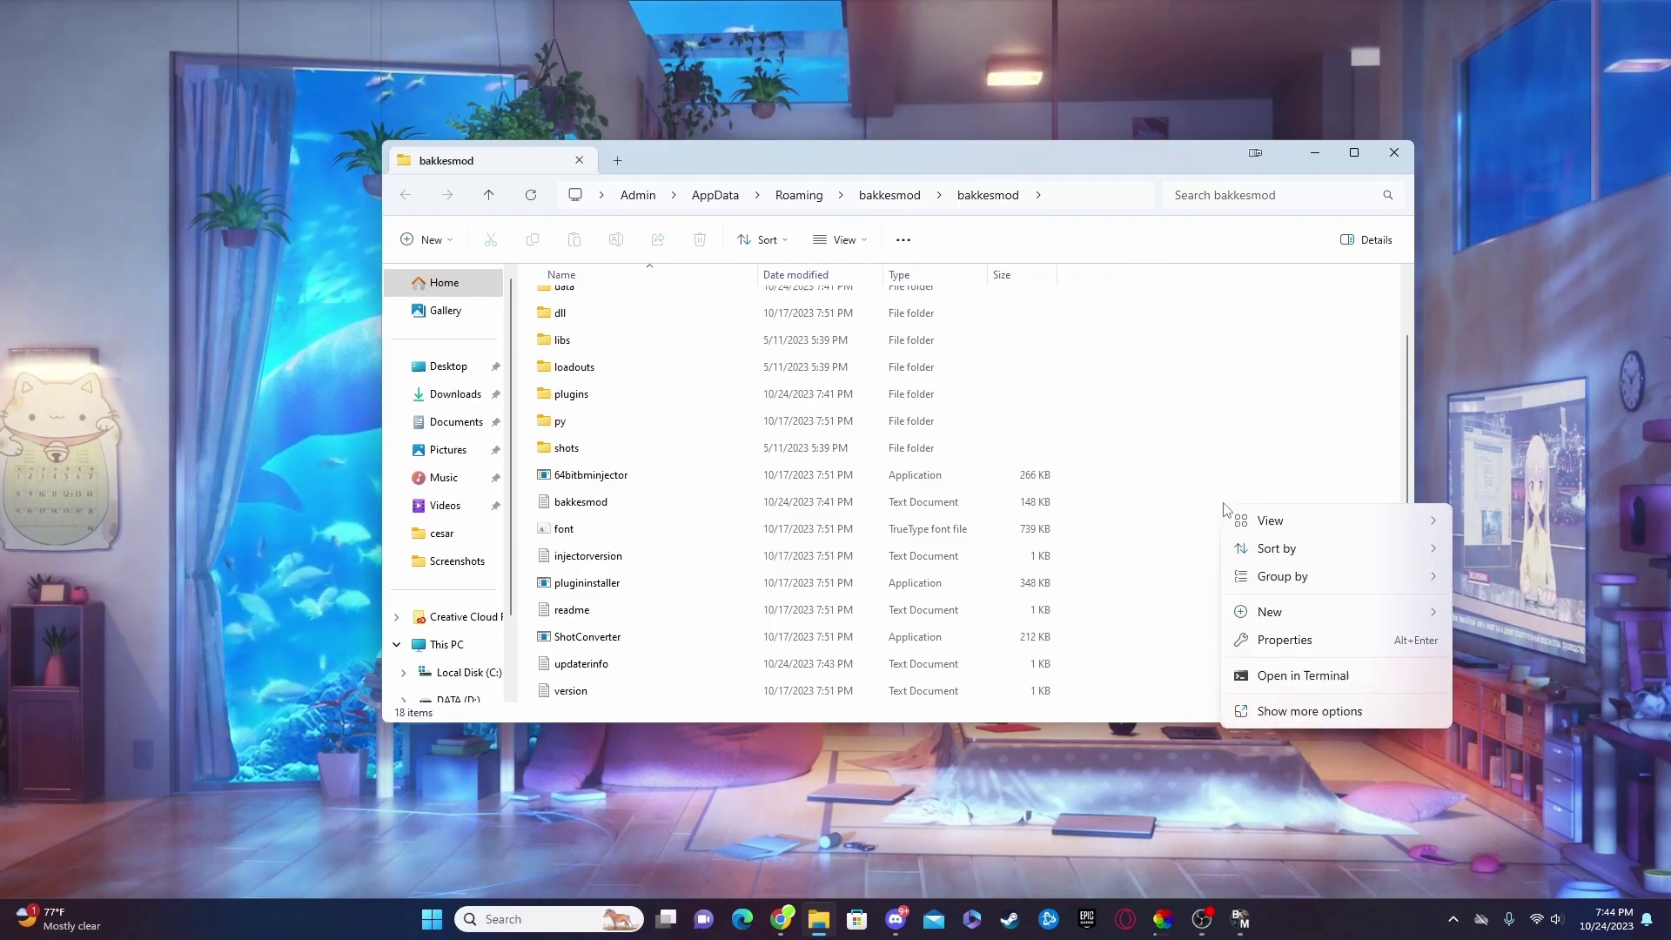
{"action": "mouse_move", "coordinate": [1281, 616]}
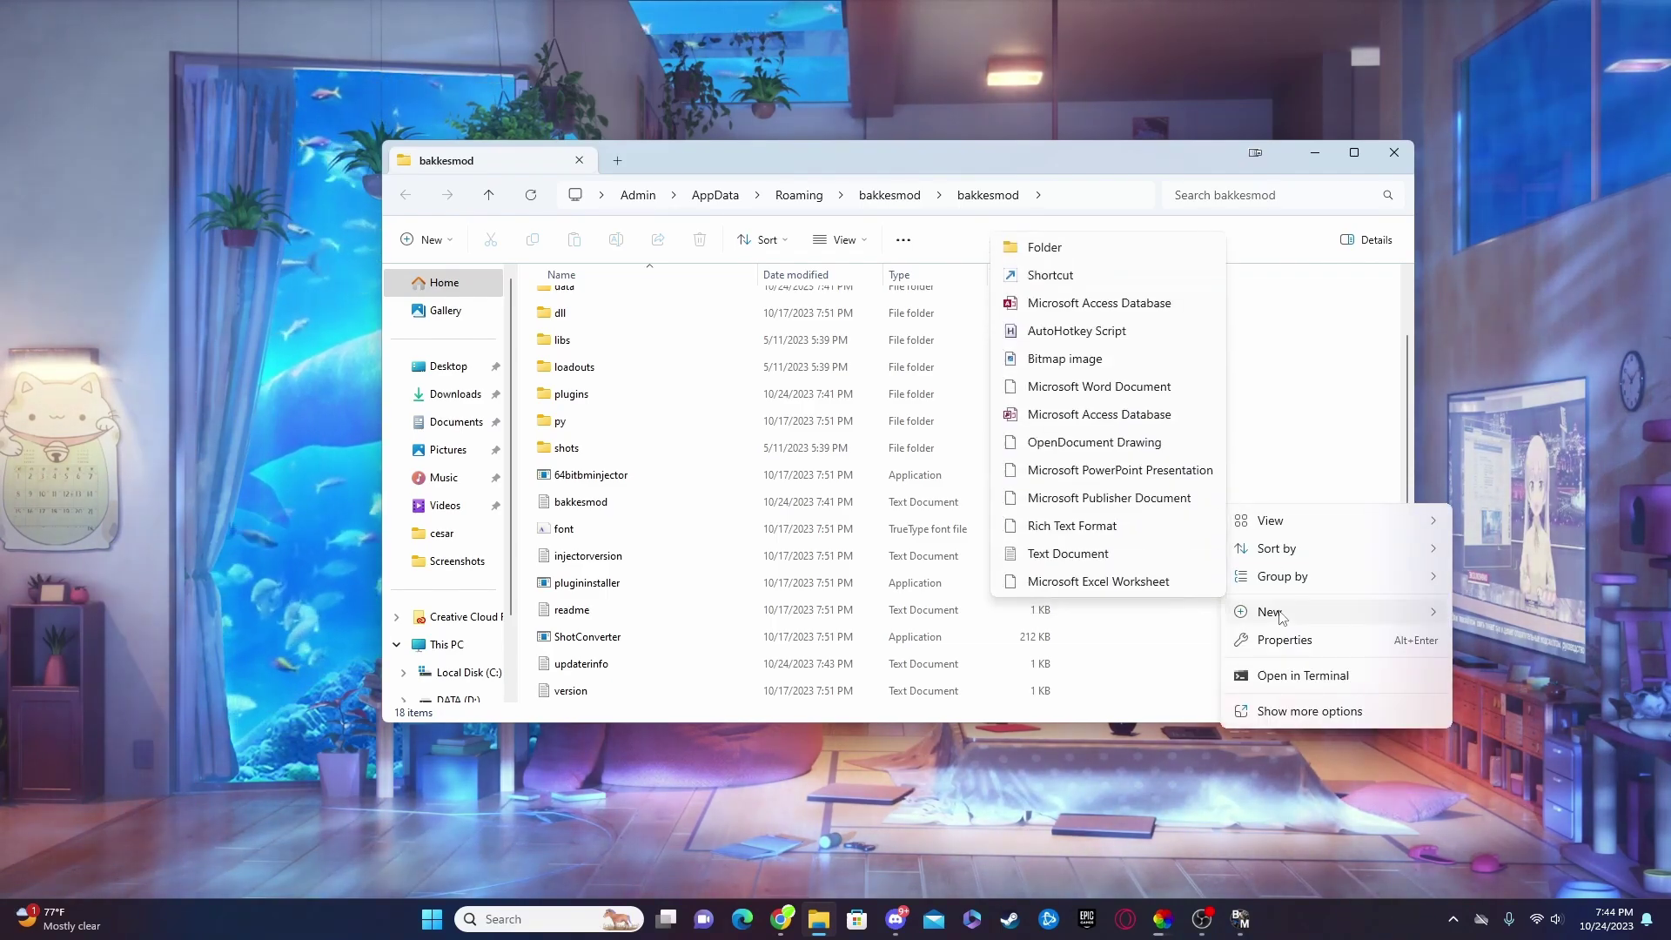
{"action": "left_click", "coordinate": [1040, 235]}
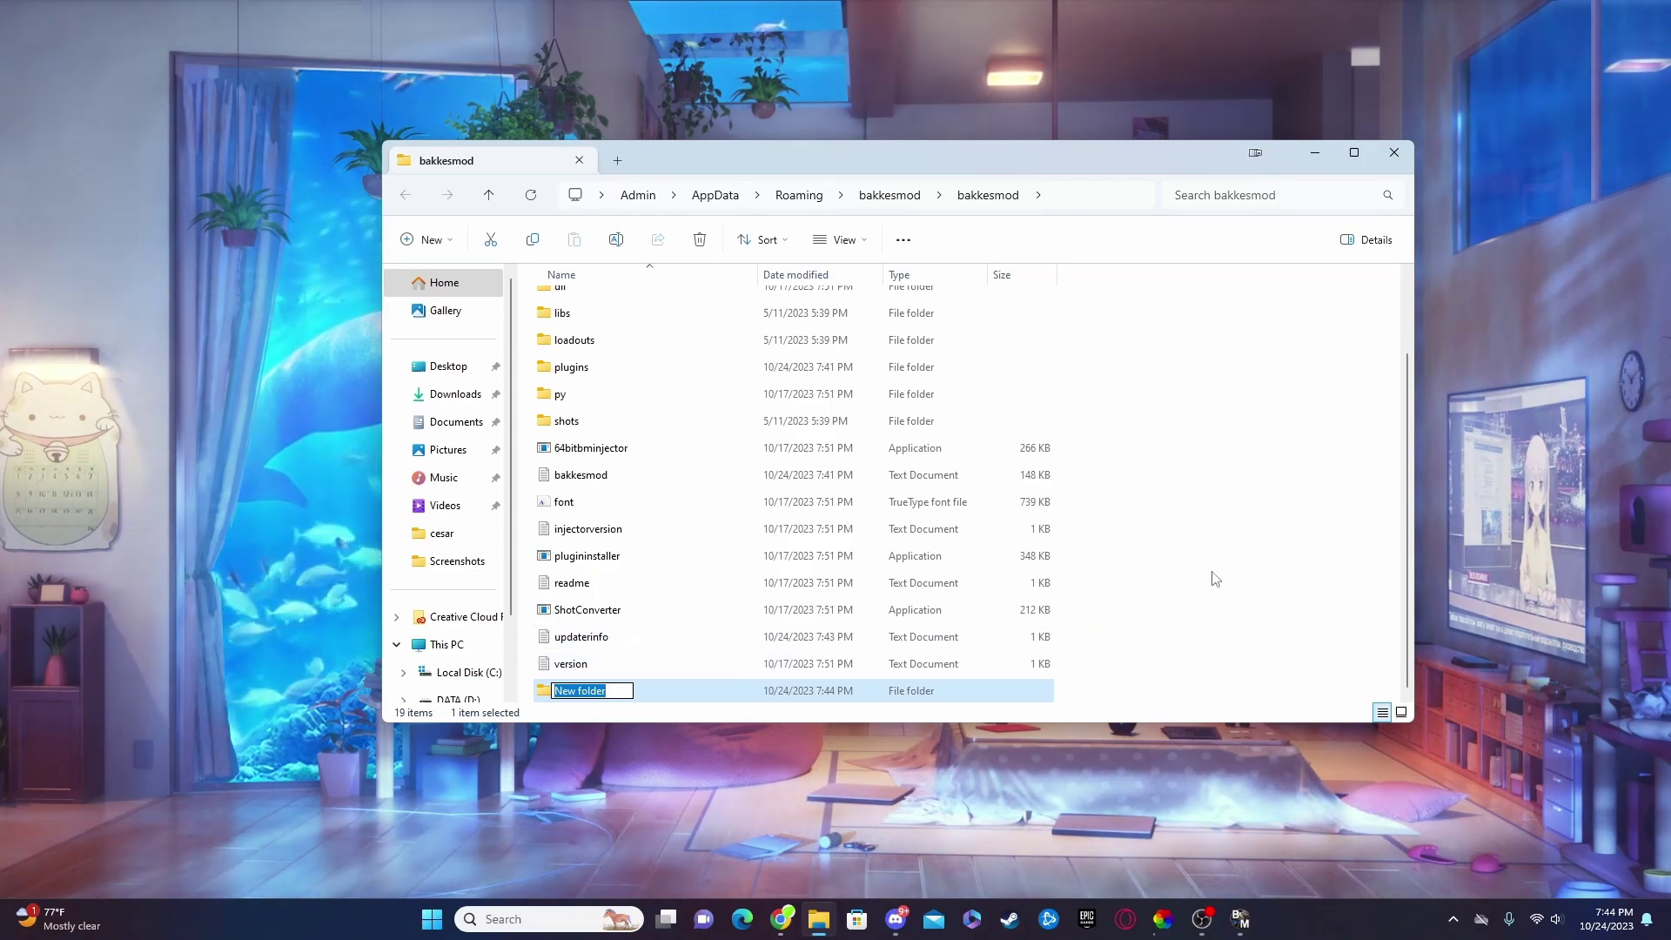
{"action": "type", "text": "Workshop M"}
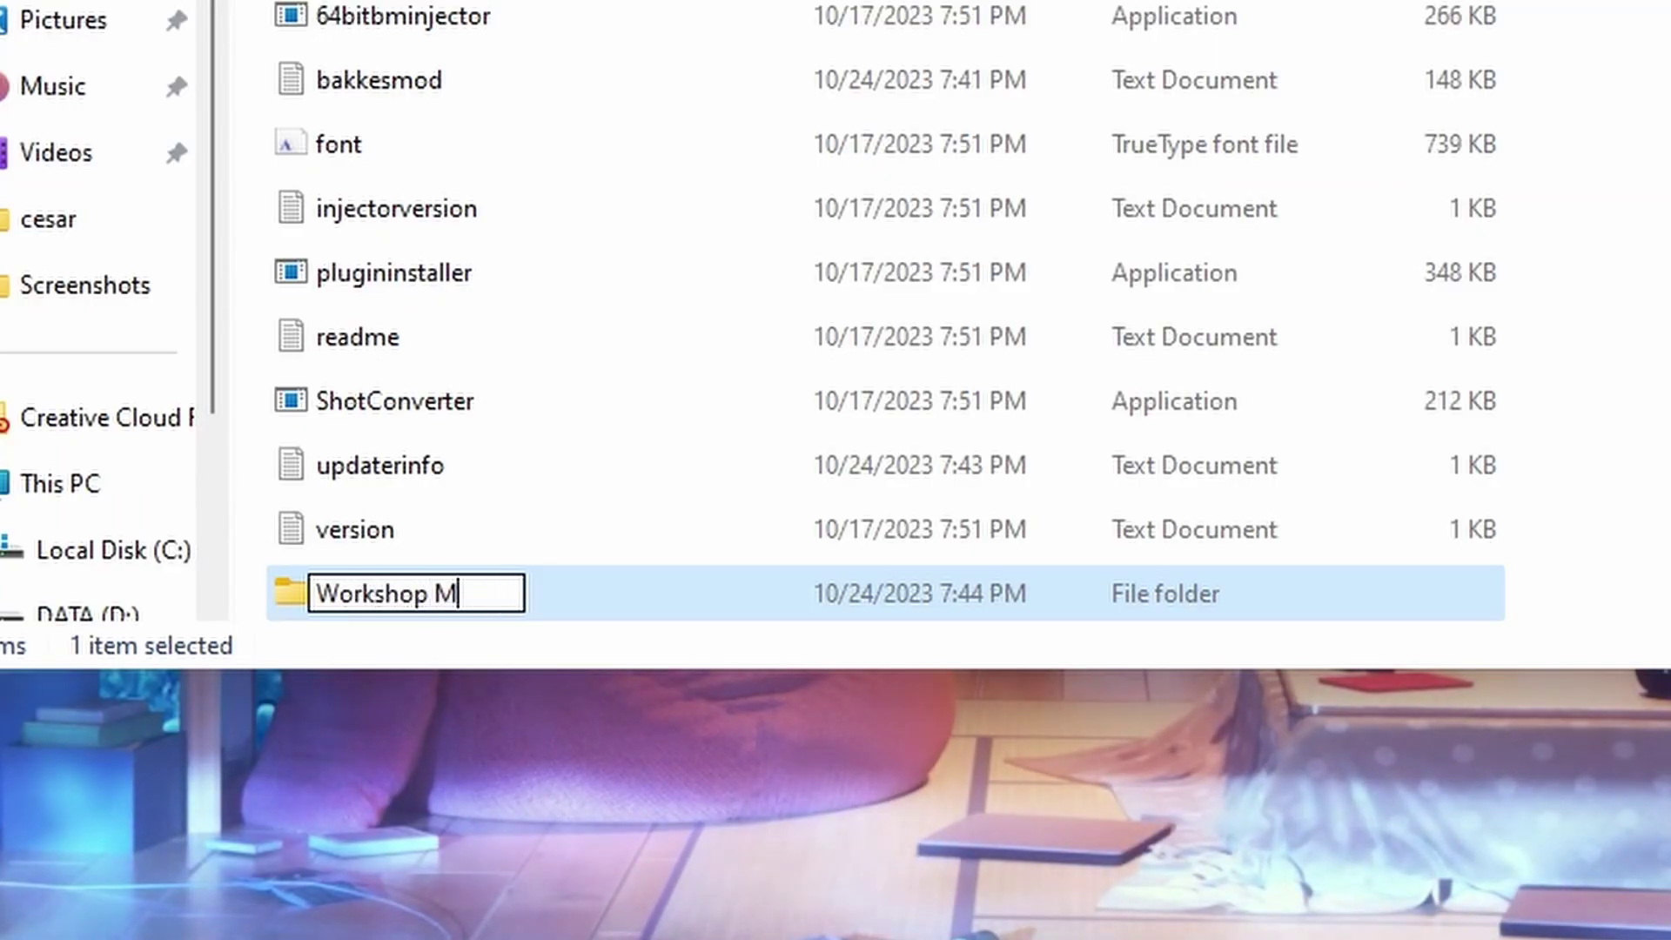
{"action": "type", "text": "pps"}
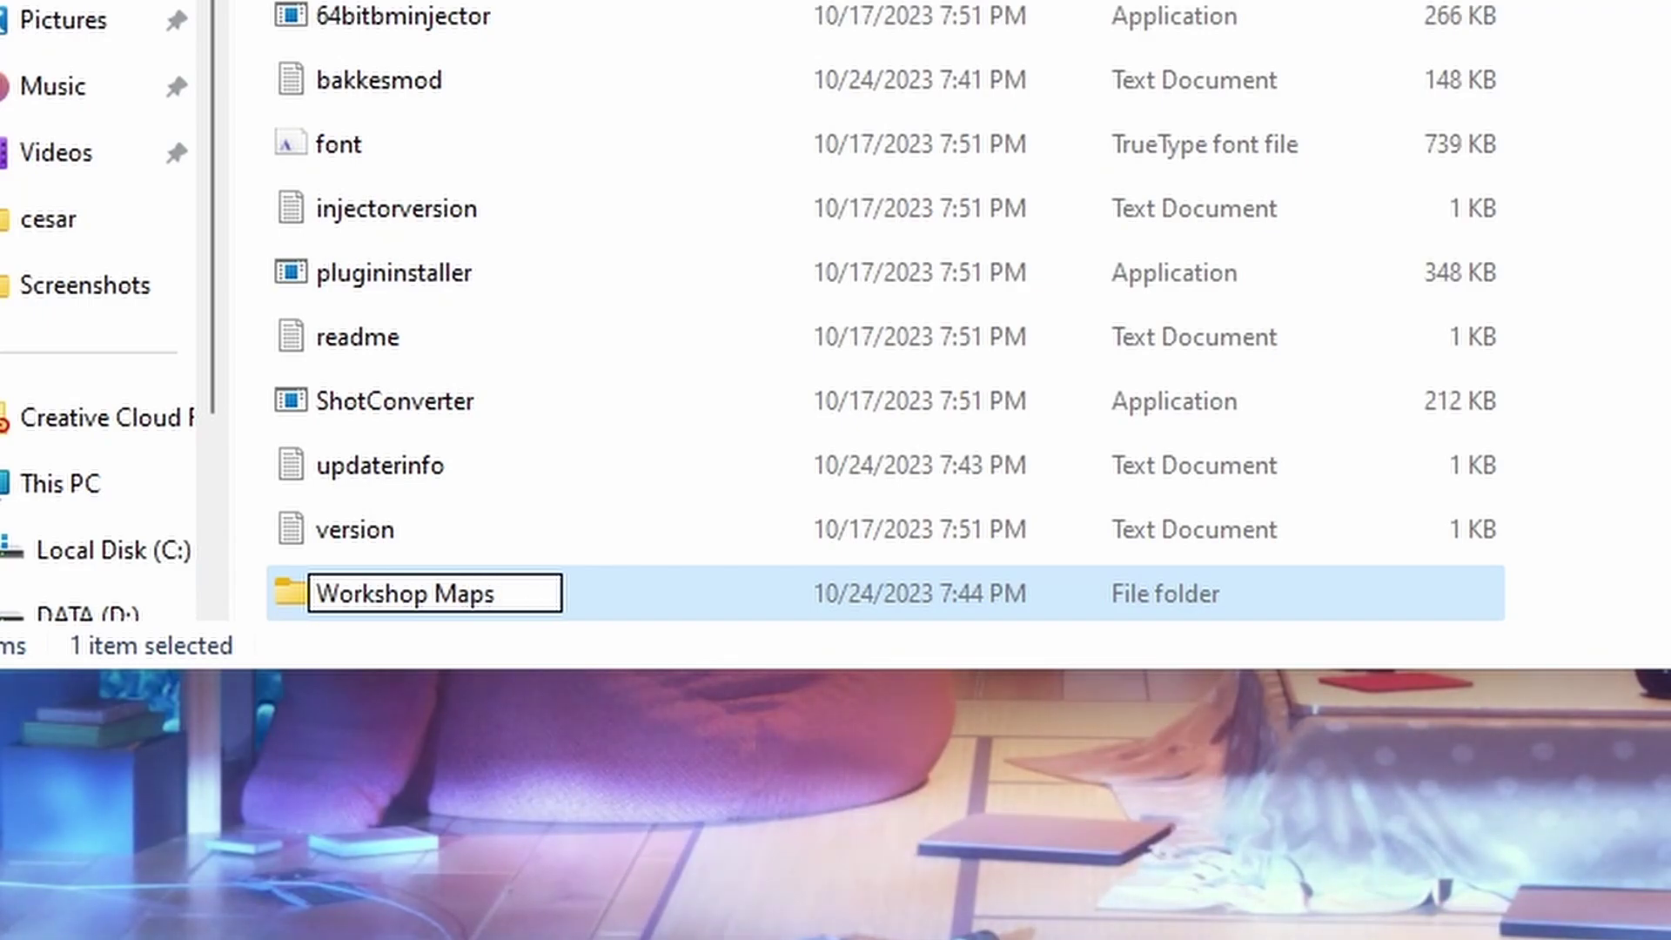
{"action": "key", "text": "Return"}
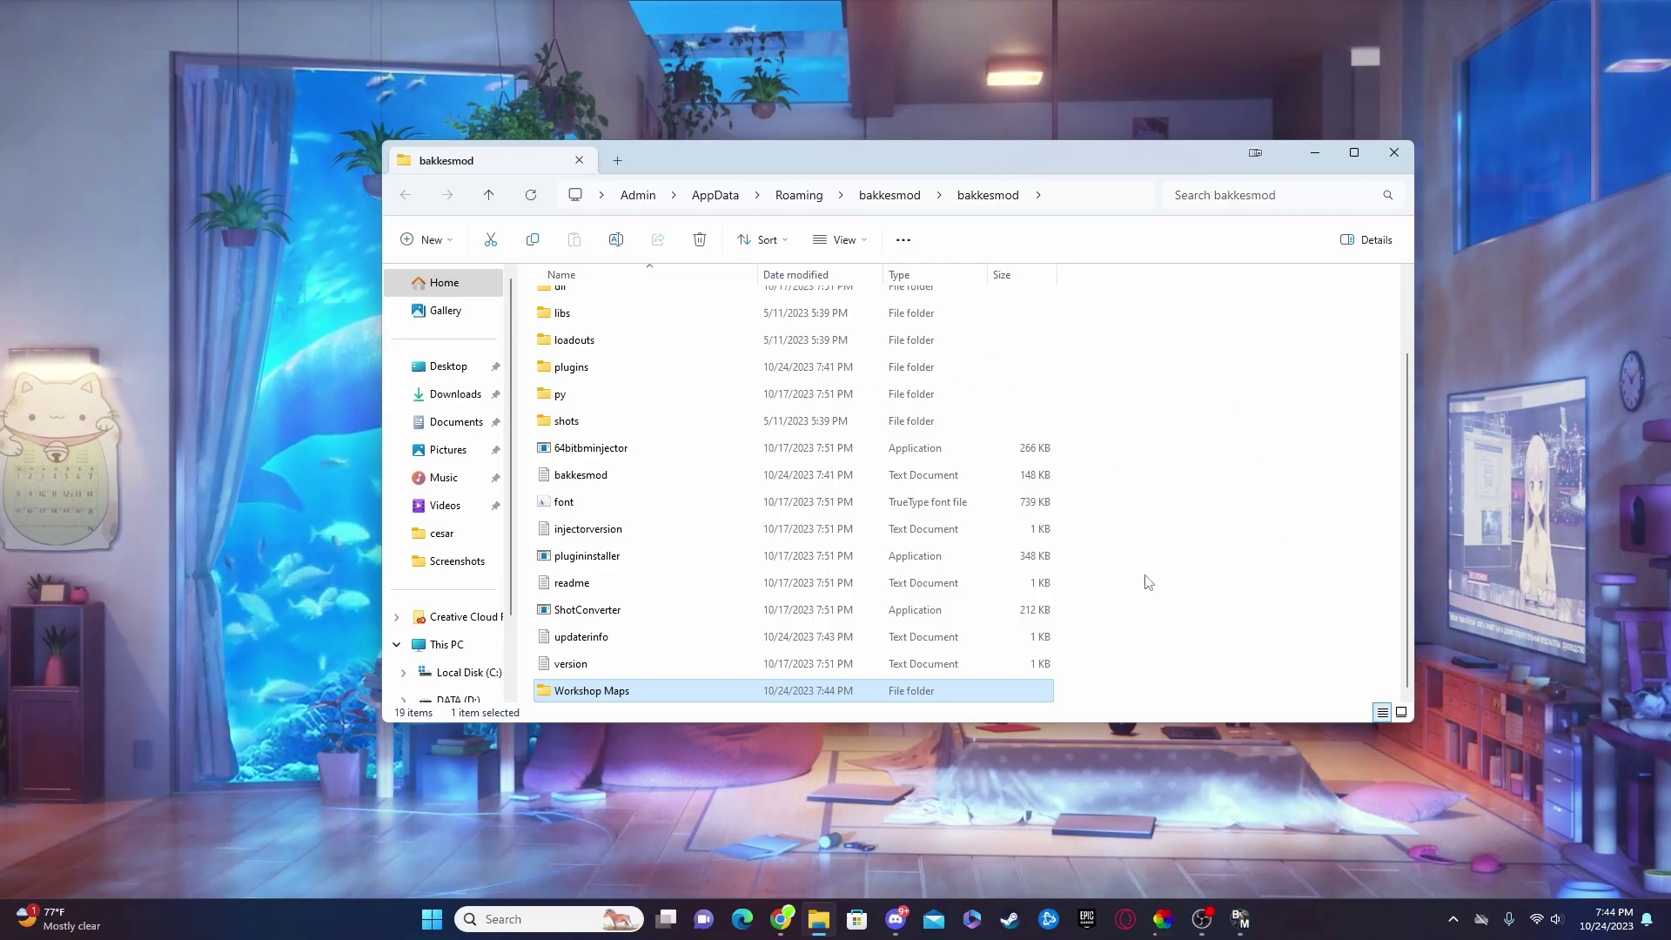
- Open the Workshop Maps folder and copy its full path
{"action": "double_click", "coordinate": [702, 692]}
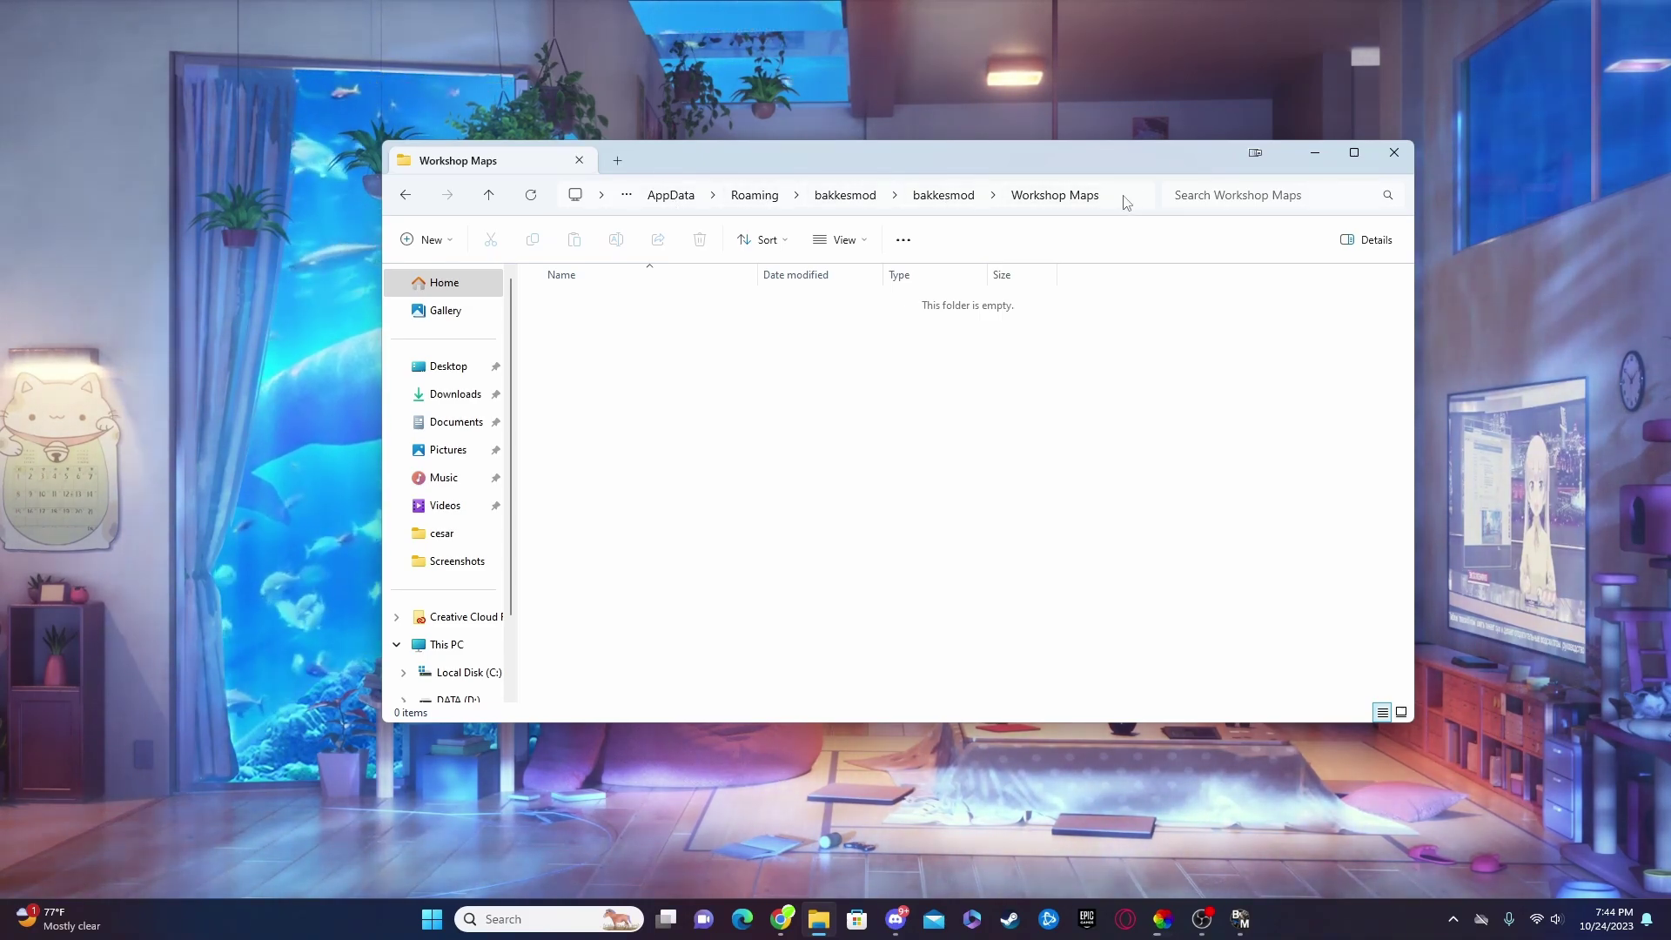
{"action": "left_click", "coordinate": [1123, 201]}
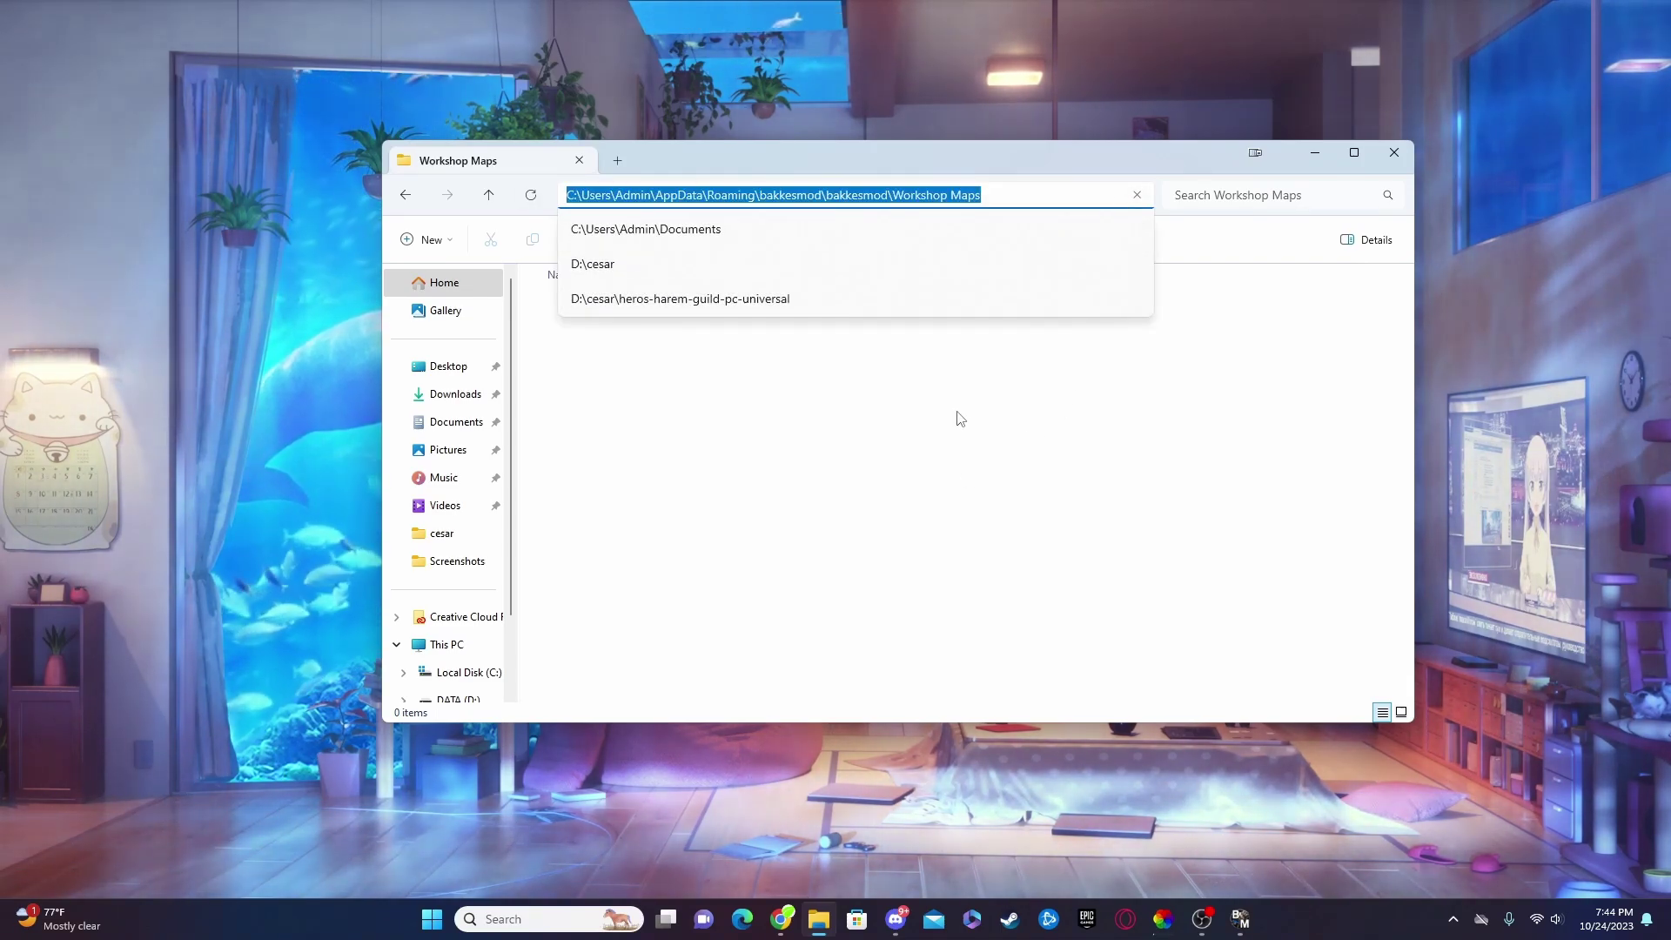
{"action": "right_click", "coordinate": [941, 195]}
{"action": "left_click", "coordinate": [998, 246]}
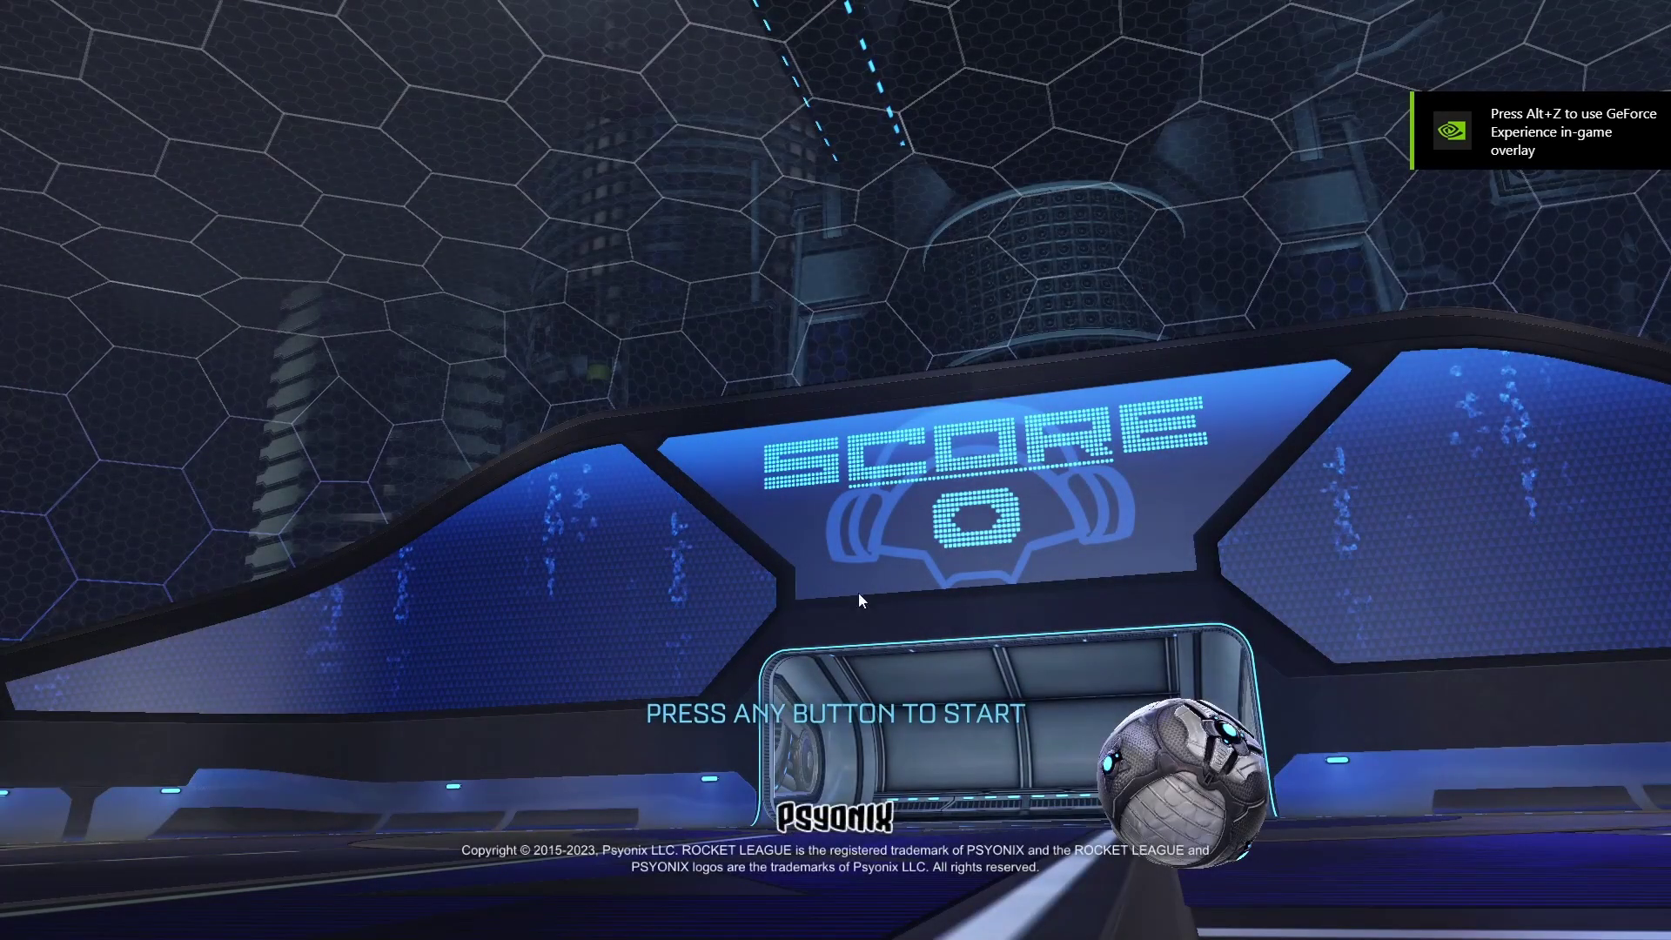
- Switch to Rocket League, continue past the title screen and bring up the BakkesMod settings window
{"action": "left_click", "coordinate": [1005, 302]}
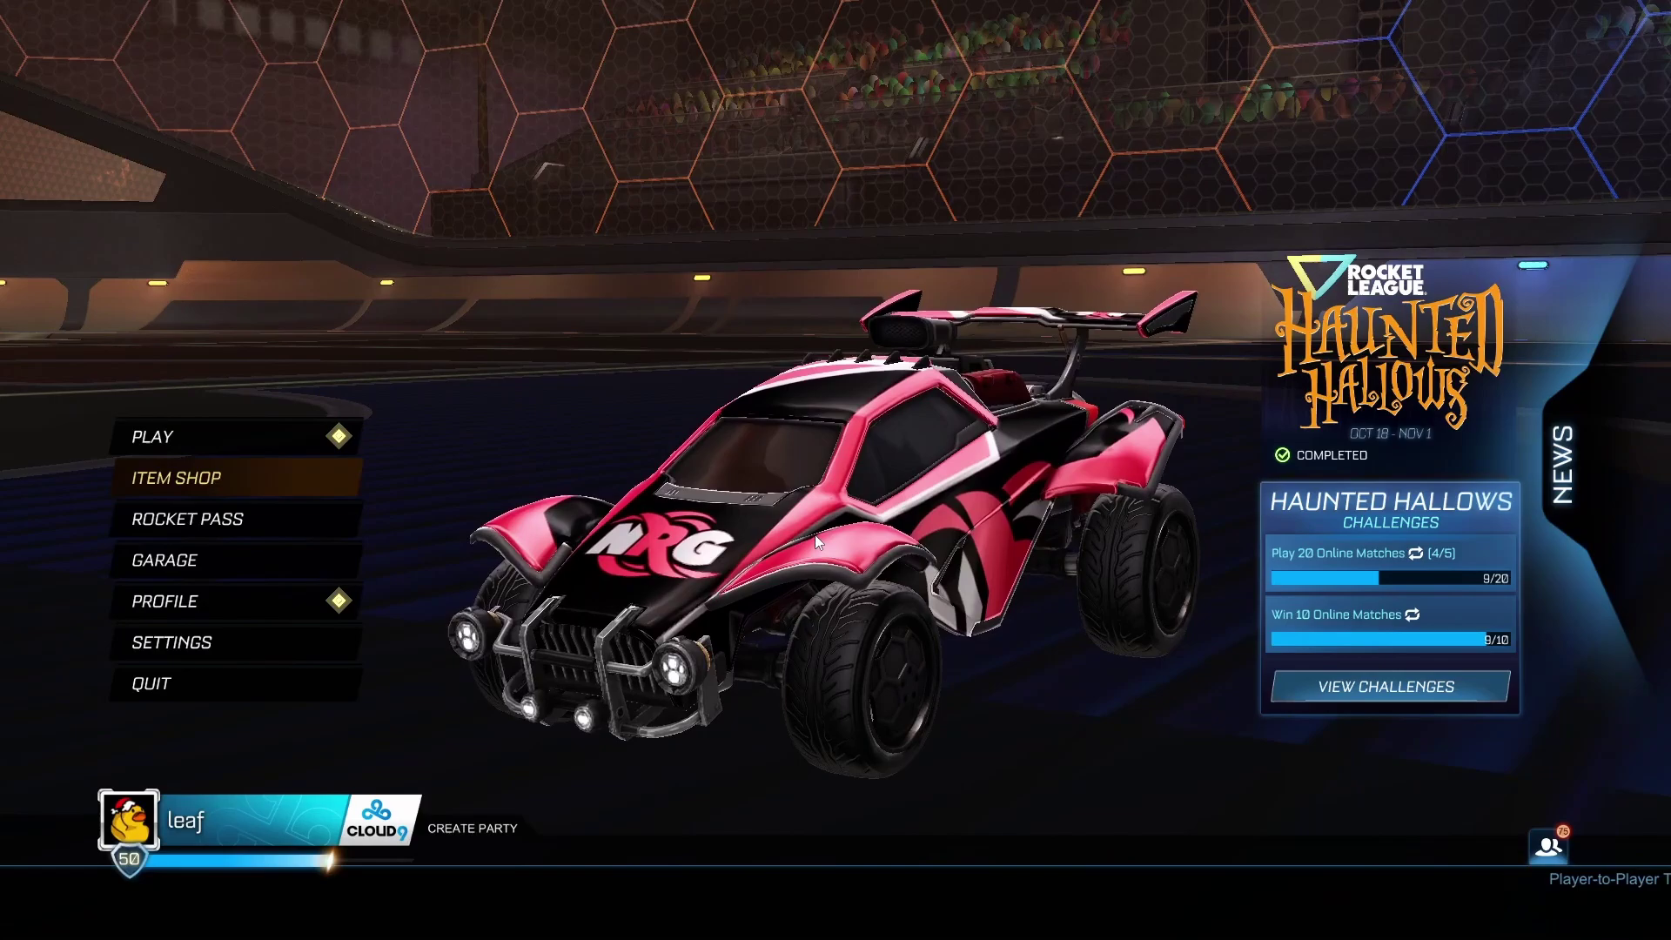
{"action": "key", "text": "F2"}
{"action": "left_click_drag", "start_coordinate": [674, 213], "coordinate": [687, 157]}
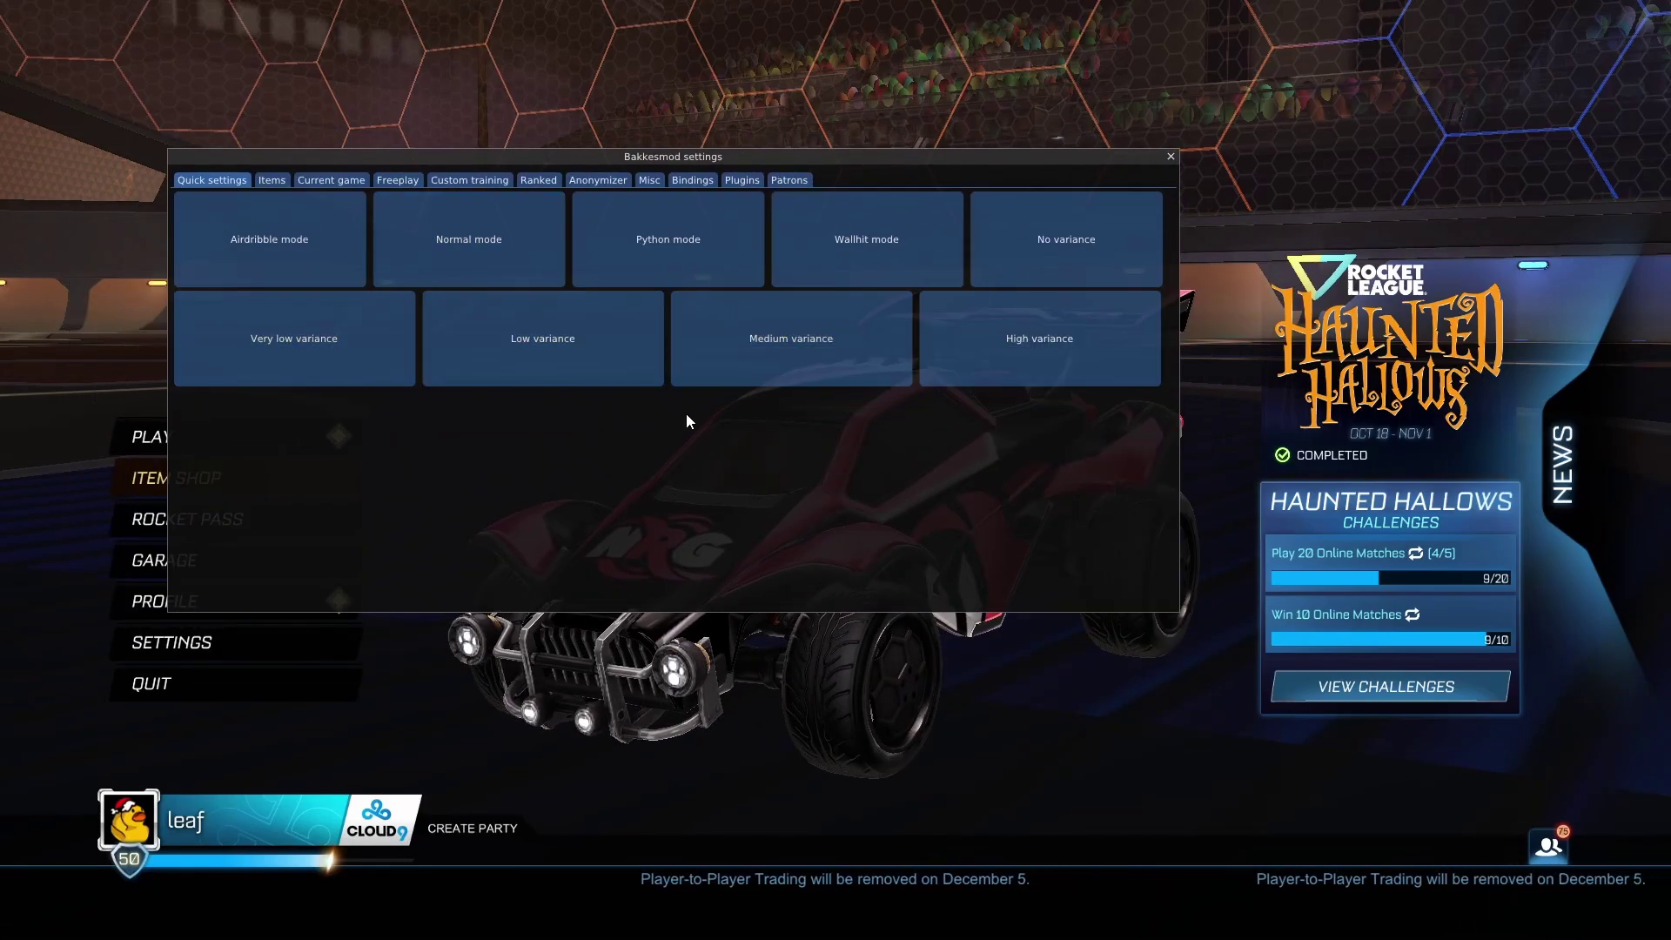
- Open the WorkshopMapLoader plugin's window from the BakkesMod plugin list
{"action": "left_click", "coordinate": [744, 190]}
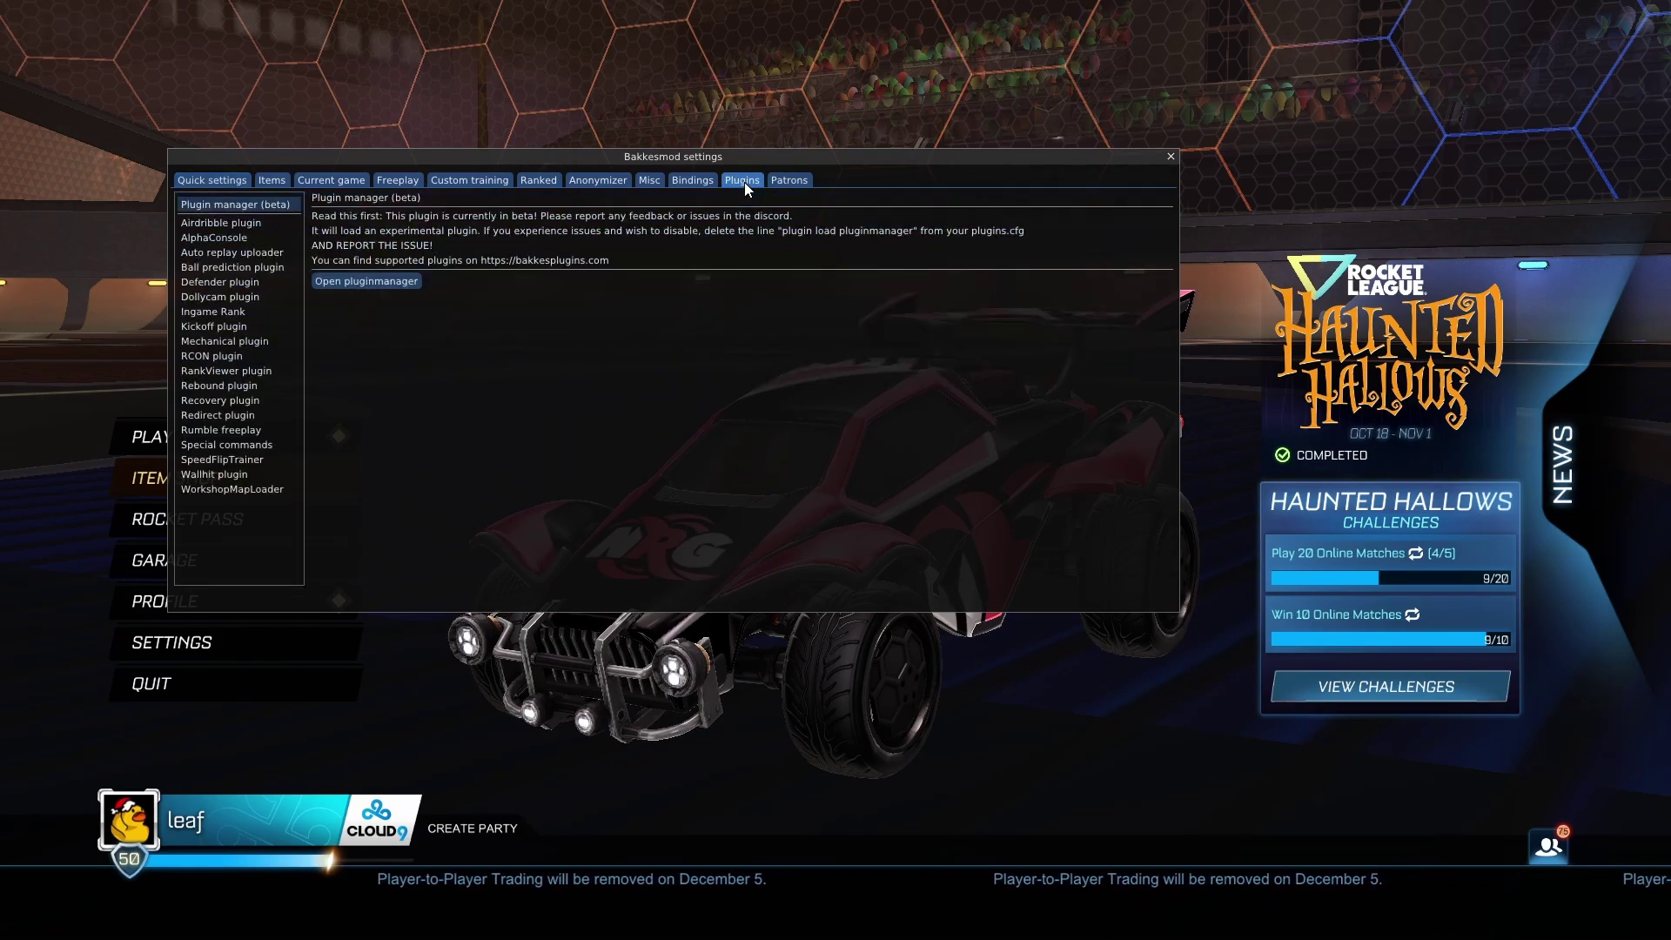
{"action": "left_click", "coordinate": [256, 490]}
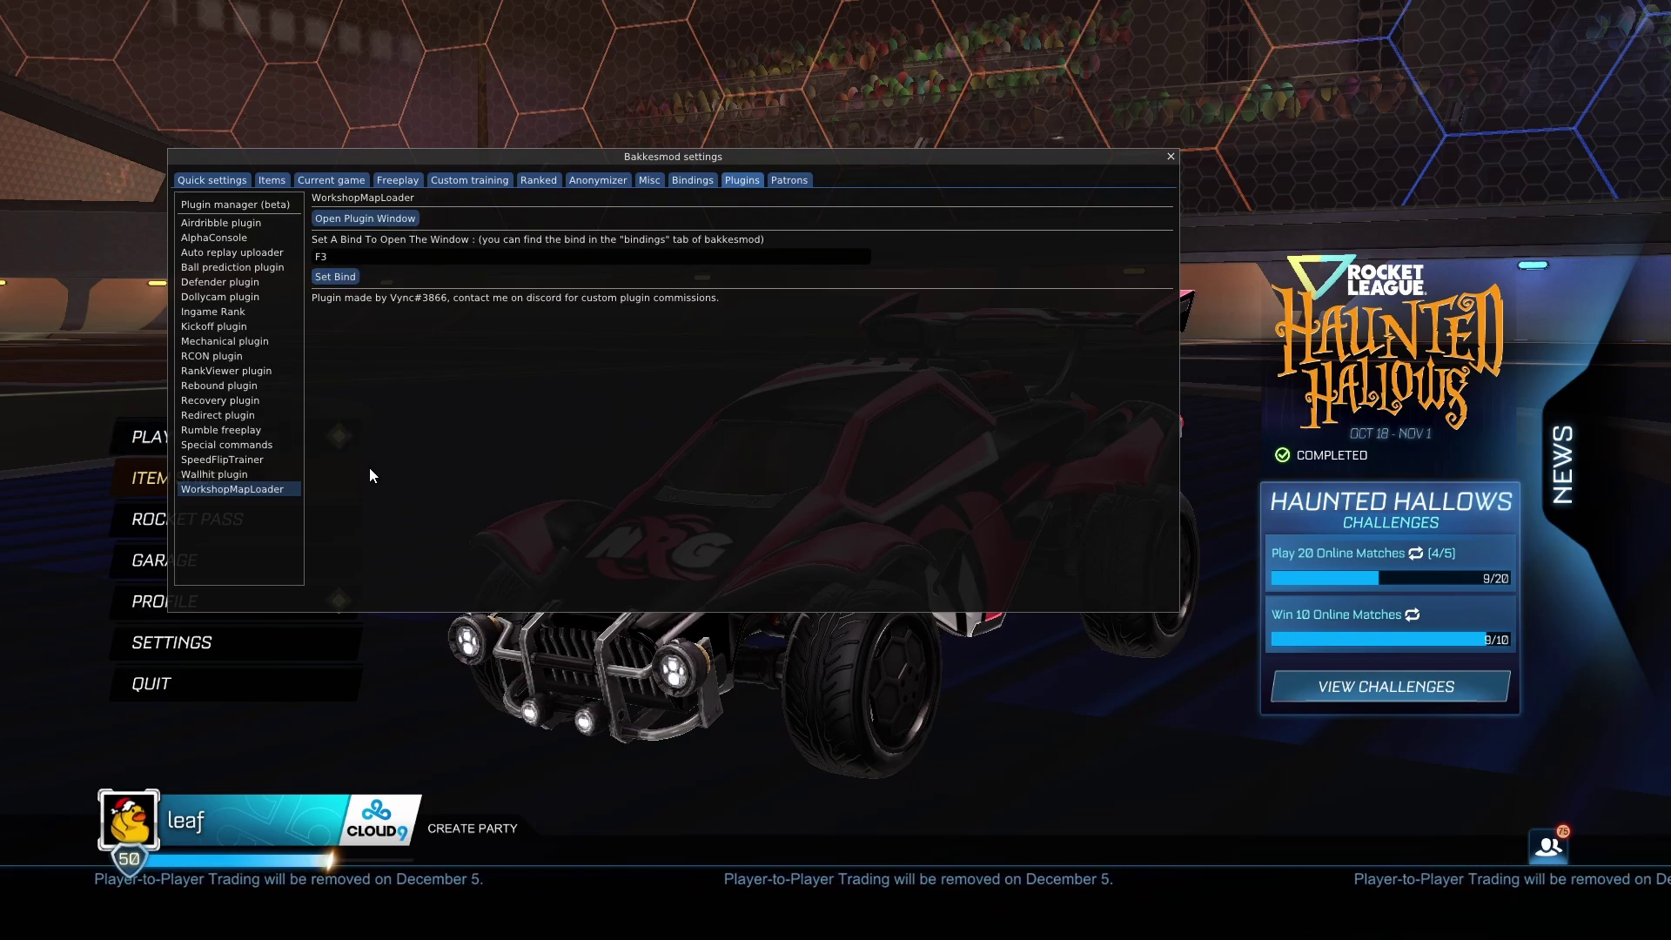
{"action": "left_click", "coordinate": [354, 221]}
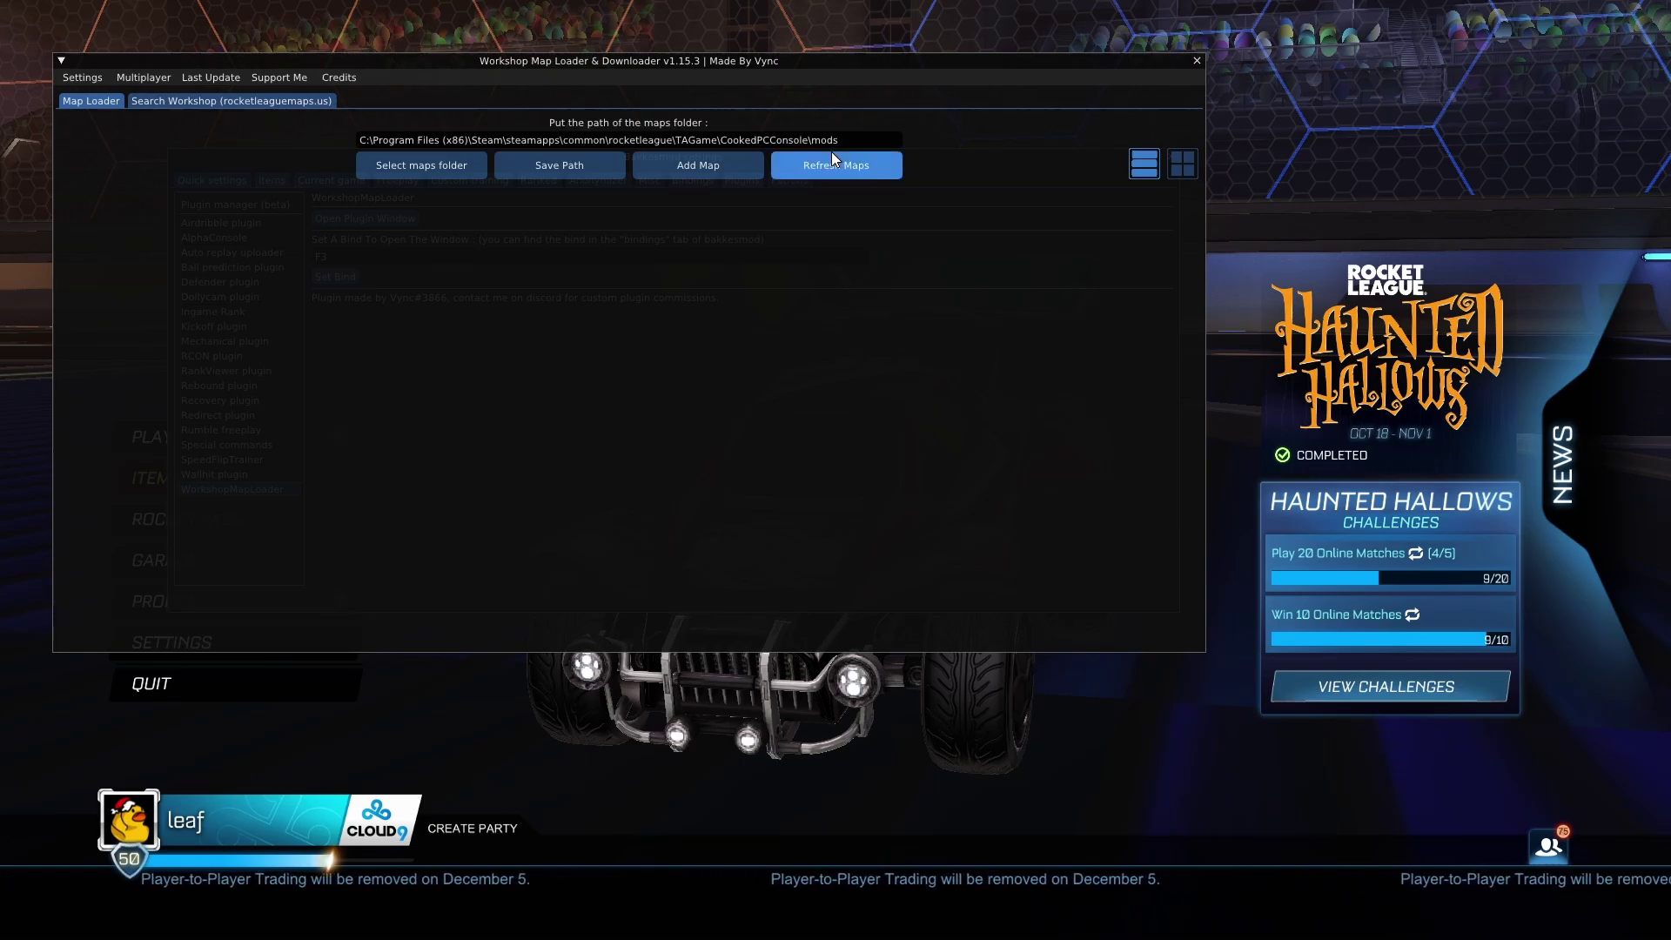
- Set the maps folder path to C:\Users\Admin\AppData\Roaming\bakkesmod\bakkesmod\Workshop Maps and save it
{"action": "left_click_drag", "start_coordinate": [855, 145], "coordinate": [330, 142]}
{"action": "key", "text": "BackSpace"}
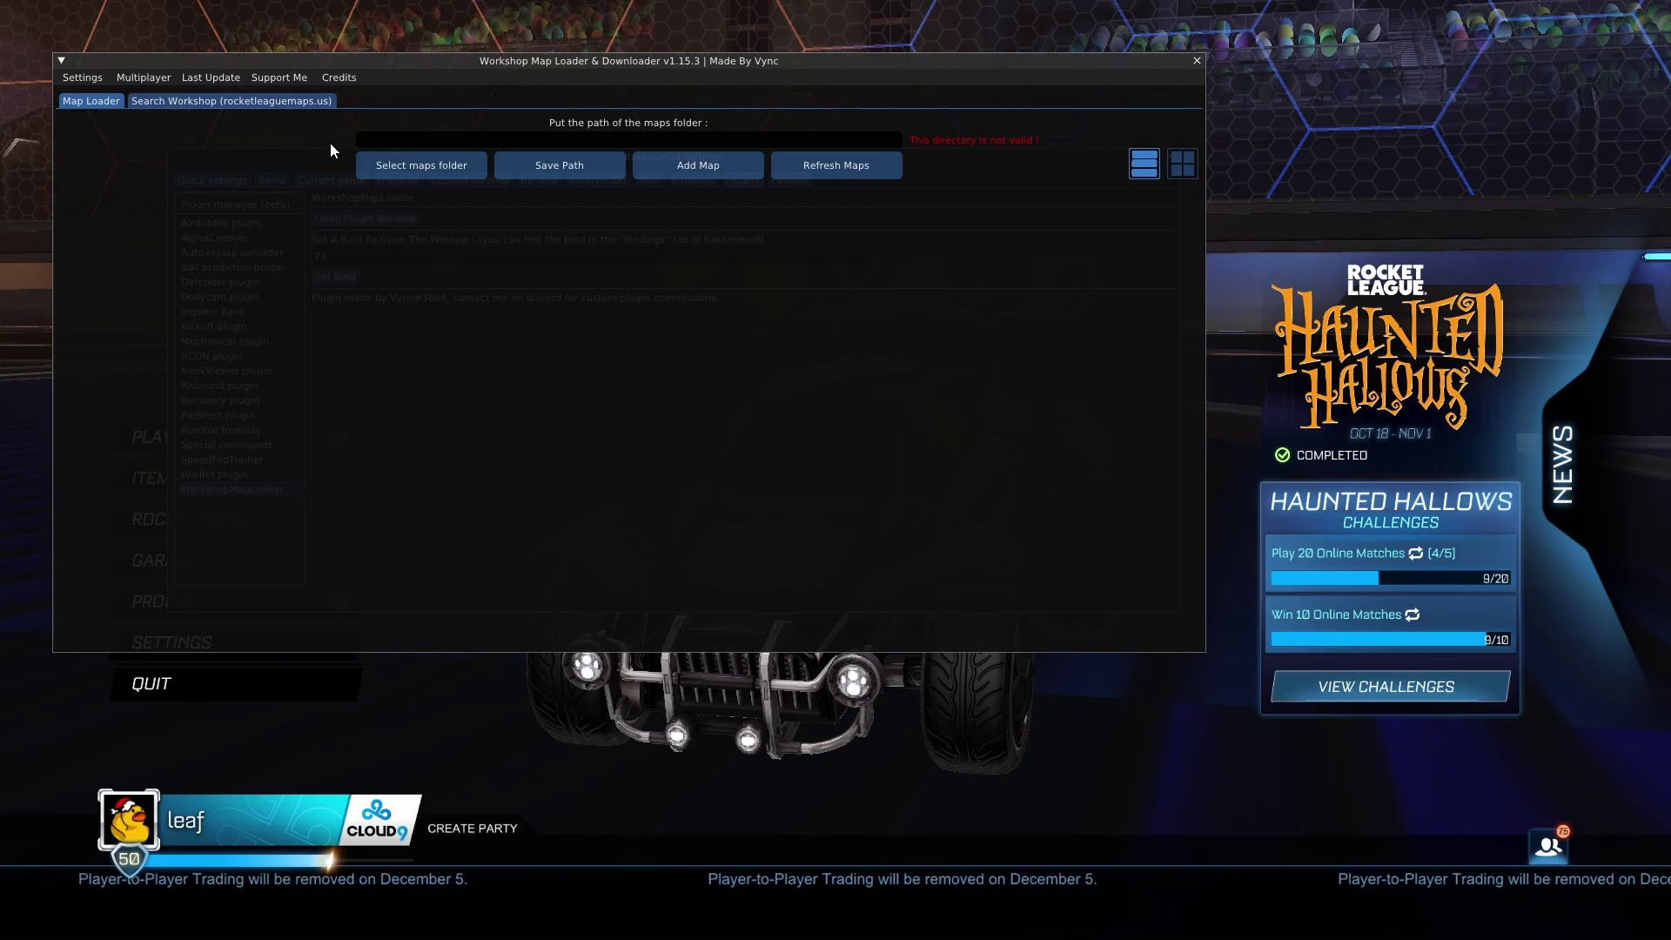
{"action": "type", "text": "C:\\Users\\Admin\\AppData\\Roaming\\bakkesmod\\bakkesmod\\Workshop Maps"}
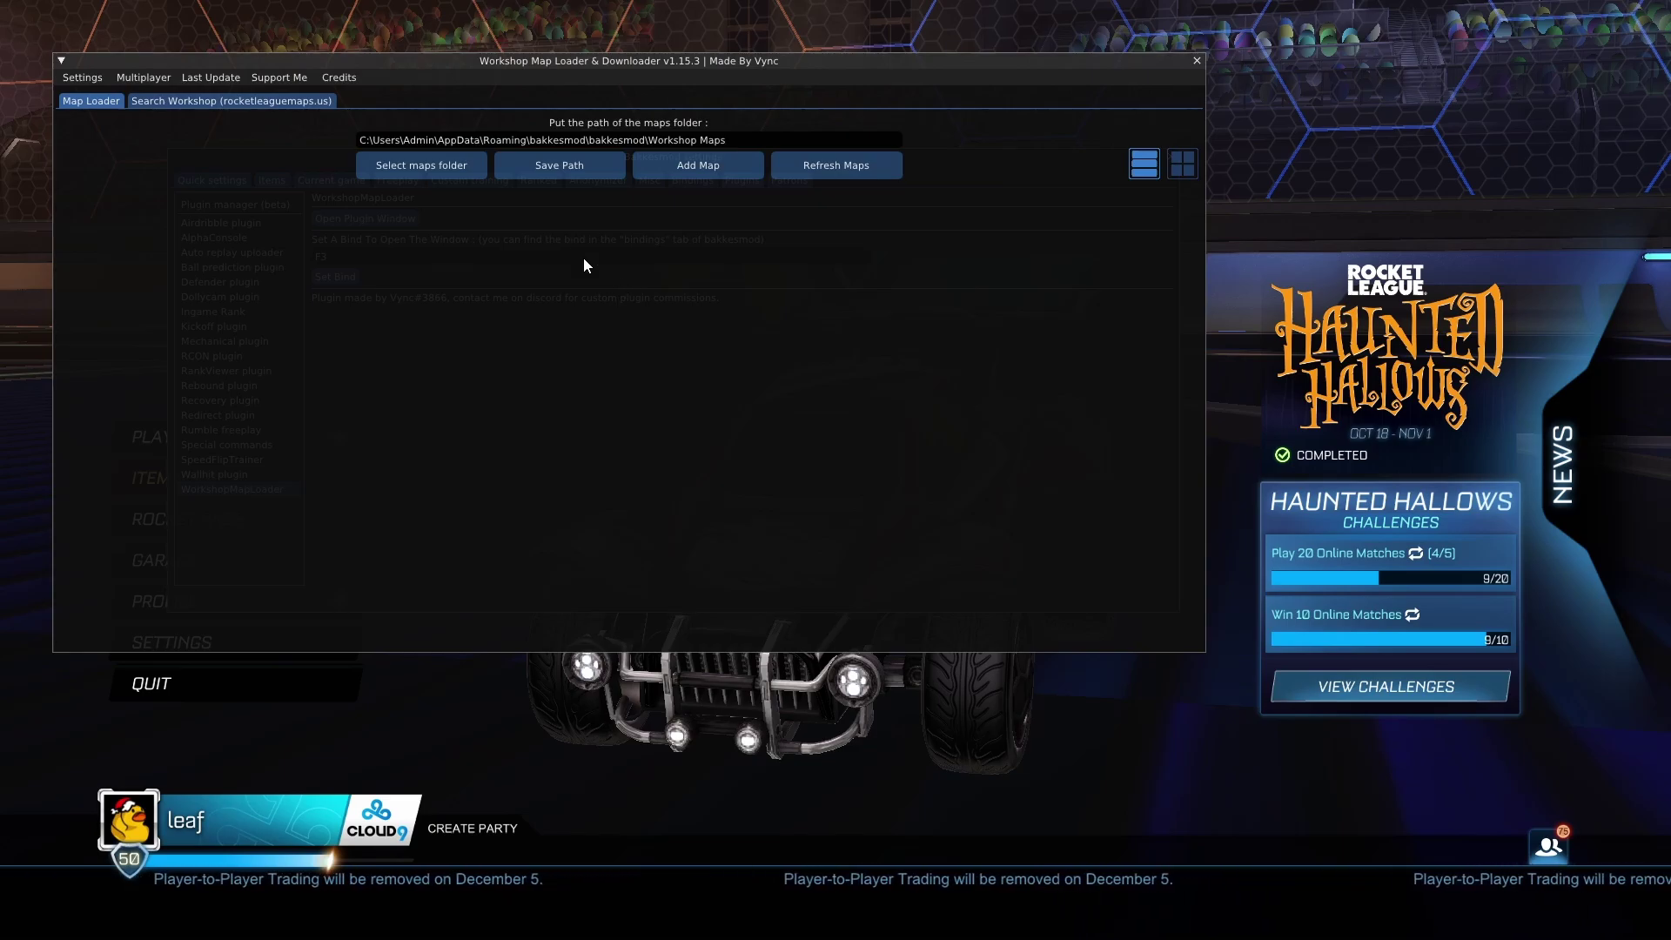
{"action": "left_click", "coordinate": [557, 168]}
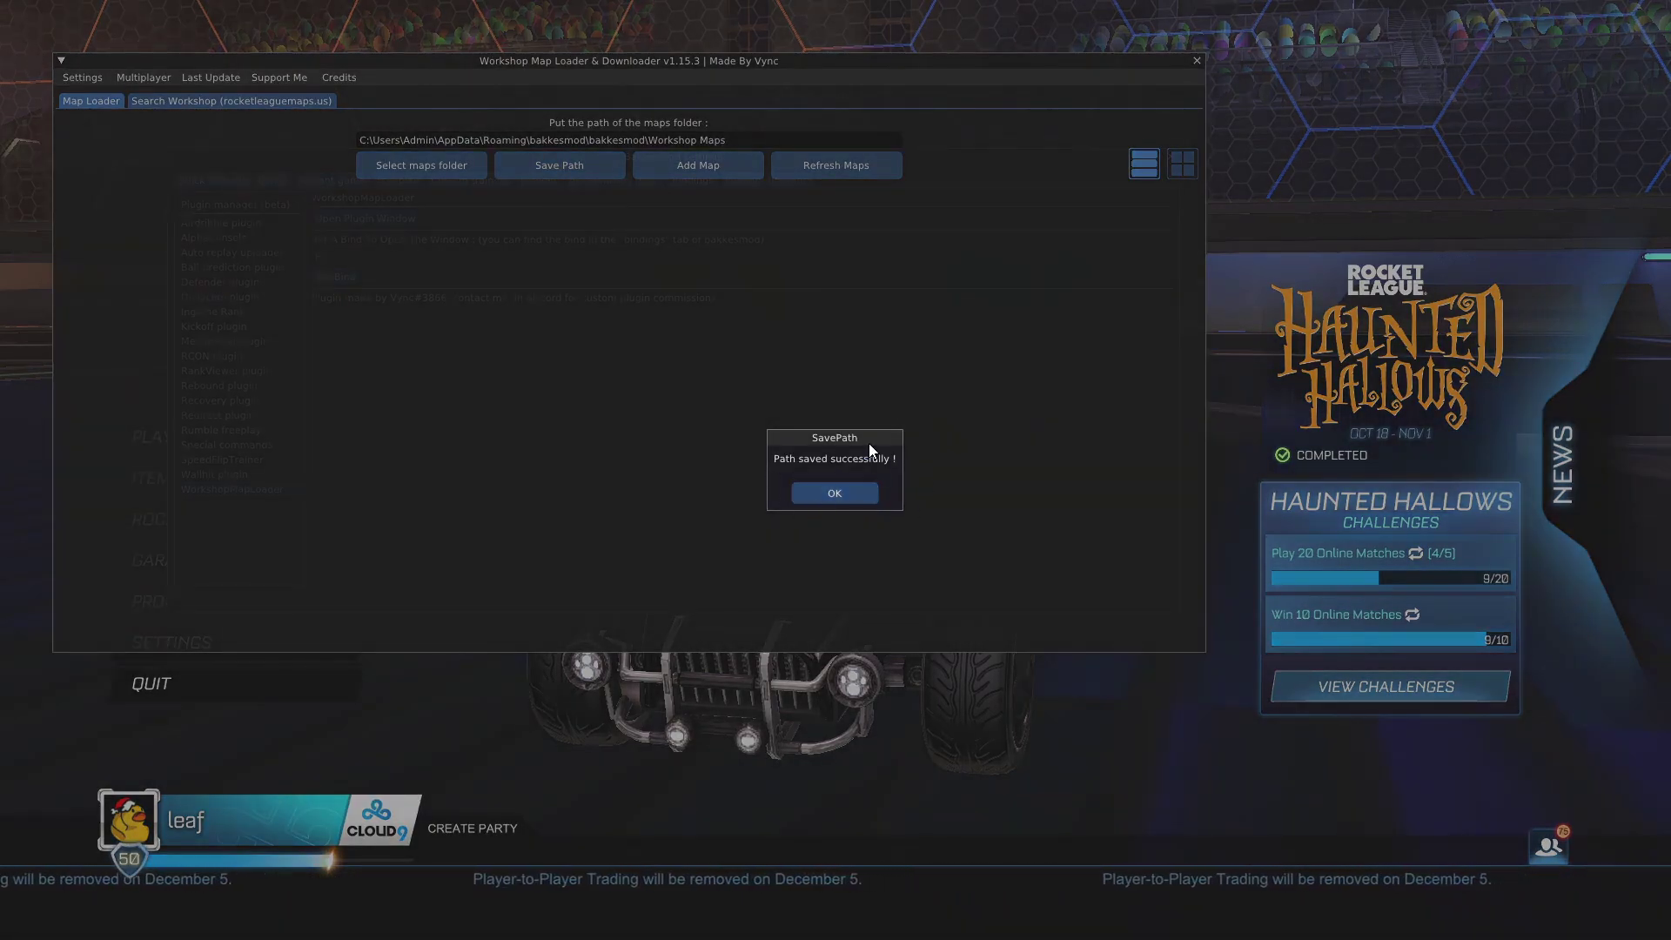
{"action": "left_click", "coordinate": [818, 496]}
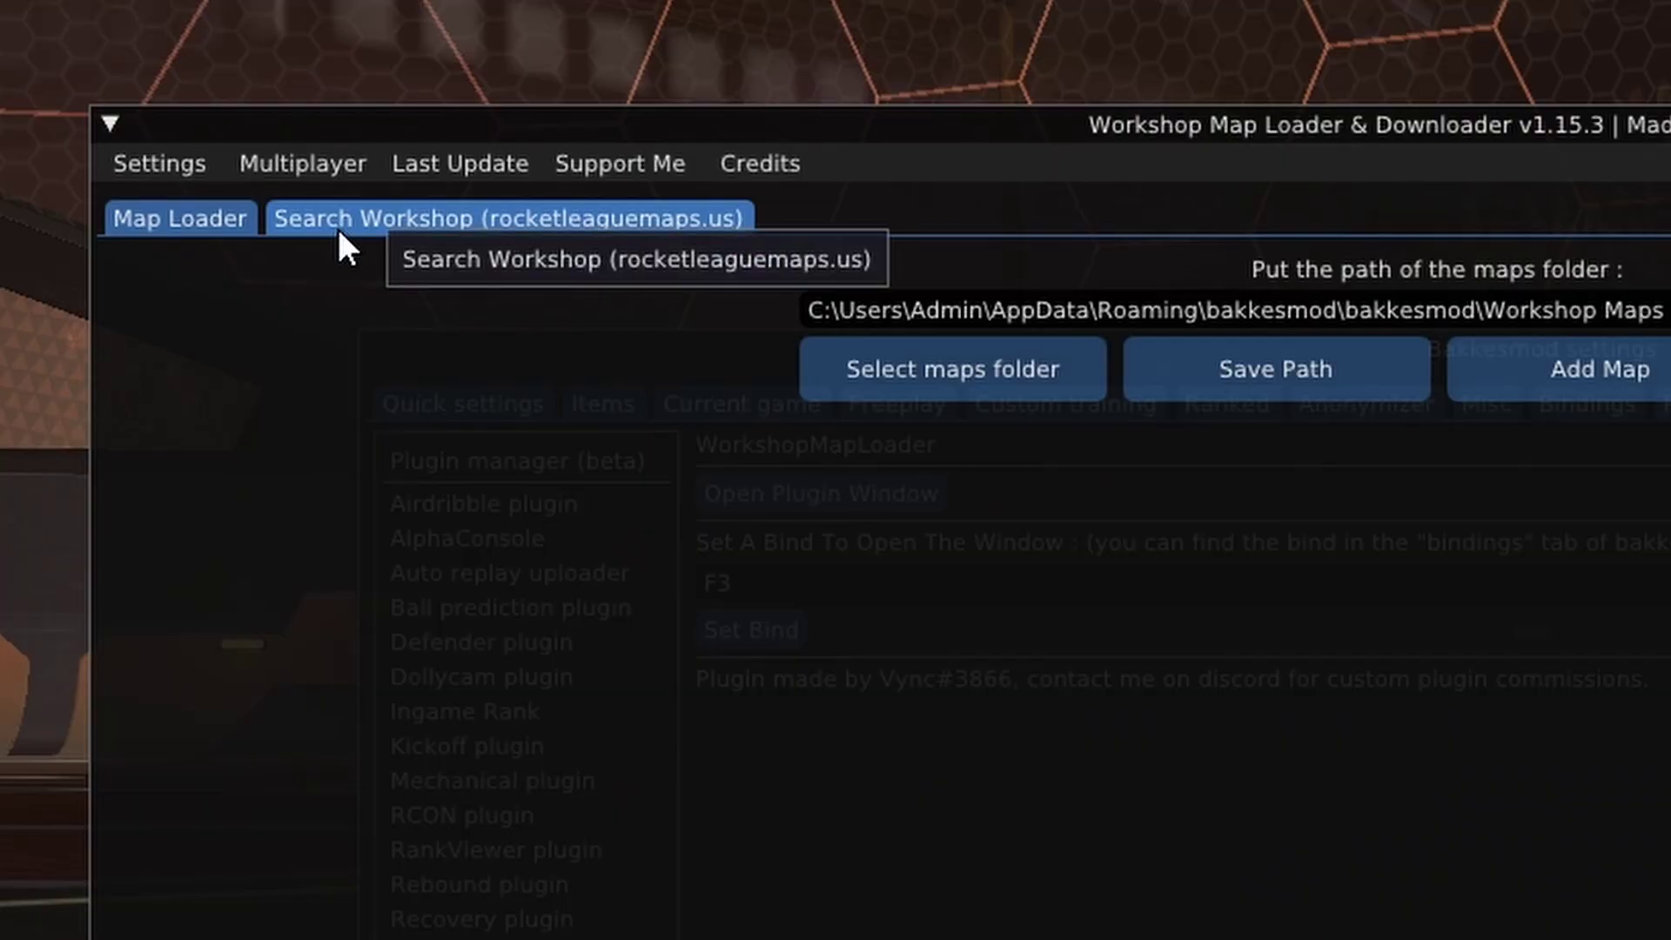
- Search the rocketleaguemaps.us workshop in the plugin for "Hornets"
{"action": "left_click", "coordinate": [270, 106]}
{"action": "left_click", "coordinate": [399, 298]}
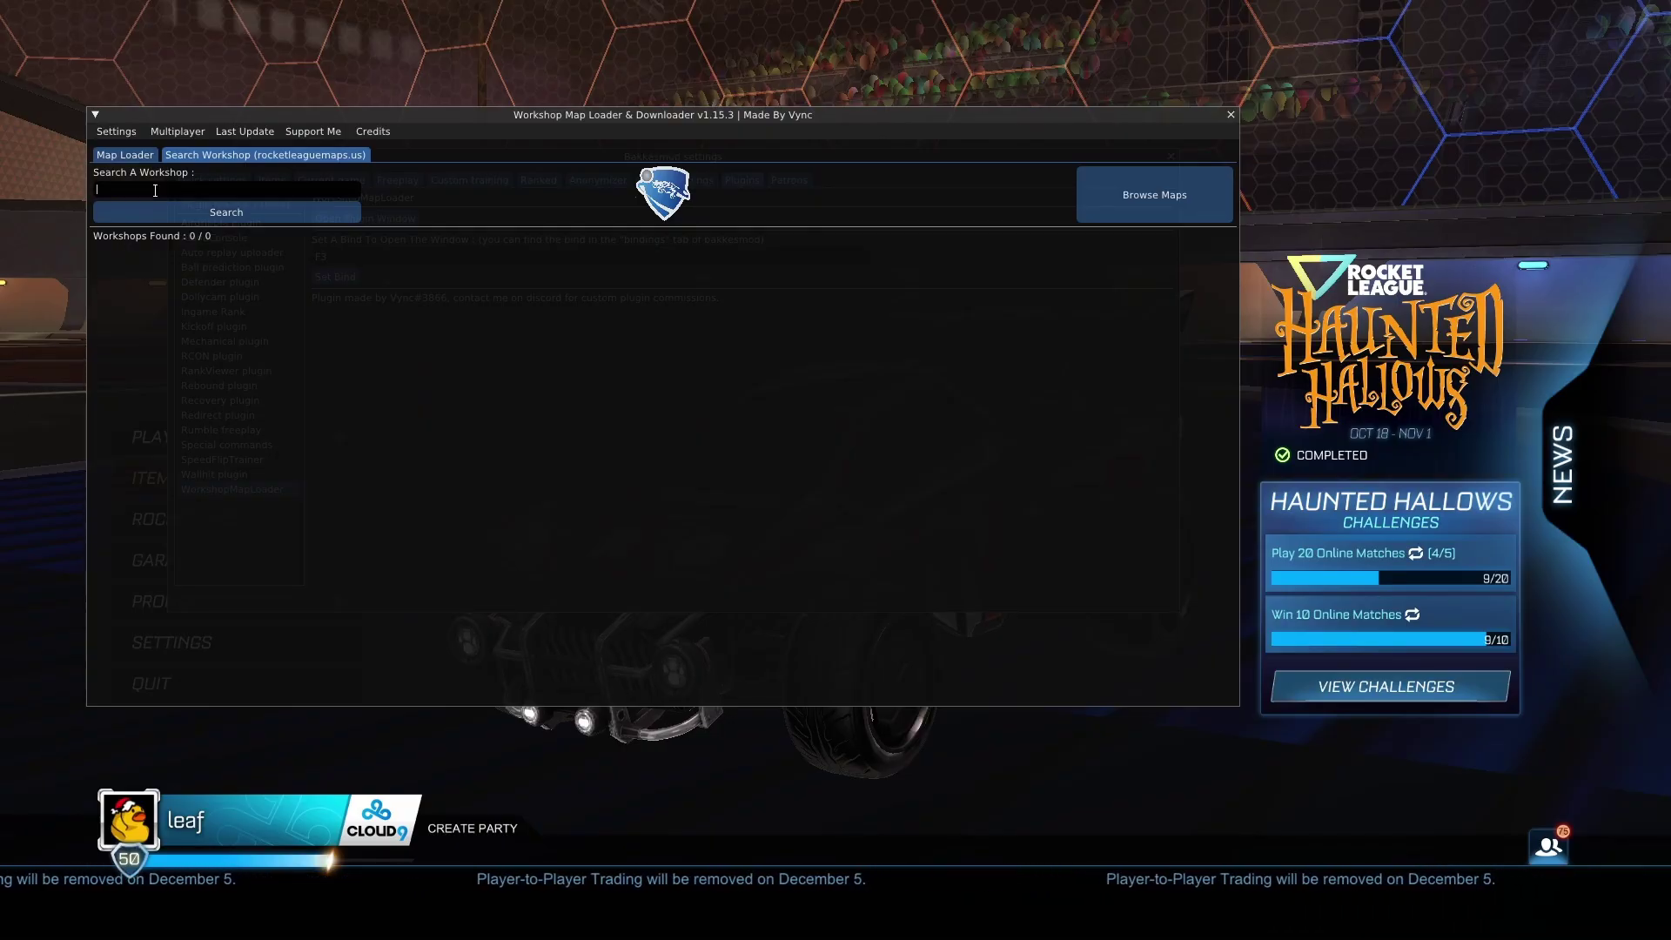
{"action": "type", "text": "Hornets"}
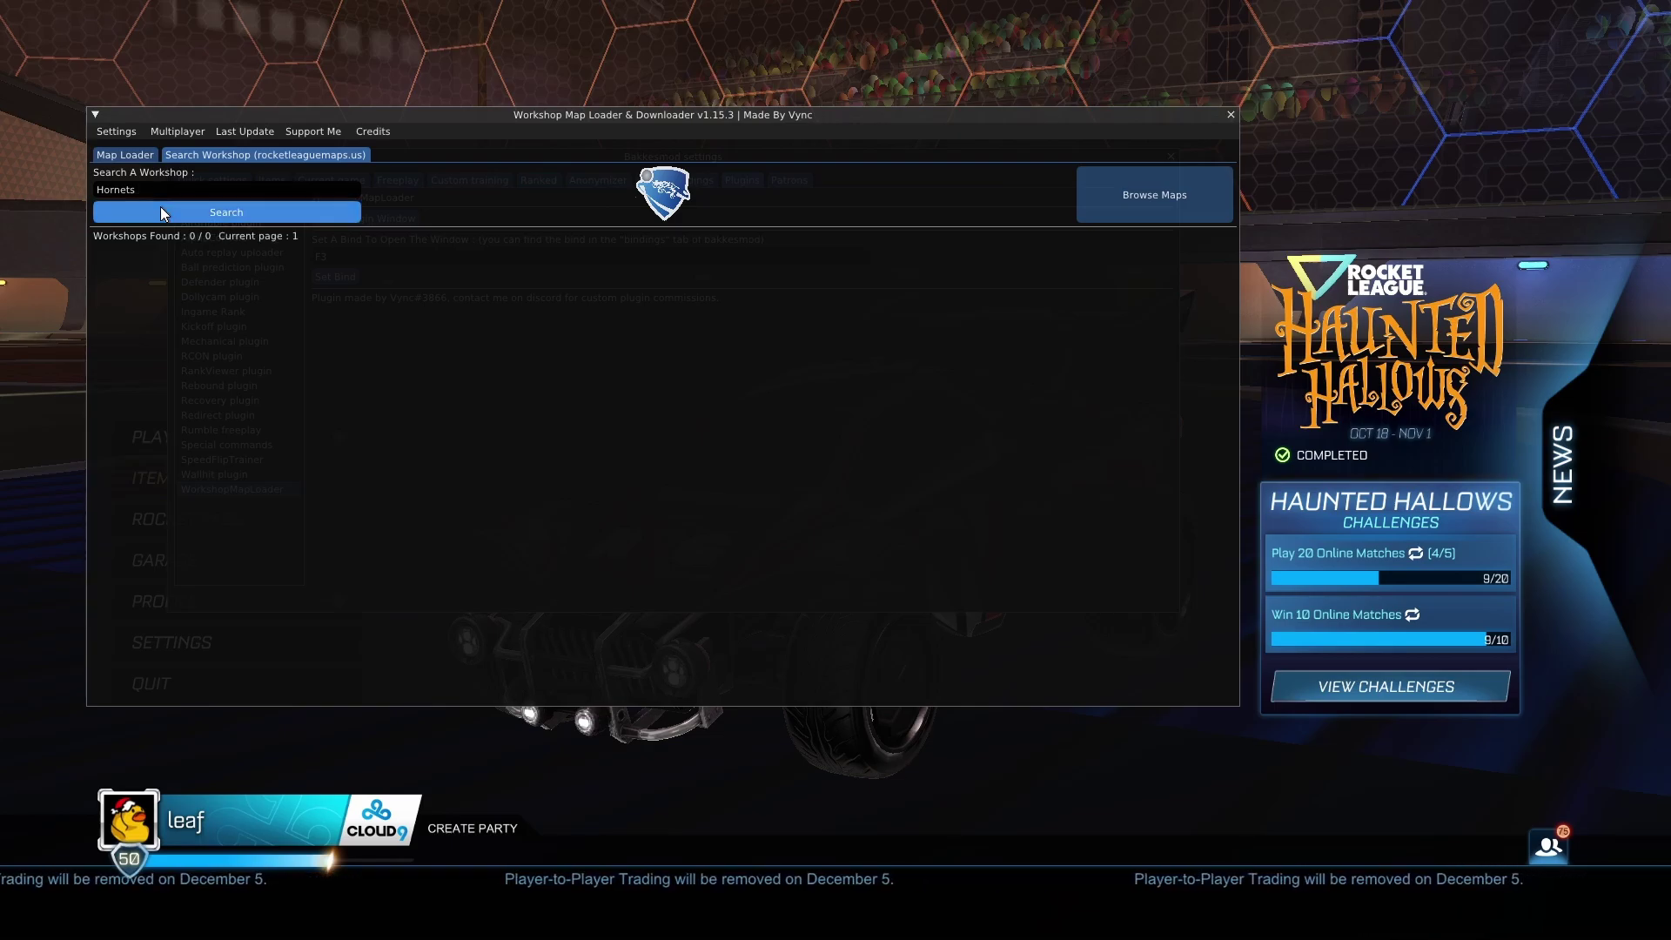
{"action": "left_click", "coordinate": [181, 216]}
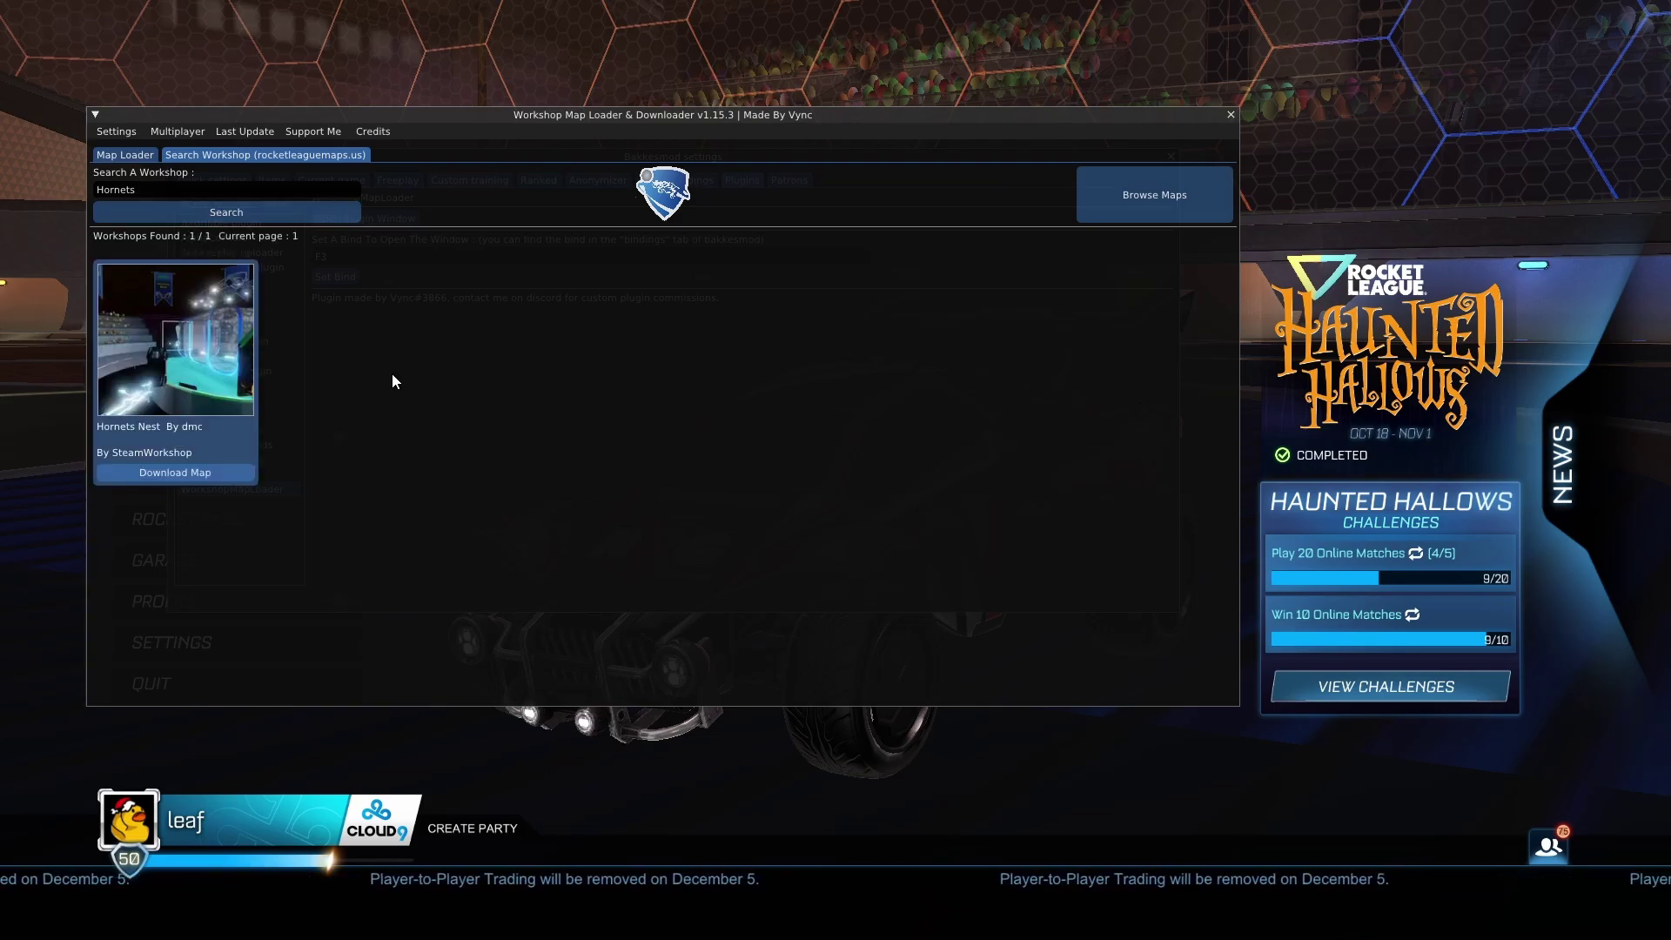
- Download the V1.0.0 release of the Hornets Nest map and return to Rocket League
{"action": "left_click", "coordinate": [180, 473]}
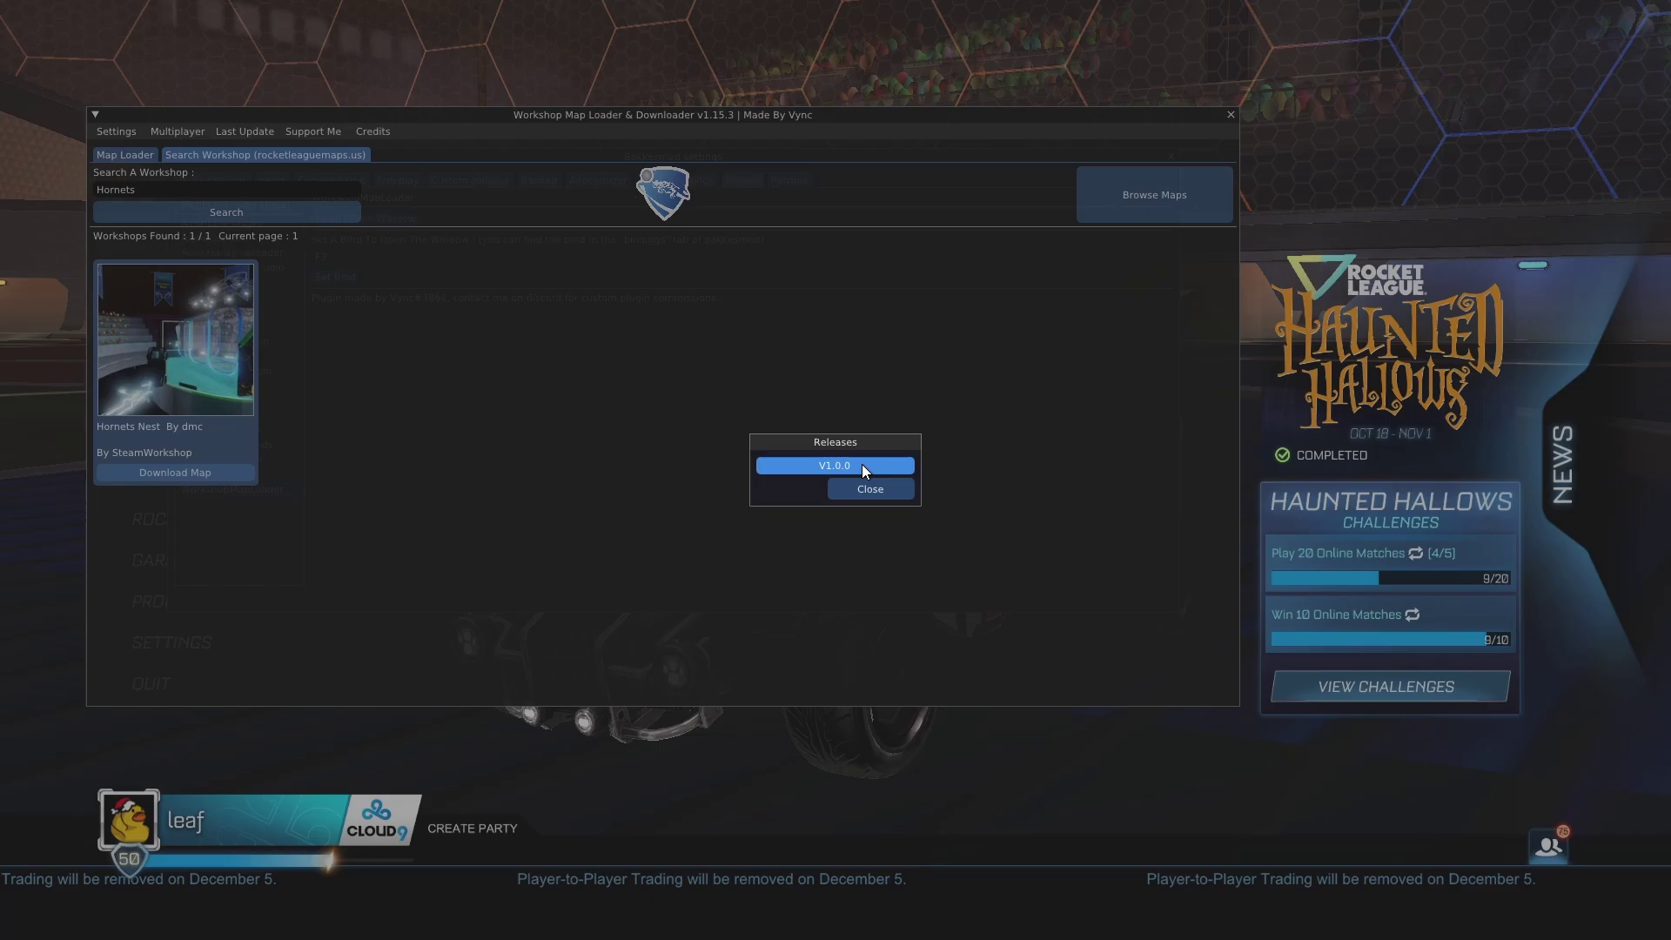
{"action": "left_click", "coordinate": [861, 465]}
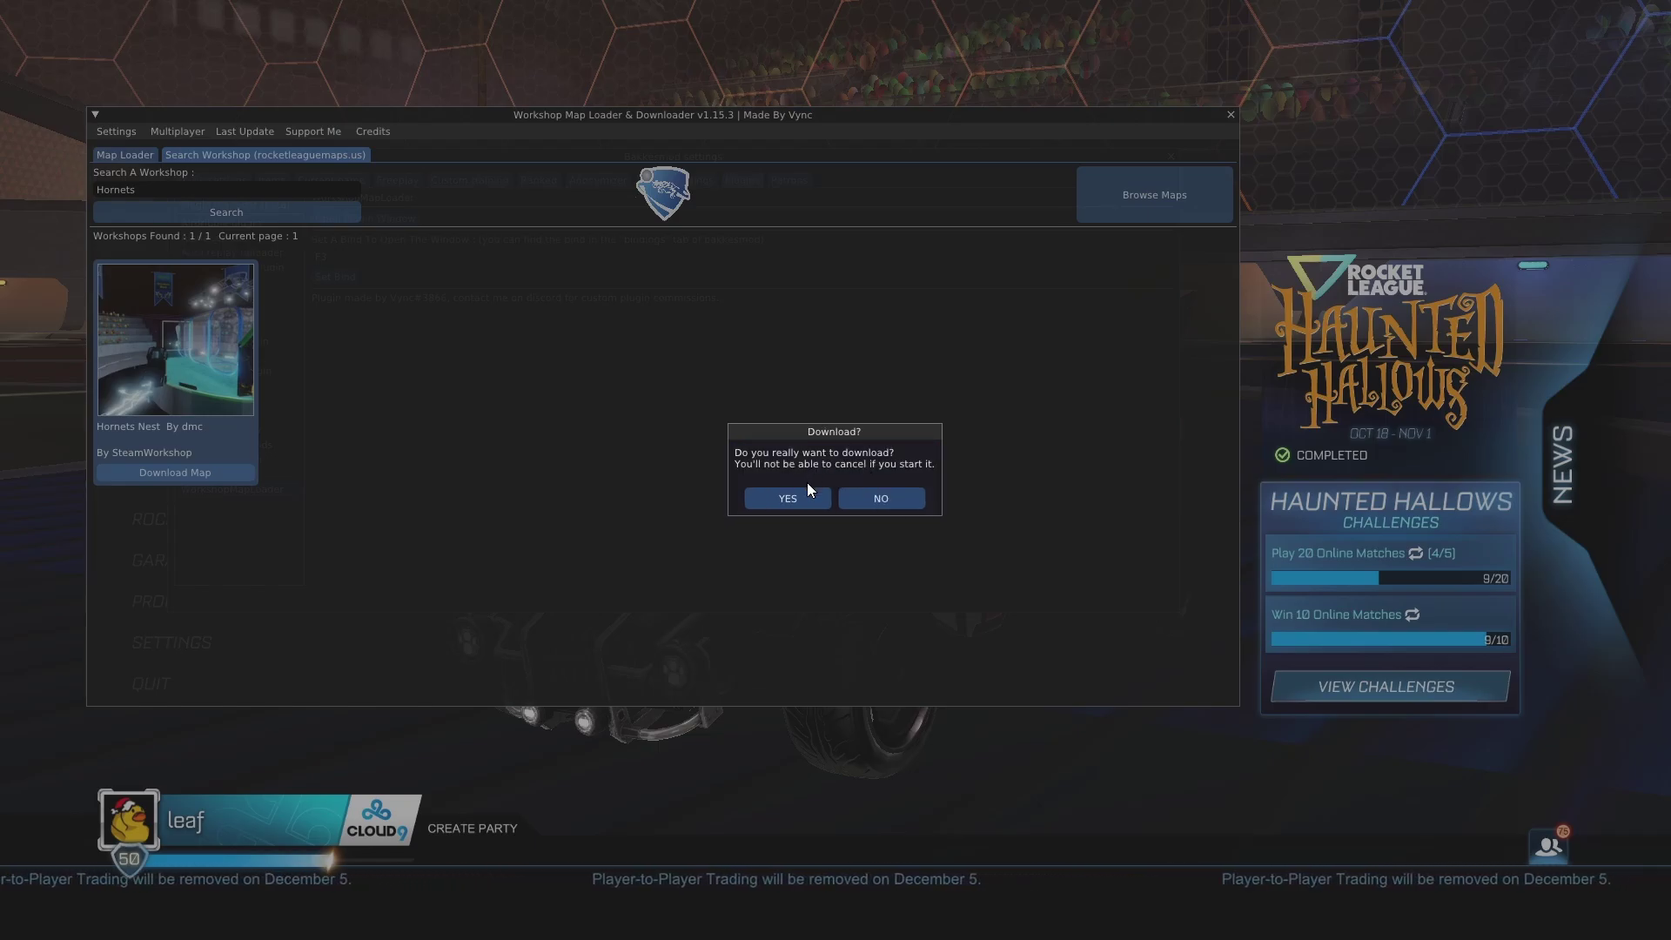
{"action": "left_click", "coordinate": [796, 501]}
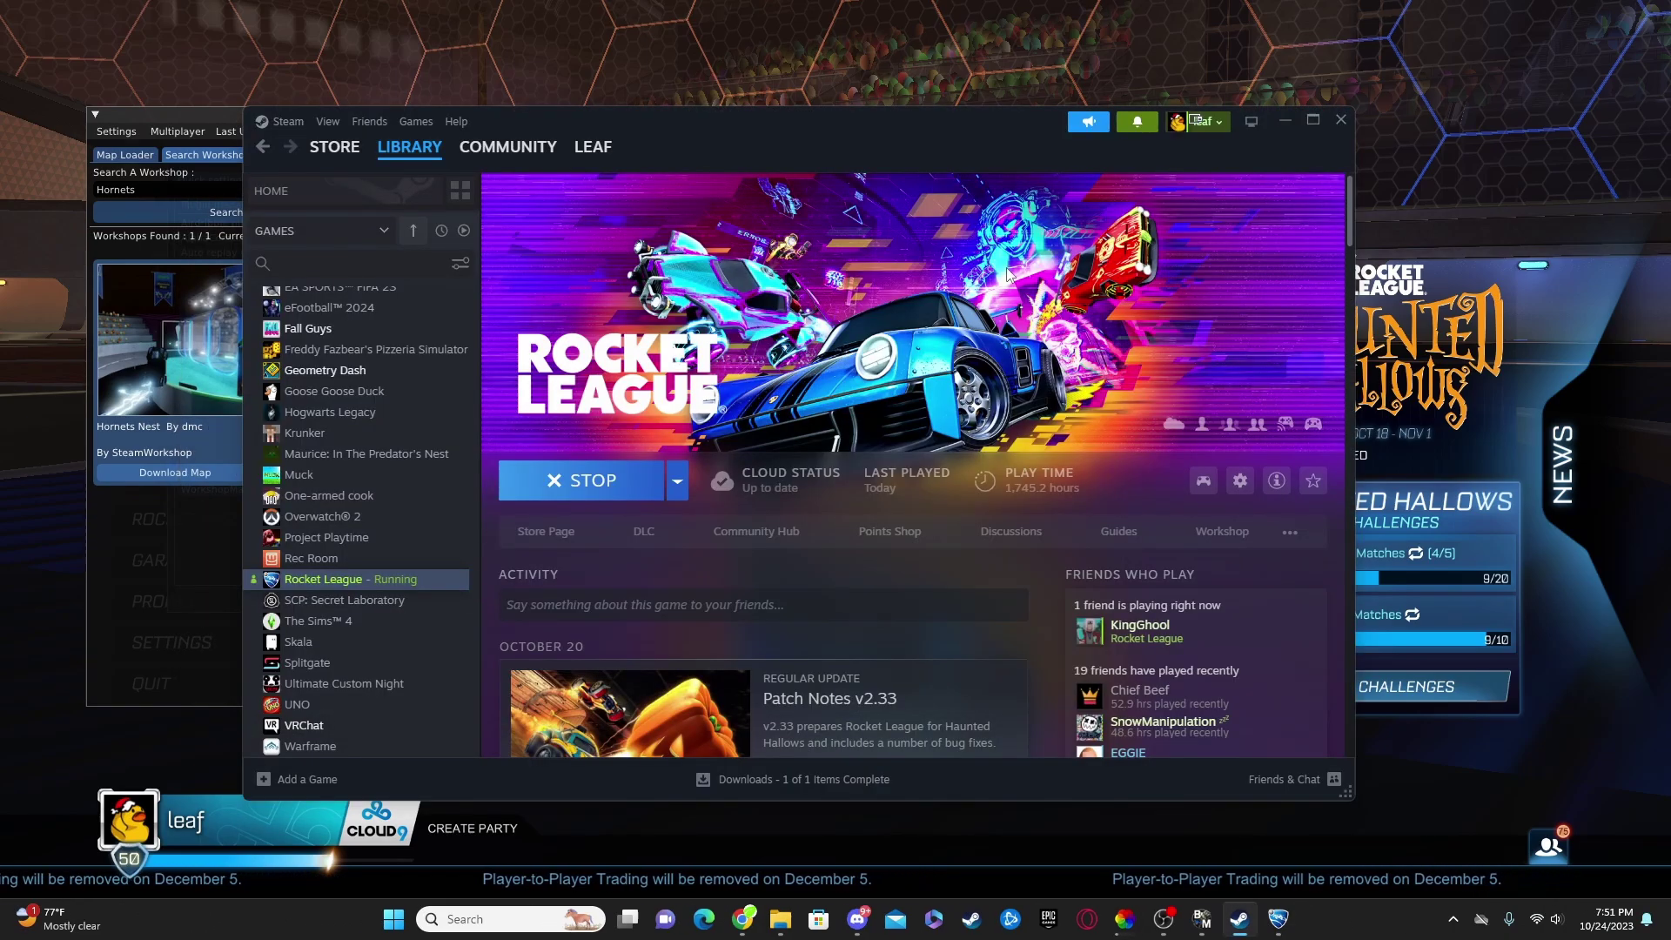
{"action": "key", "text": "alt+Tab"}
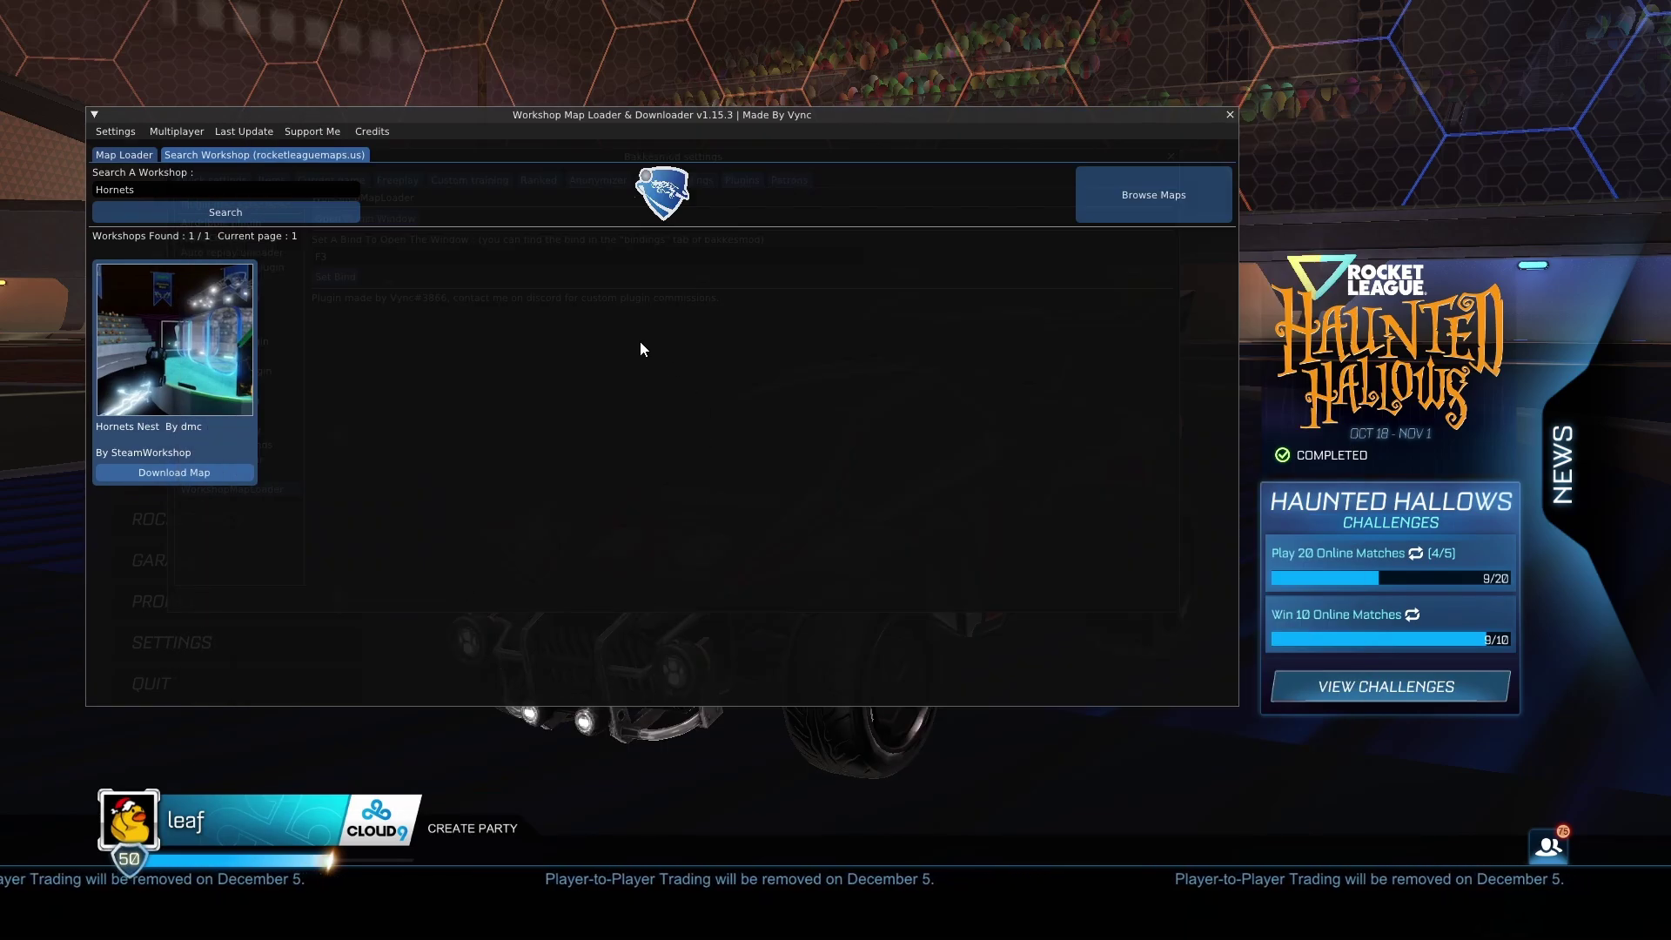
- Refresh the list of maps in the Map Loader and download the missing workshop textures
{"action": "left_click", "coordinate": [122, 157]}
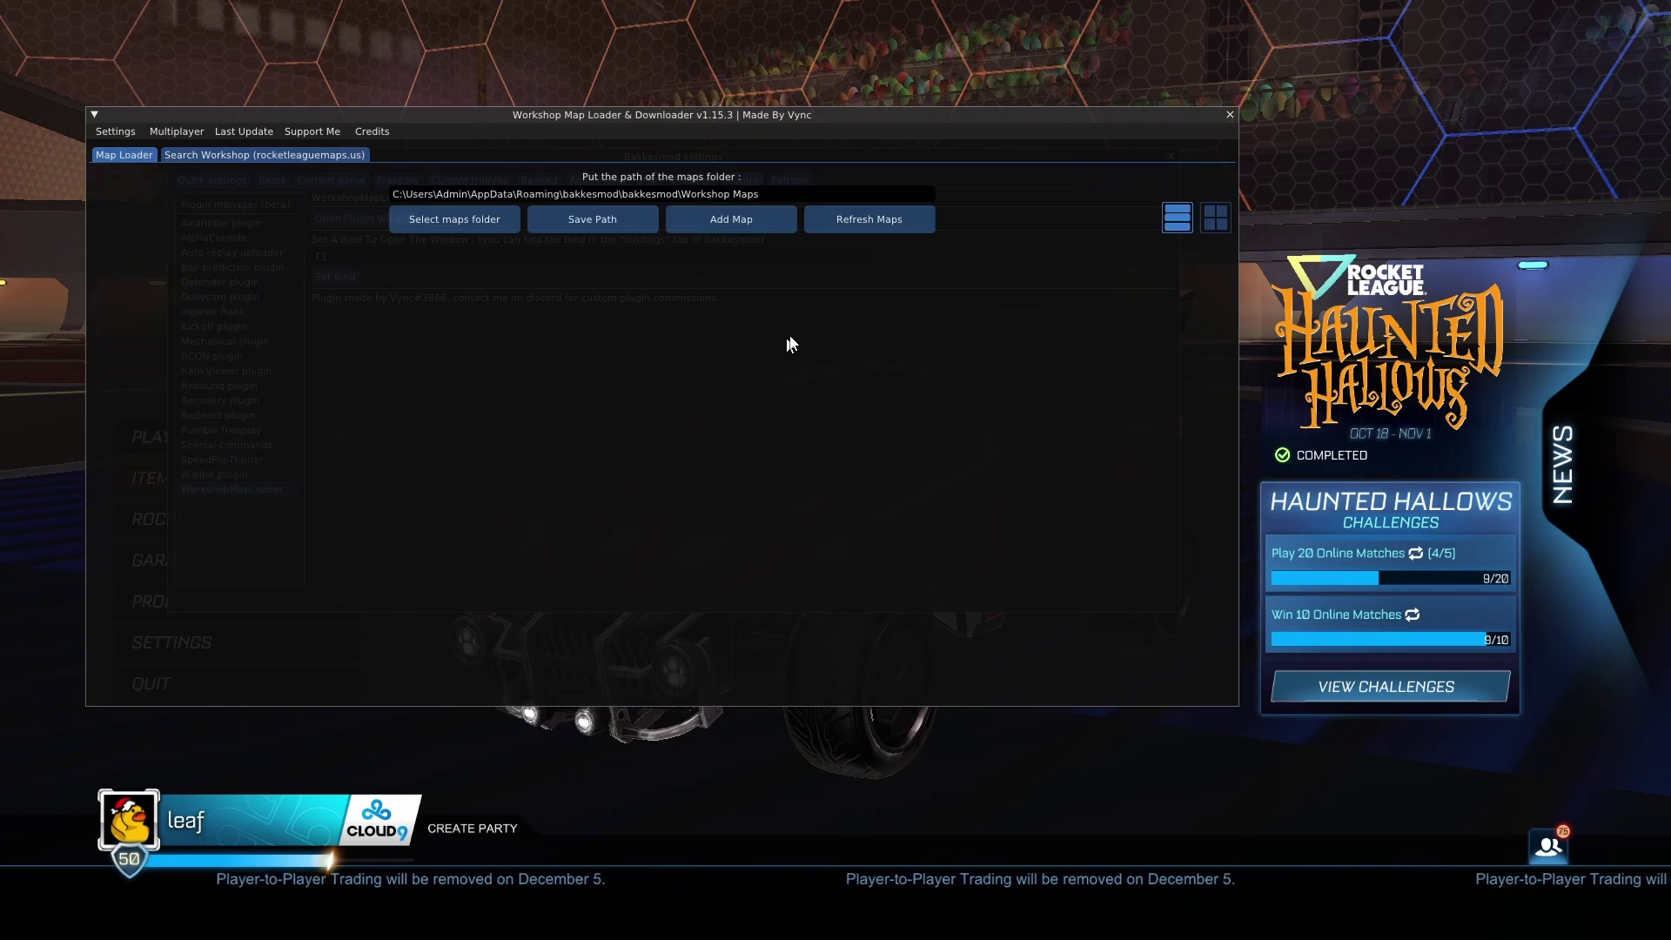
{"action": "left_click", "coordinate": [859, 219]}
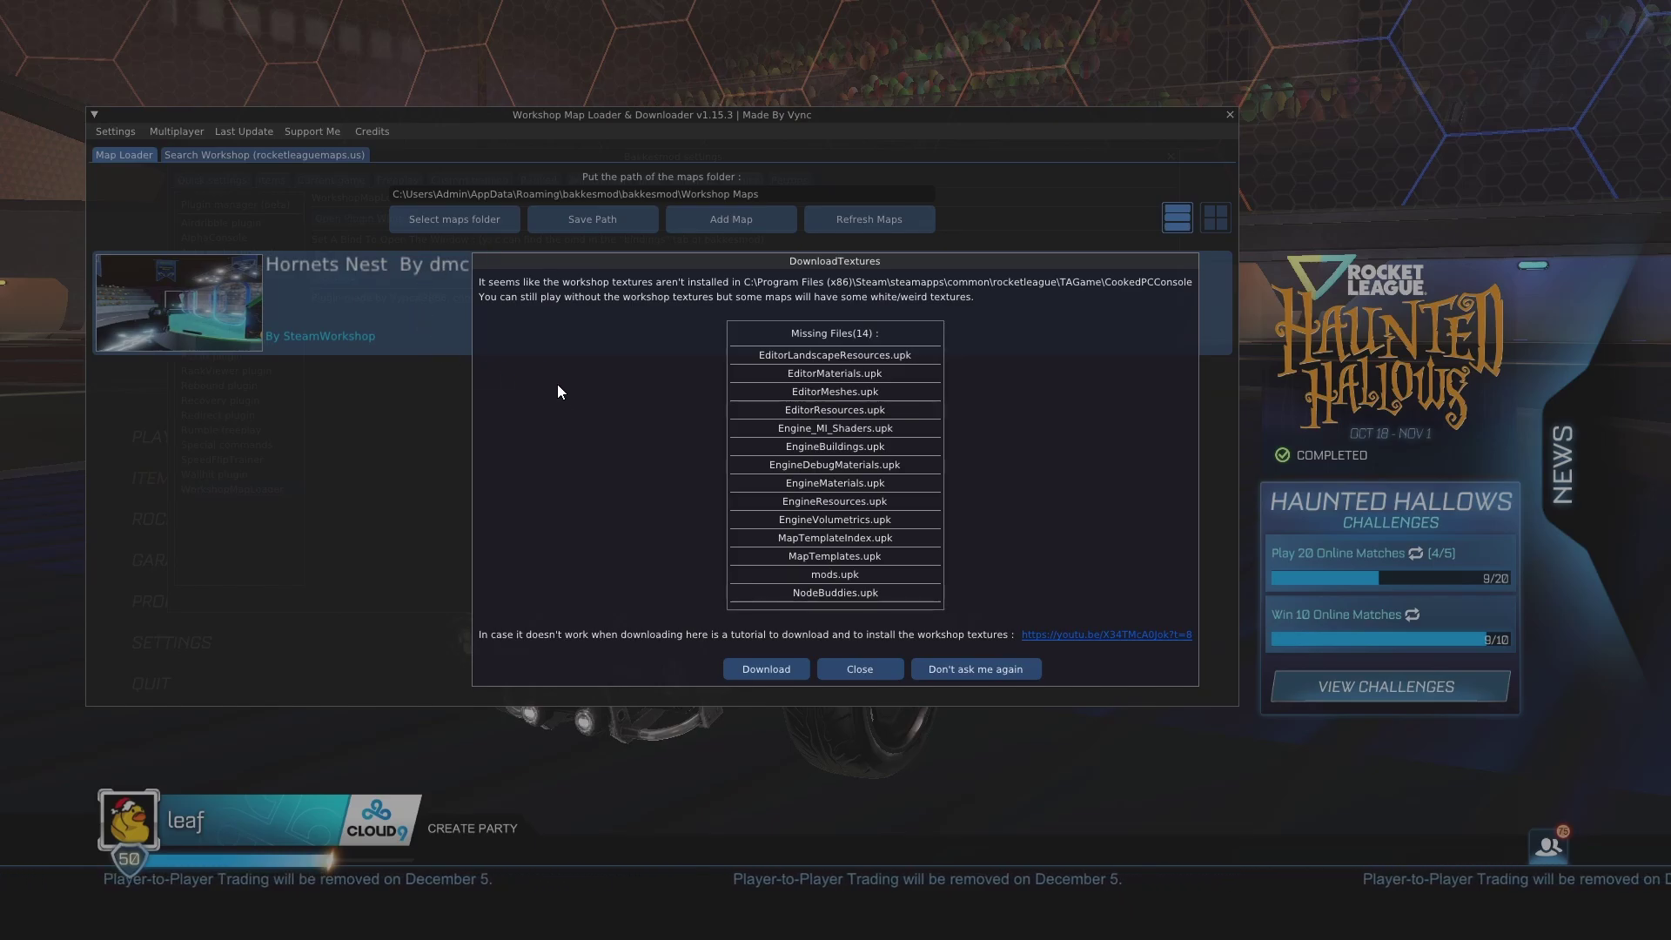
{"action": "left_click", "coordinate": [748, 671]}
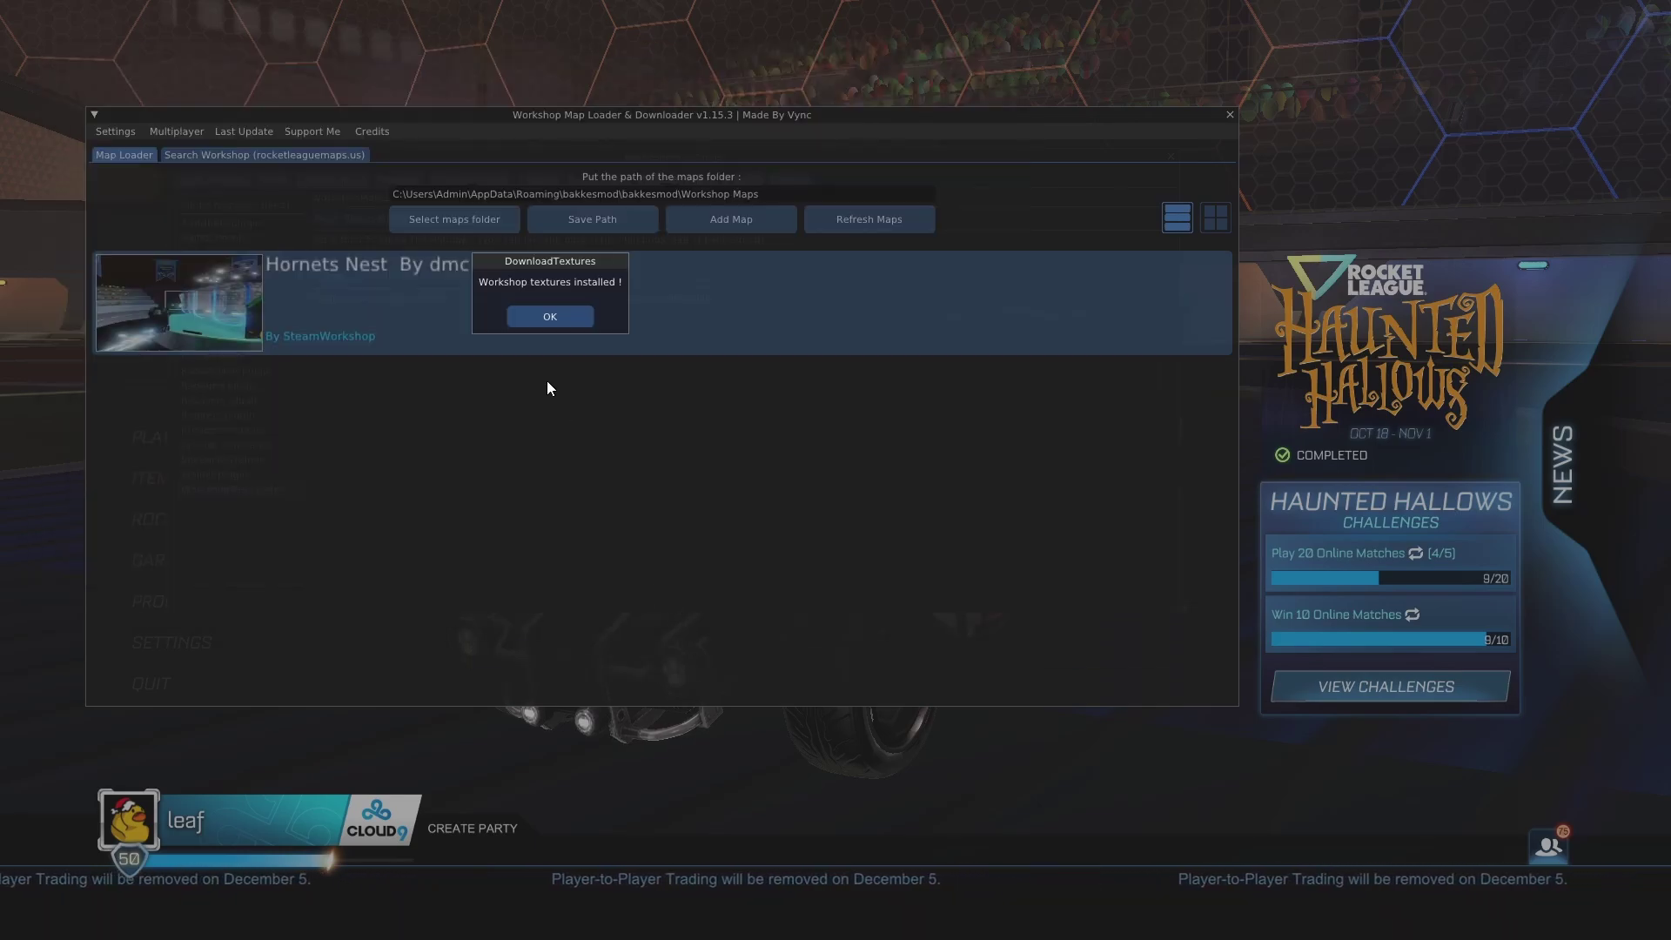
{"action": "left_click", "coordinate": [540, 316]}
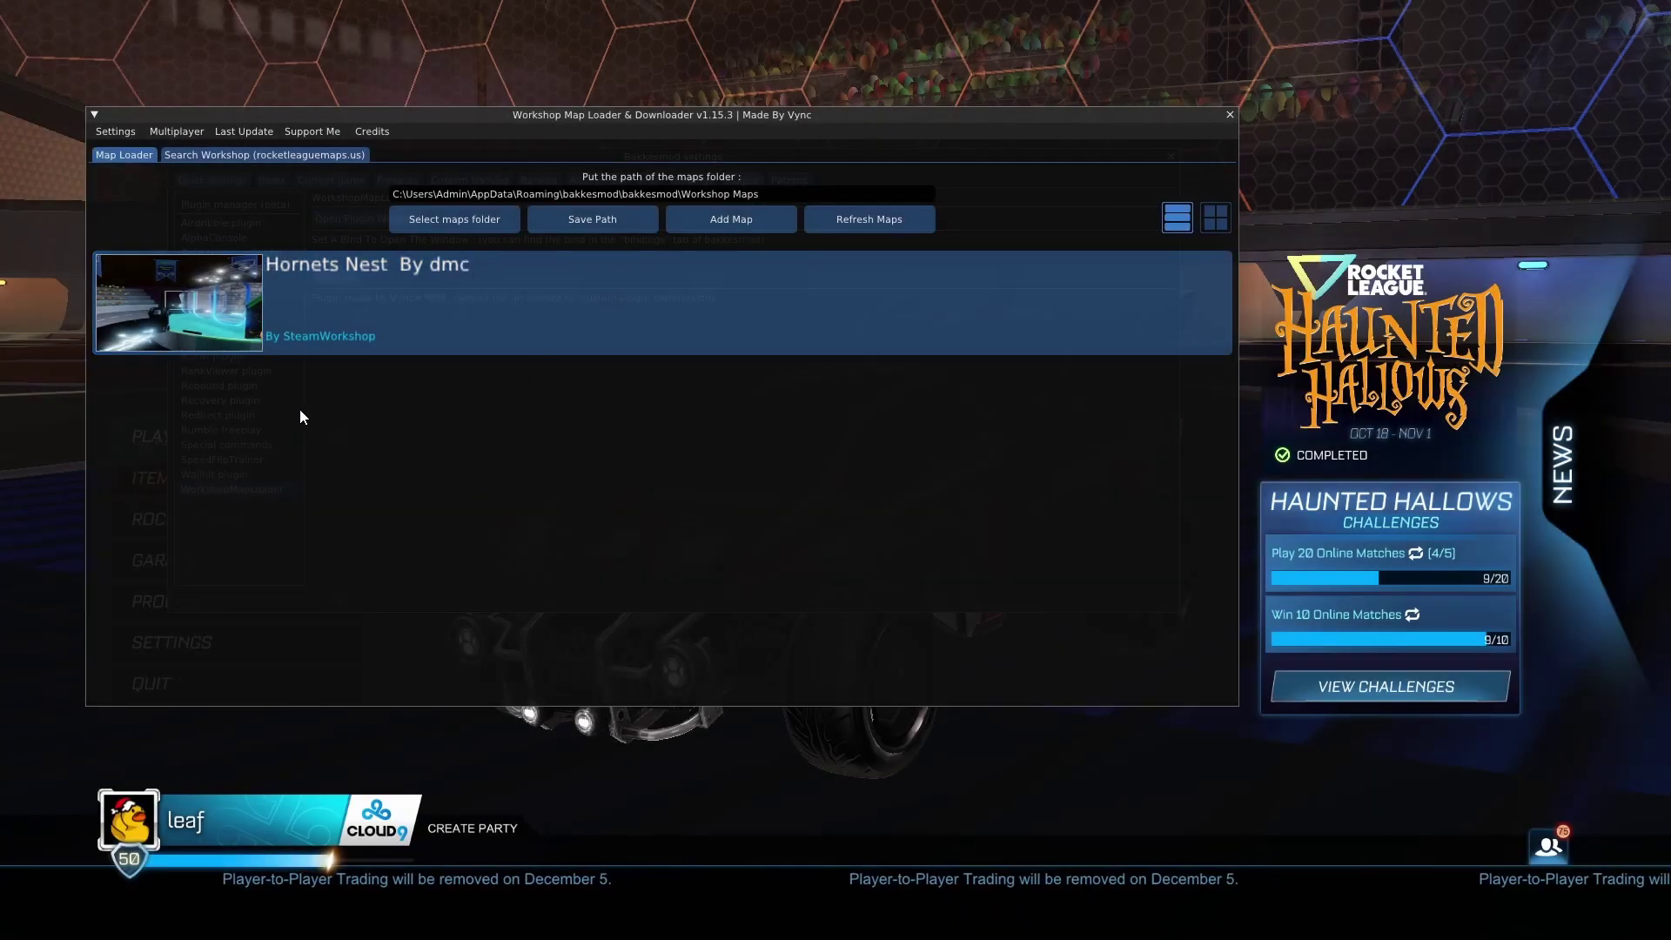
- Load the Hornets Nest map and close the Workshop Map Loader & Downloader window
{"action": "left_click", "coordinate": [202, 293]}
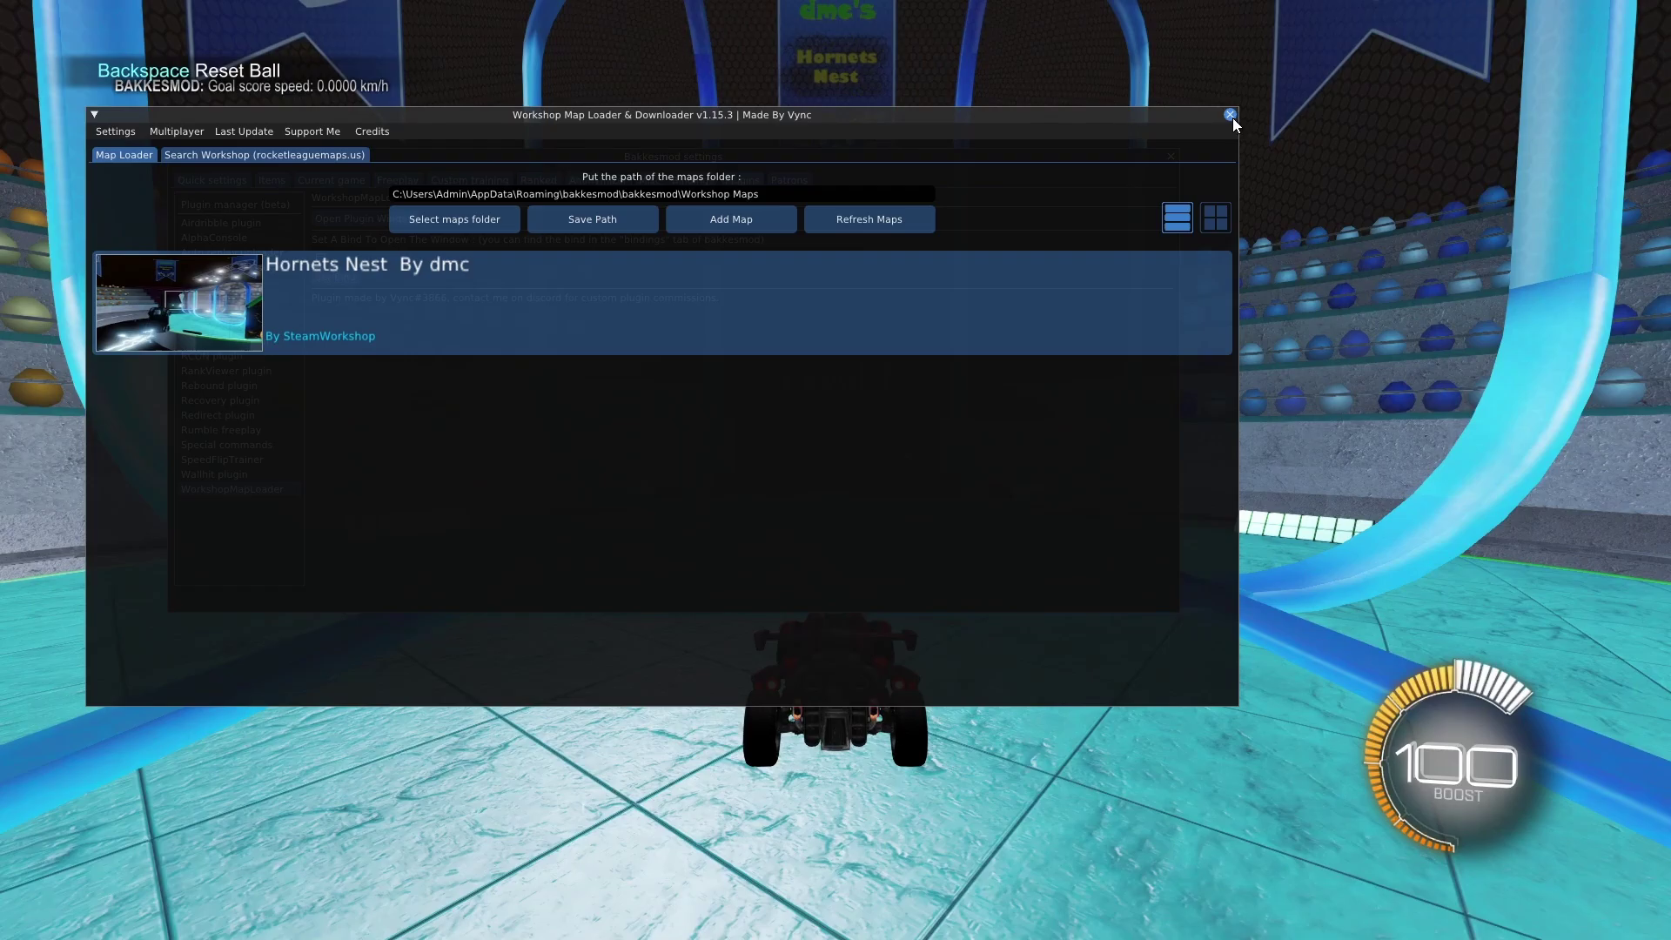
{"action": "left_click", "coordinate": [1229, 115]}
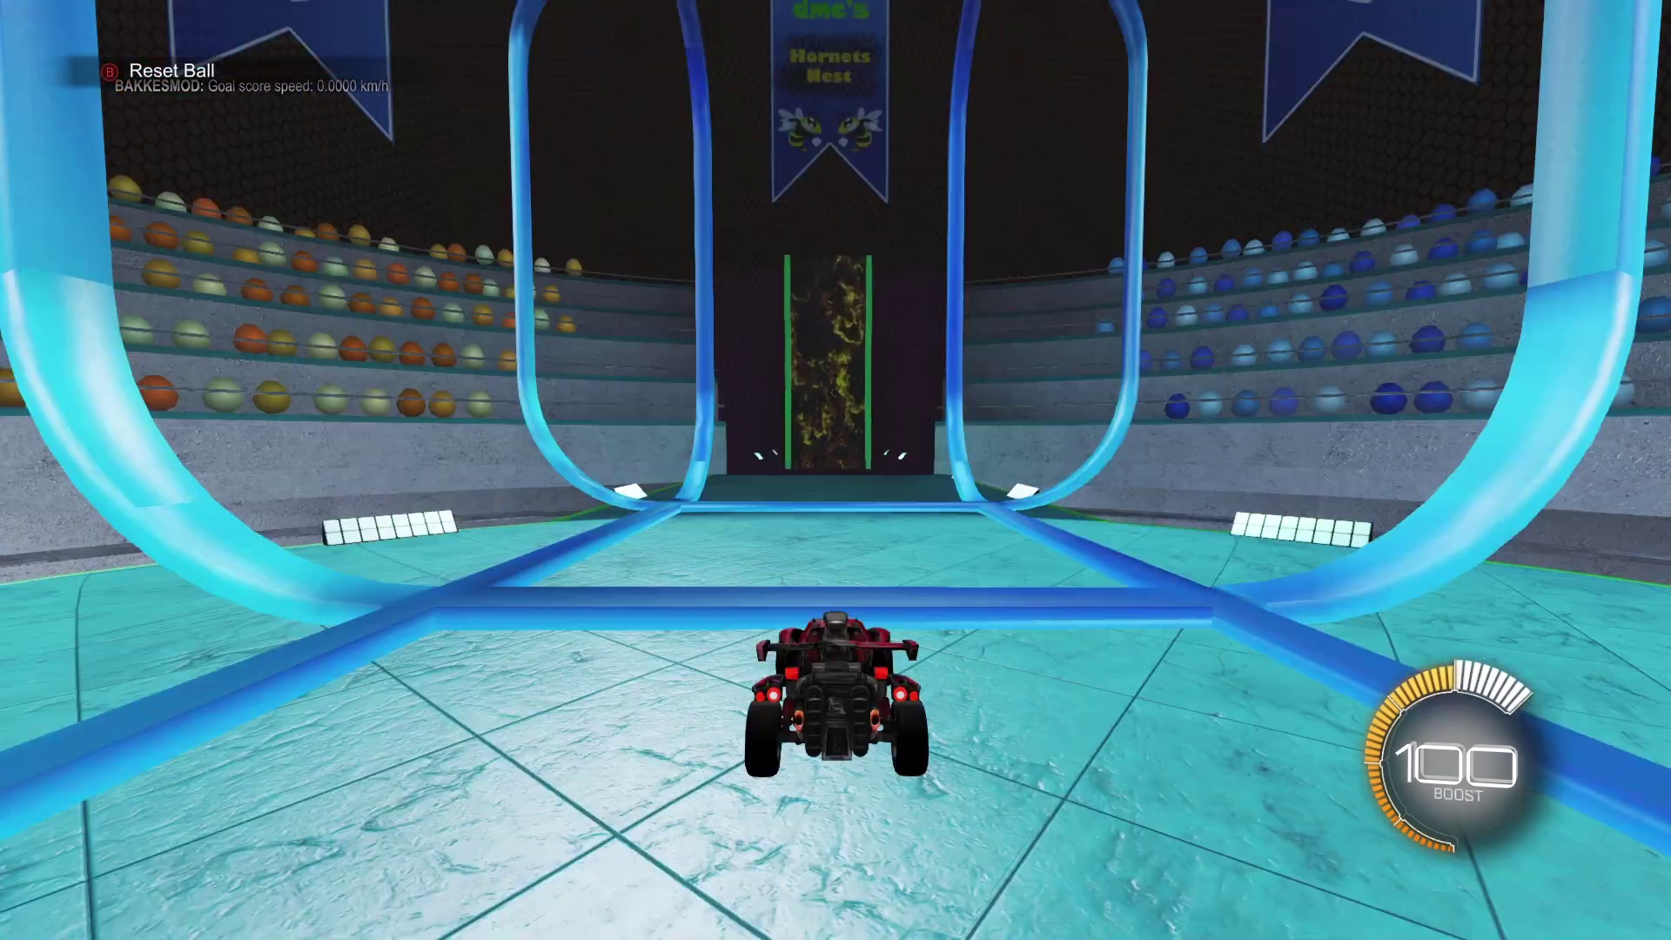
{"action": "key", "text": "w"}
{"action": "key", "text": "a"}
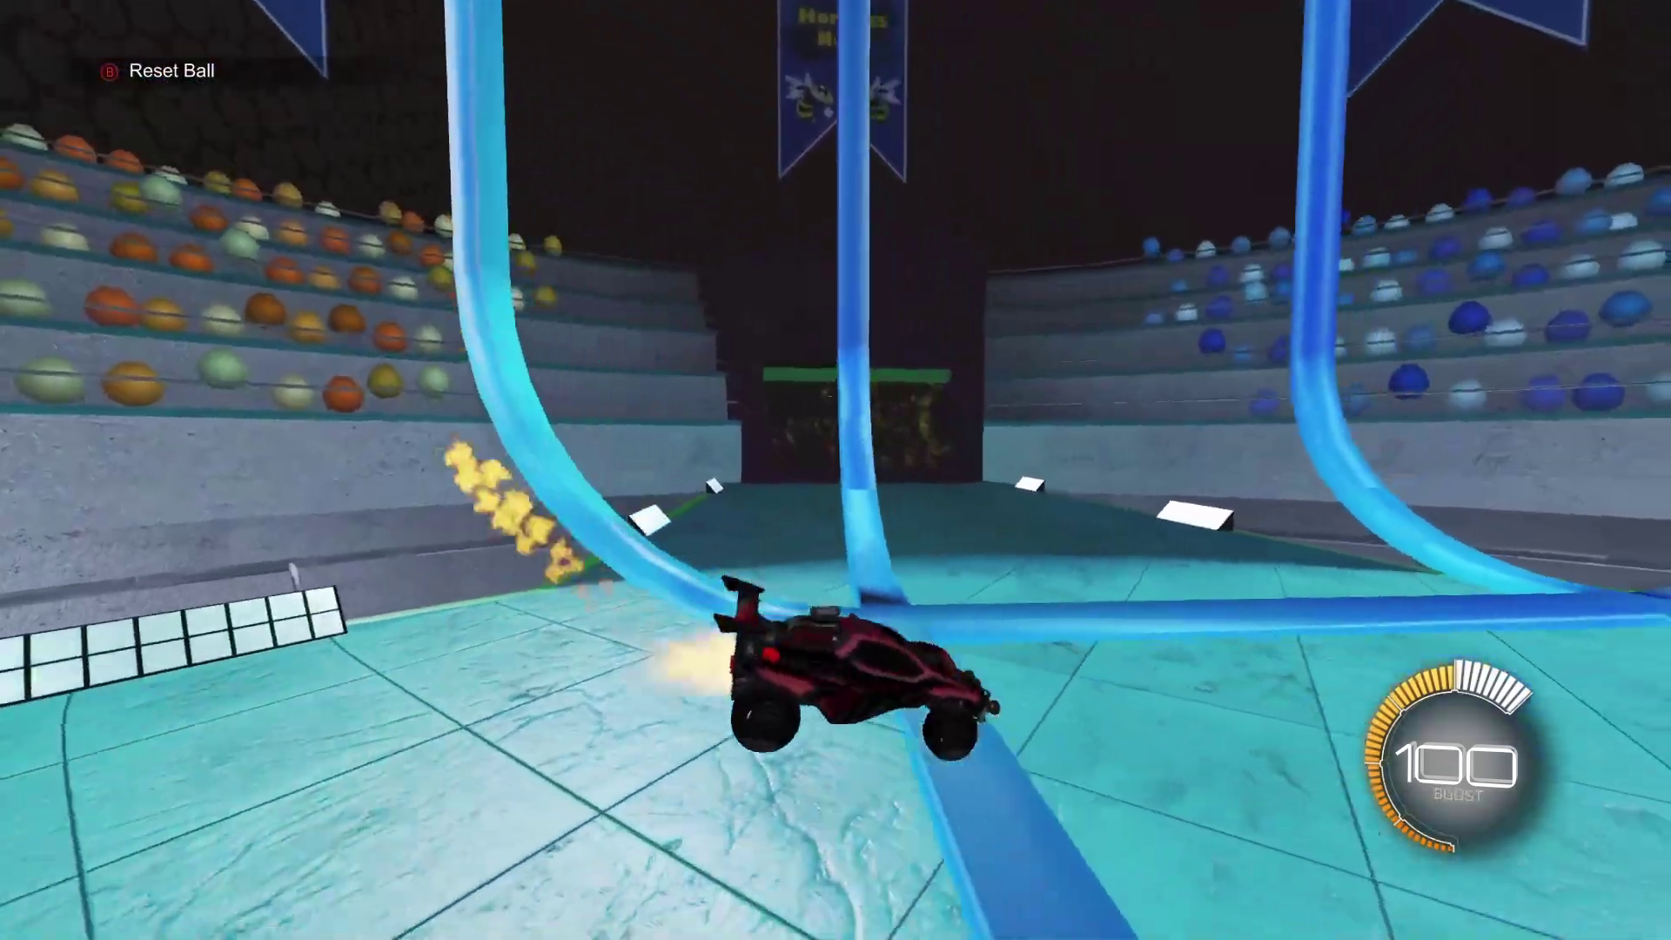
{"action": "key", "text": "w"}
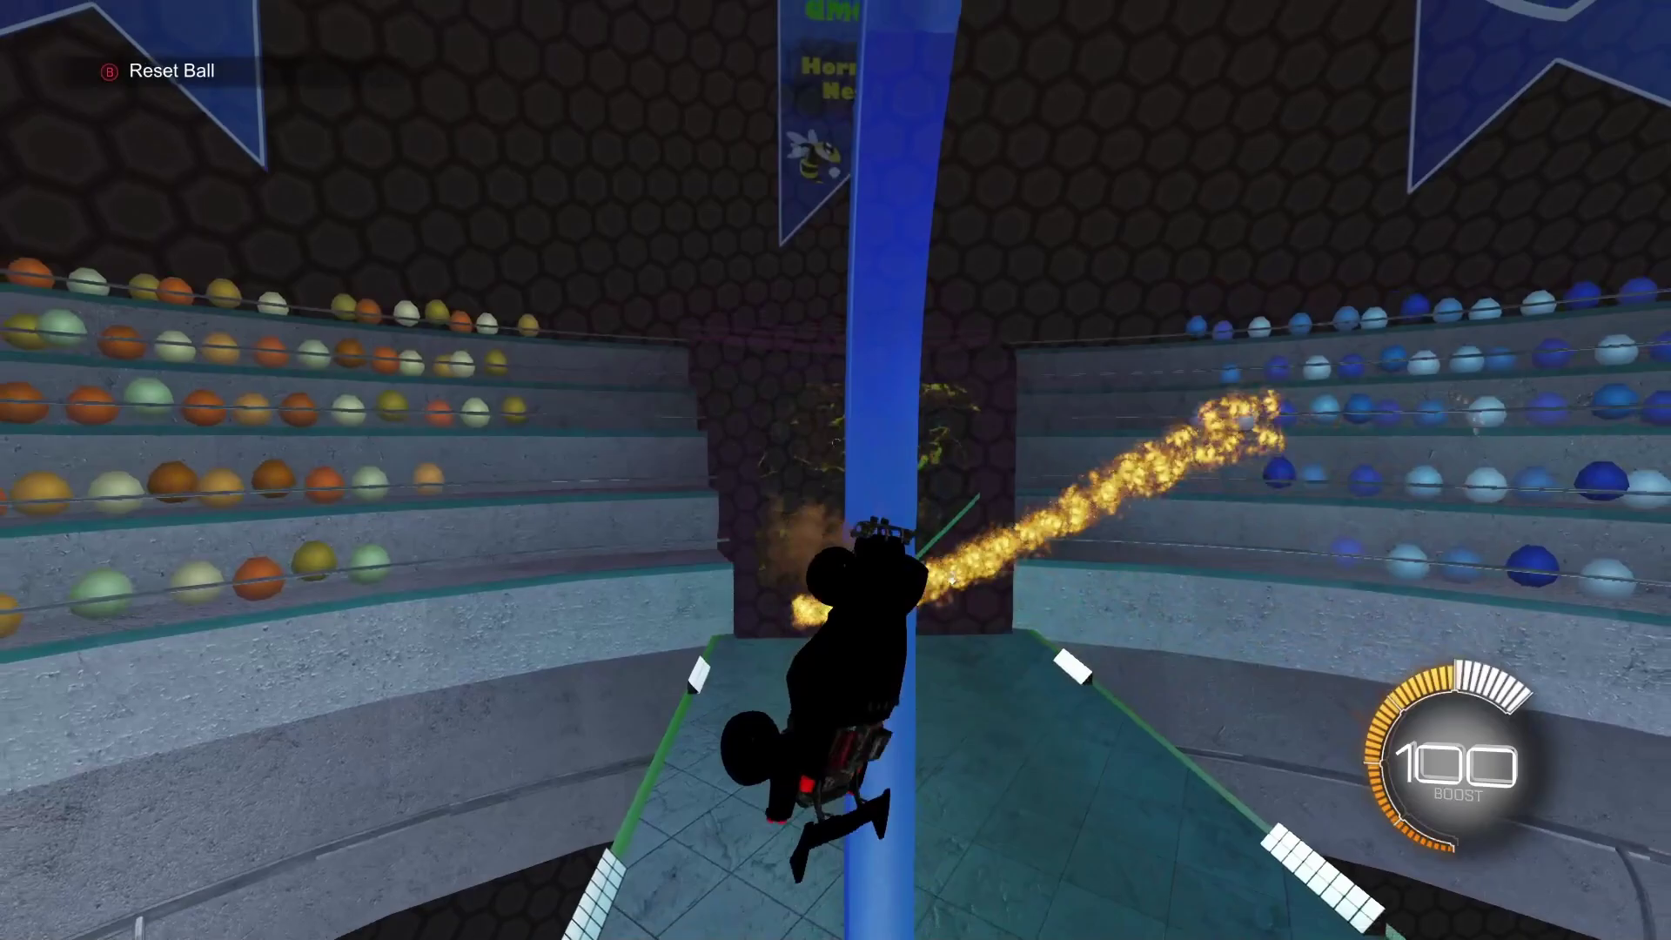
{"action": "key", "text": "w"}
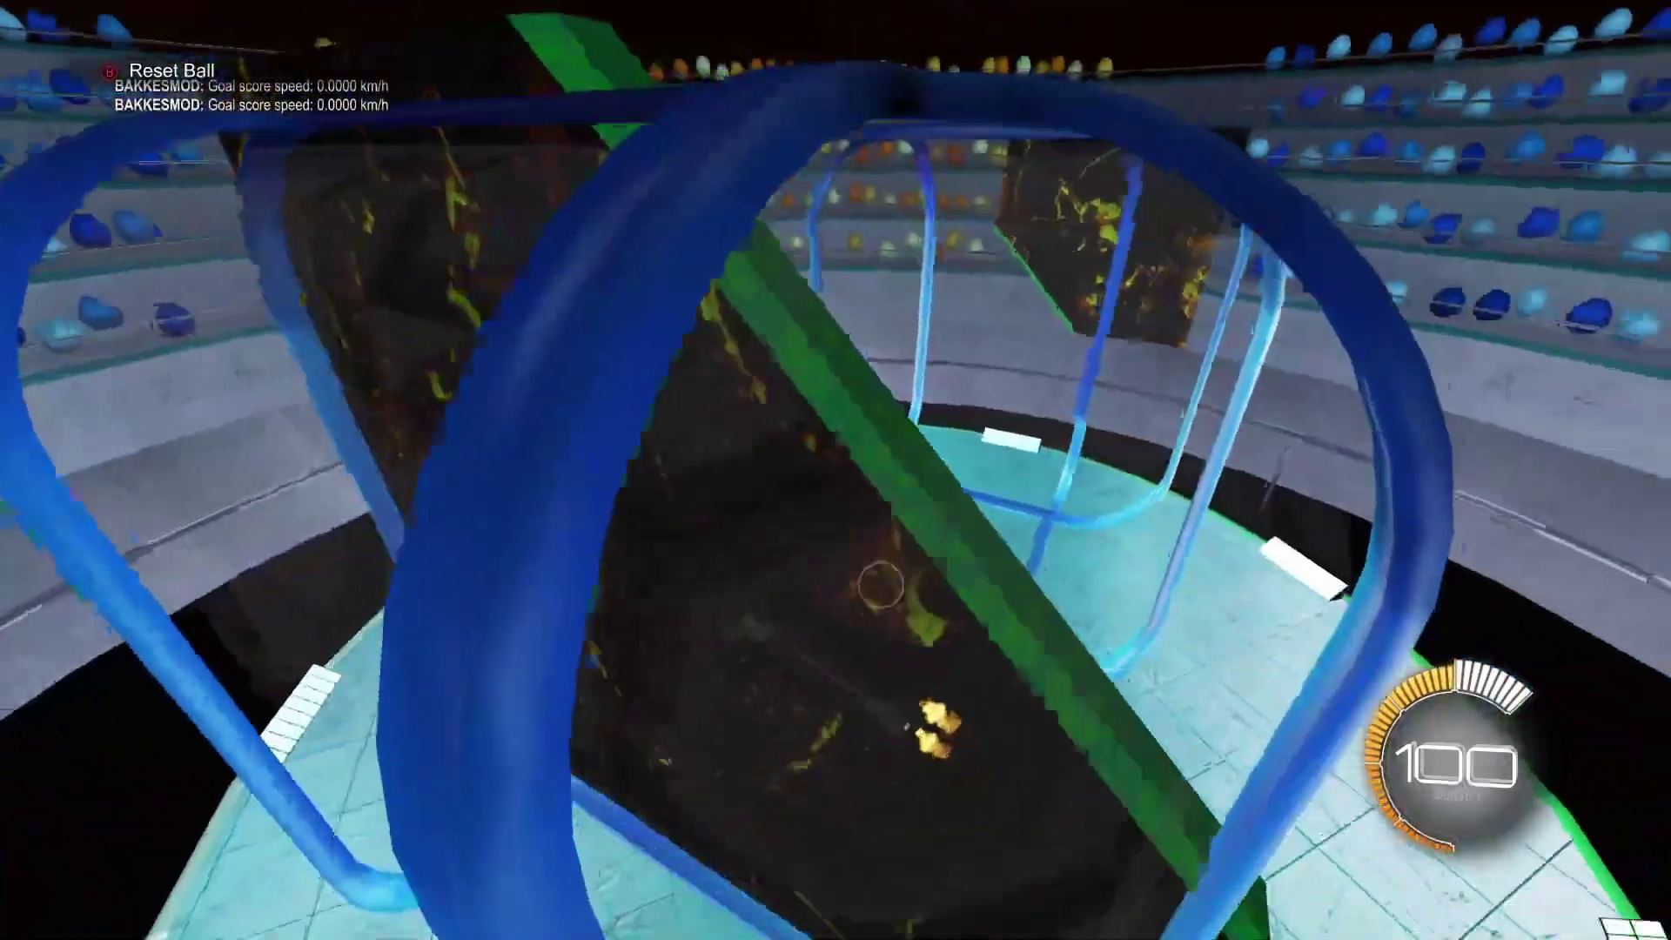
{"action": "key", "text": "w"}
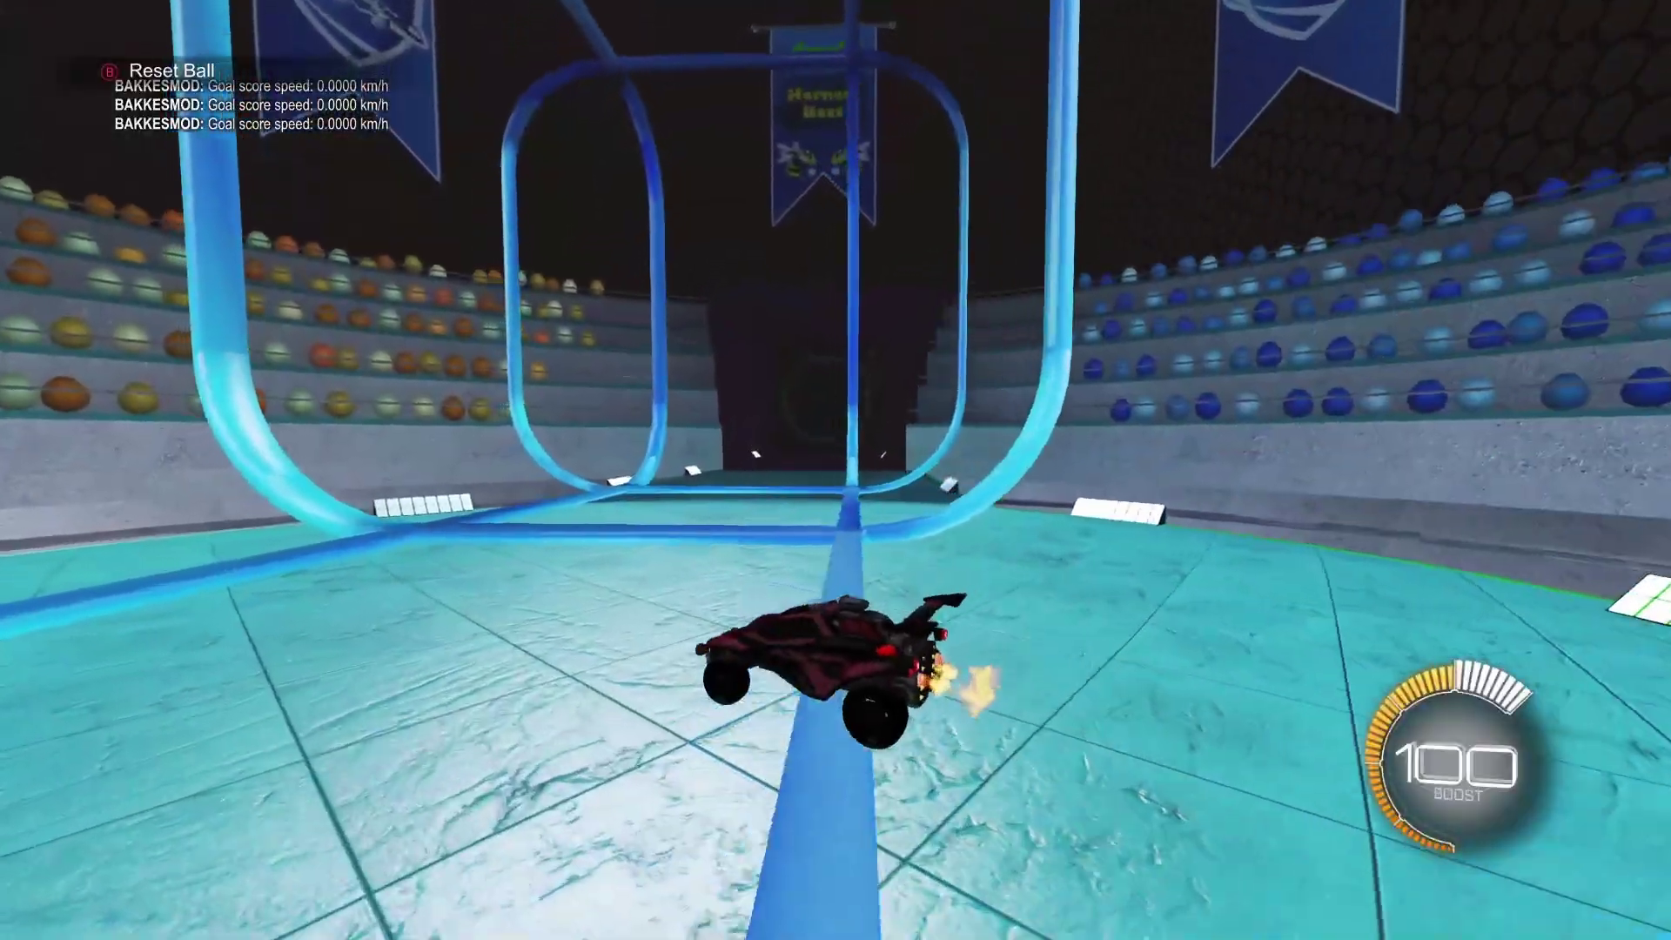
{"action": "key", "text": "w"}
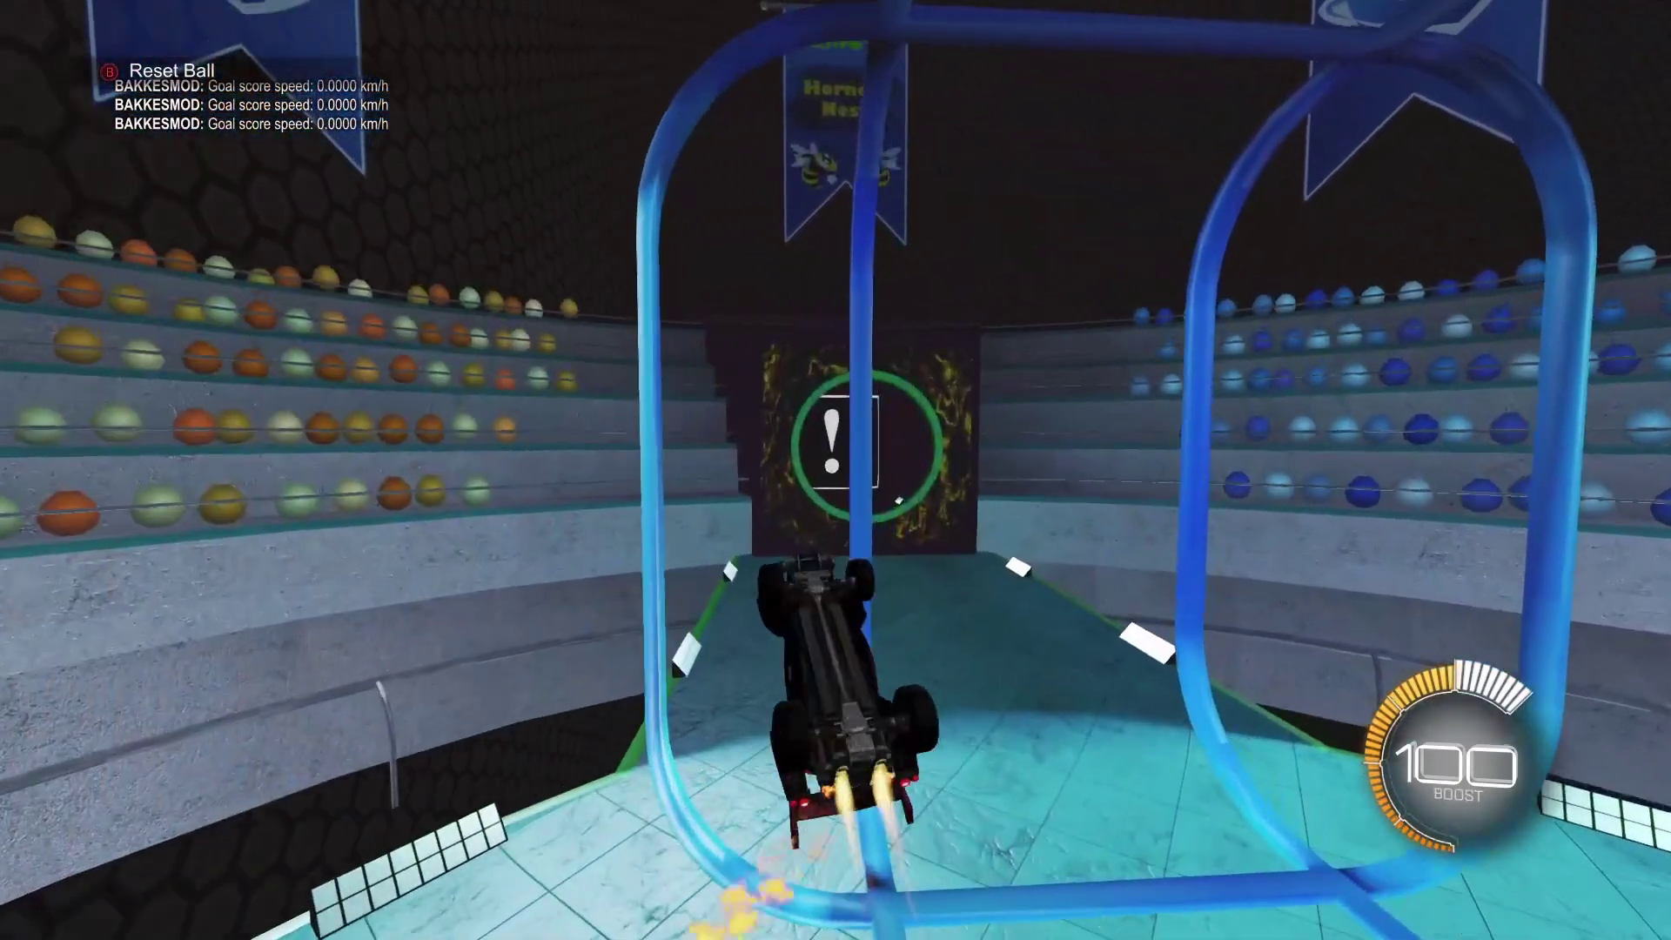
{"action": "key", "text": "w"}
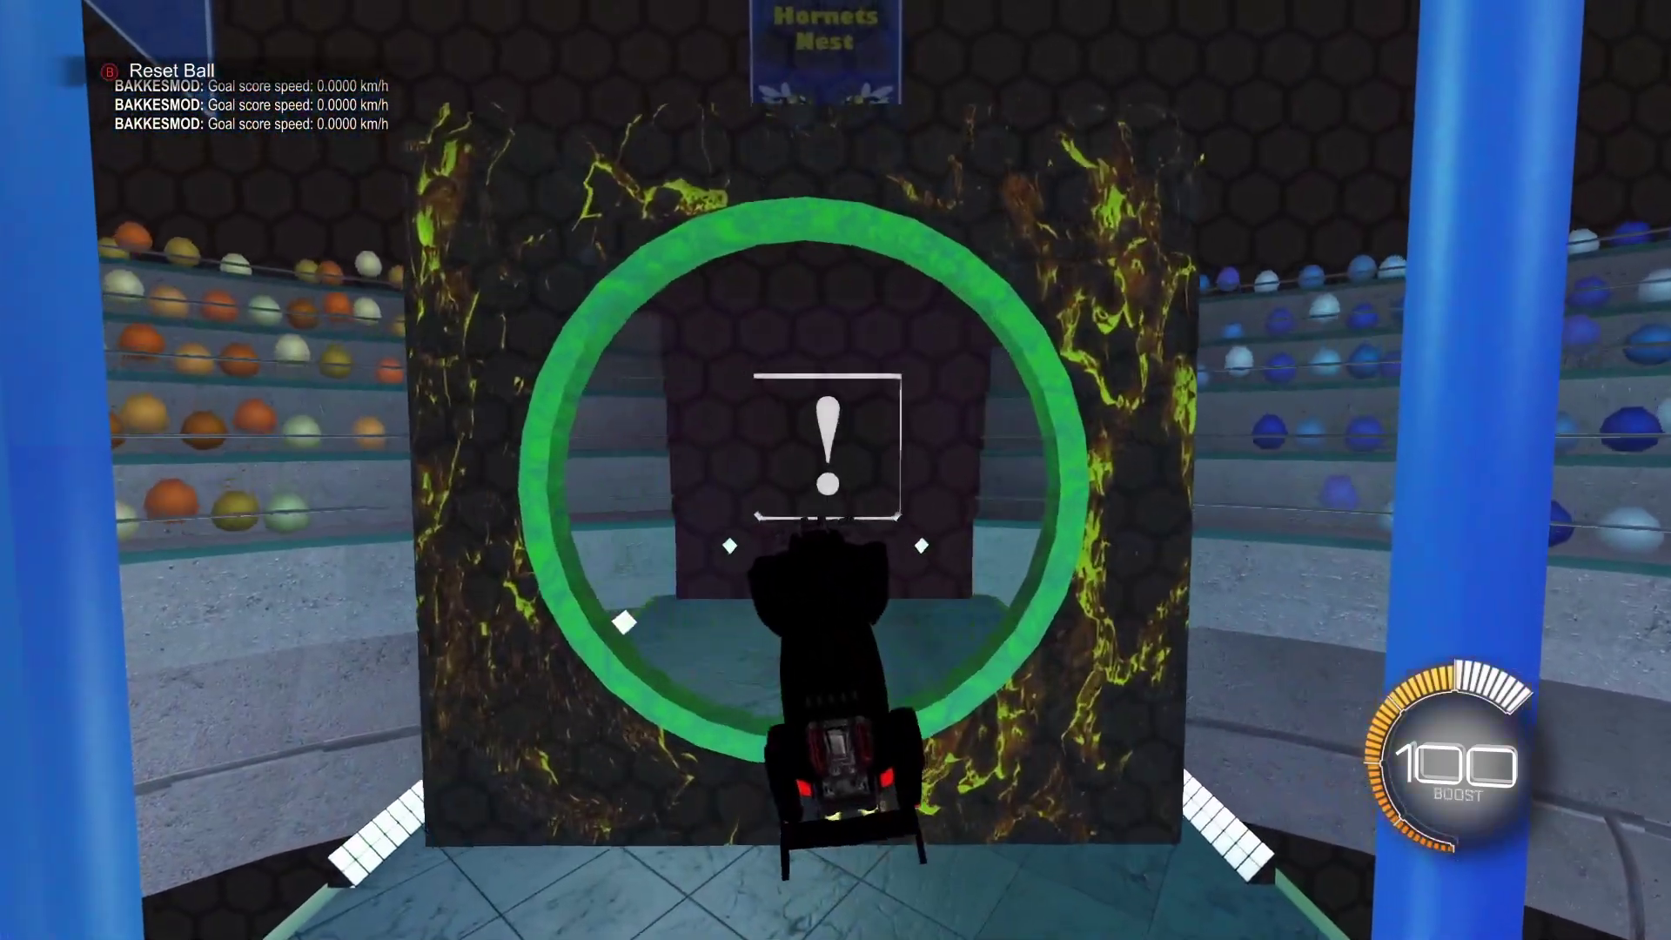
{"action": "key", "text": "w"}
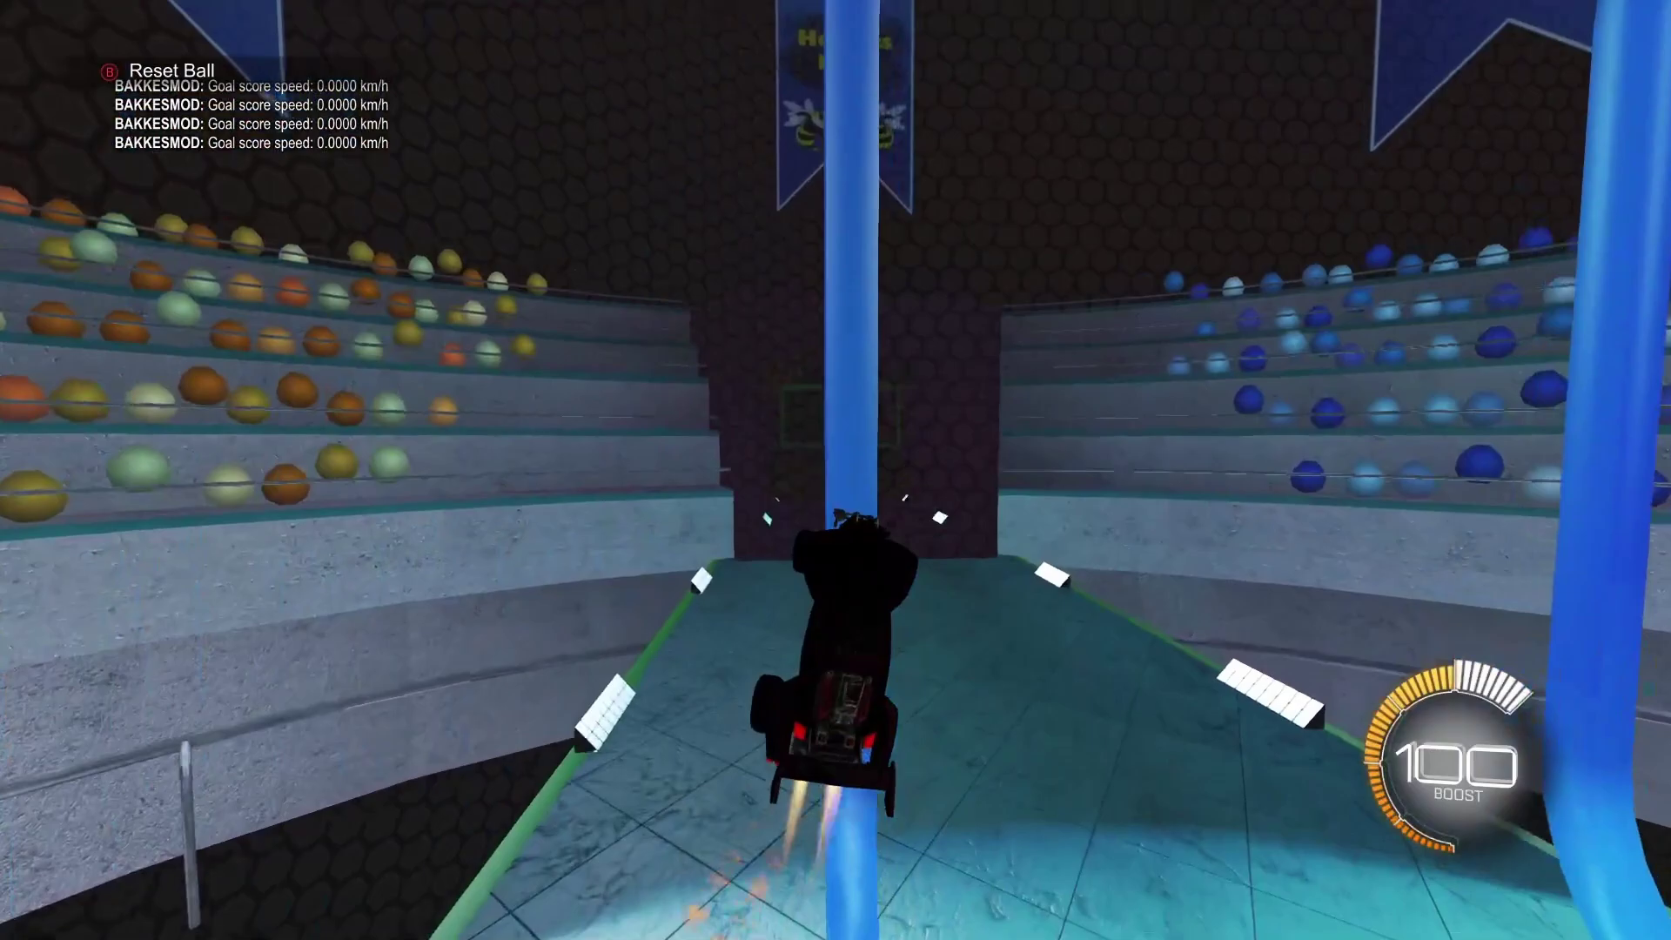
{"action": "key", "text": "w"}
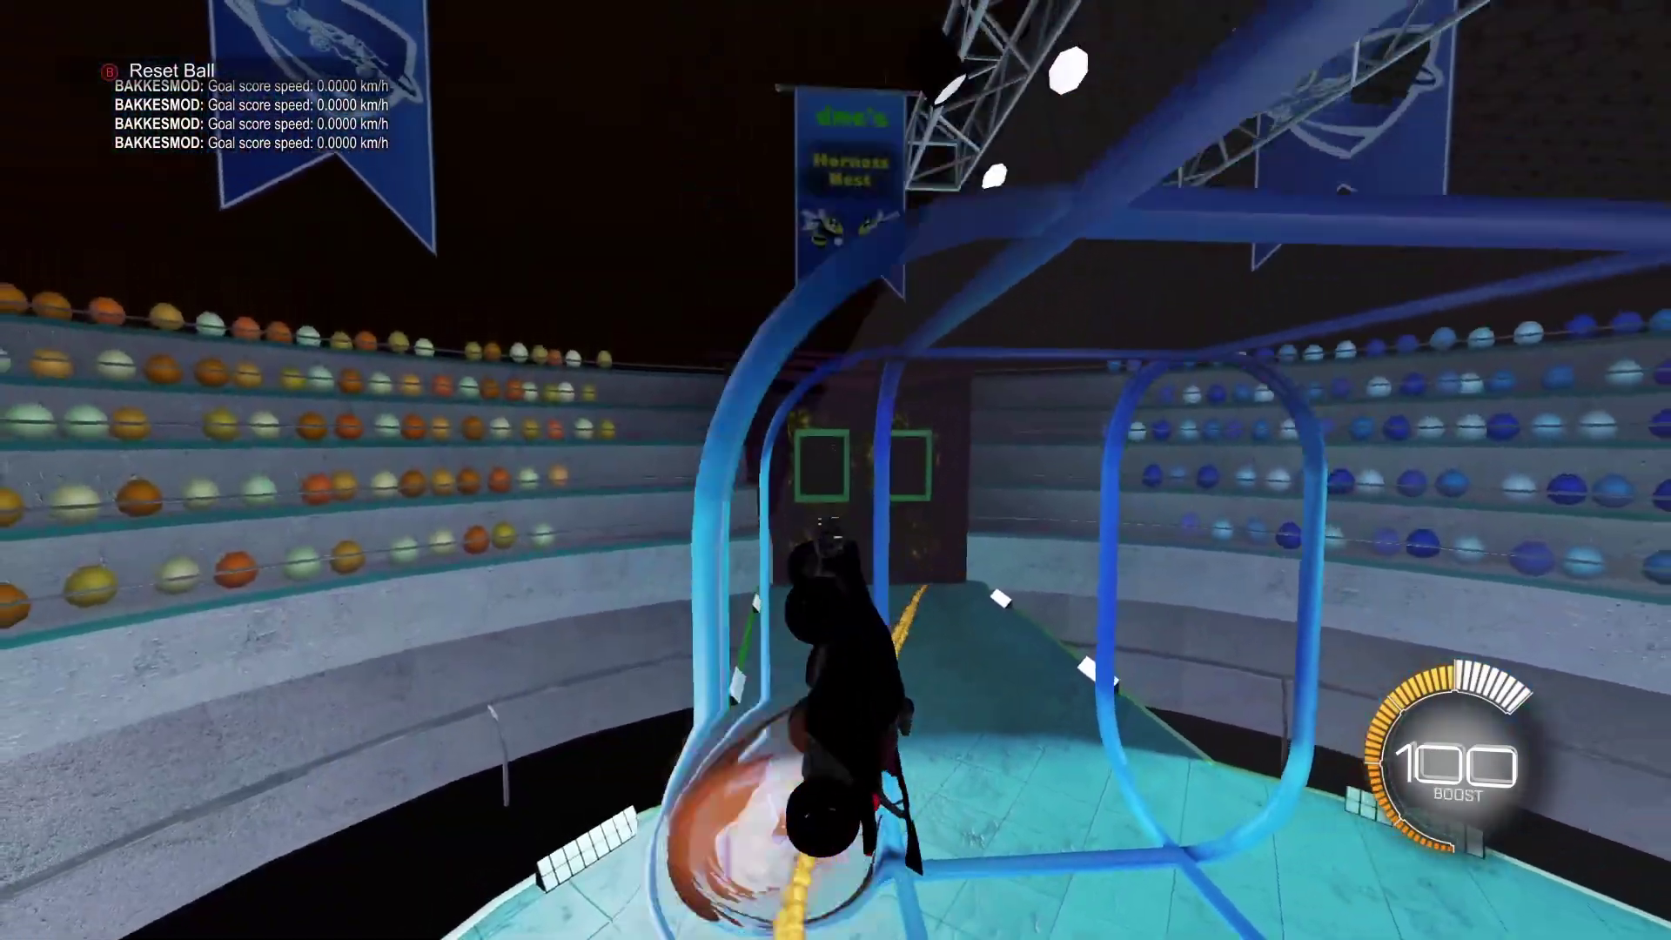
{"action": "key", "text": "w"}
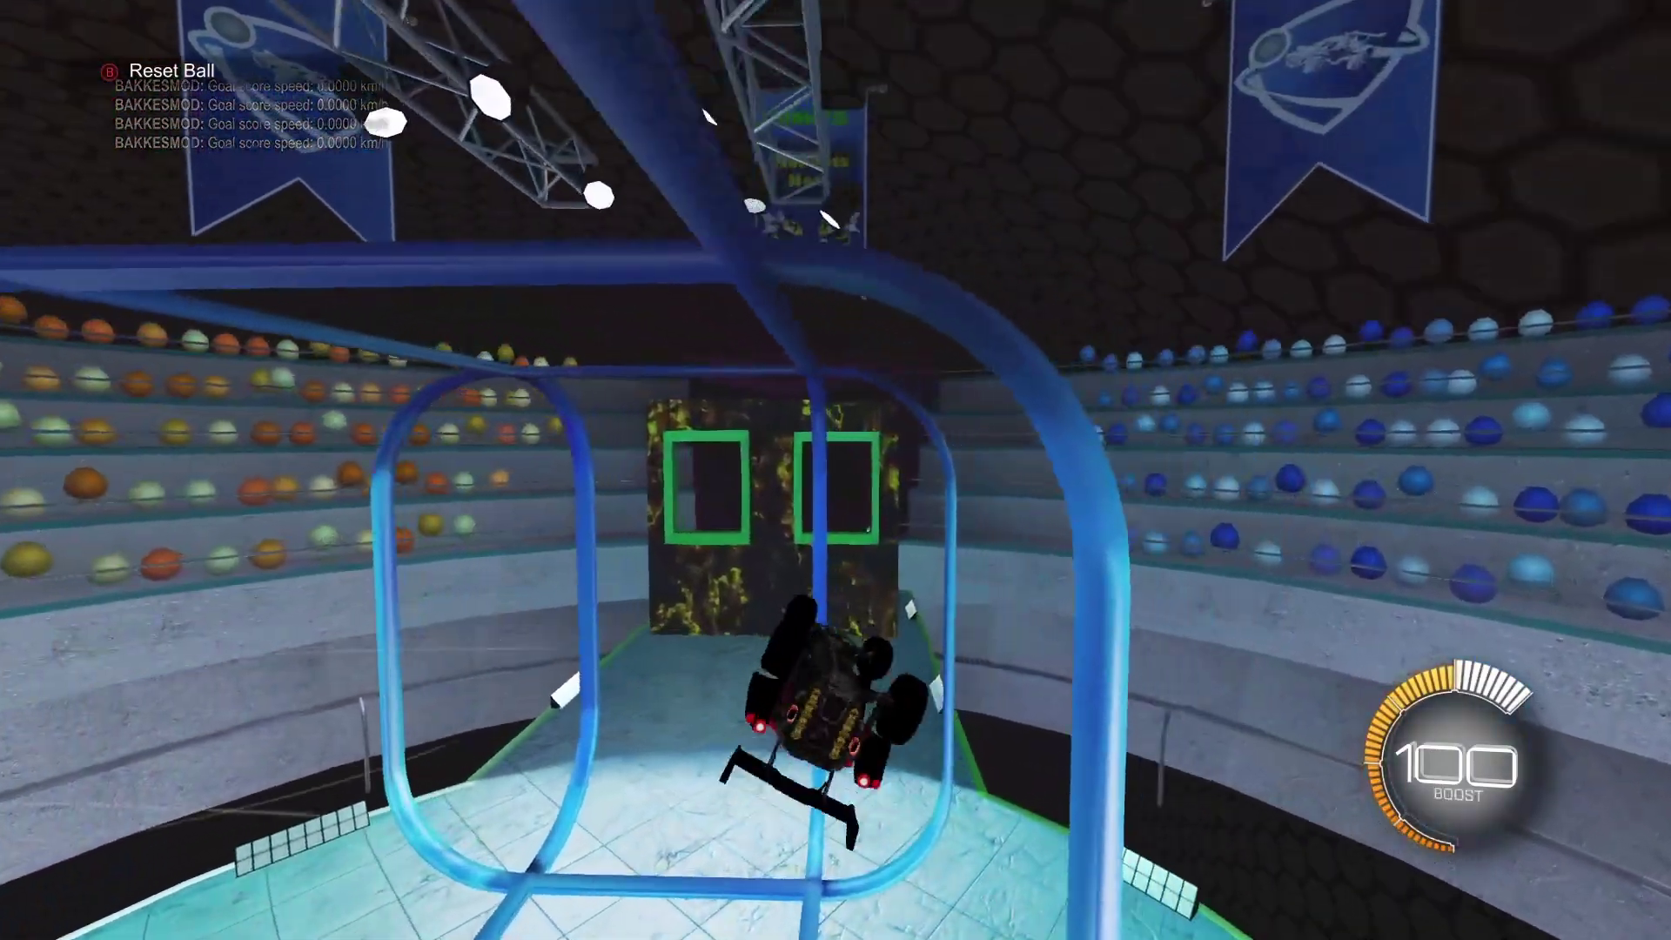
{"action": "key", "text": "w"}
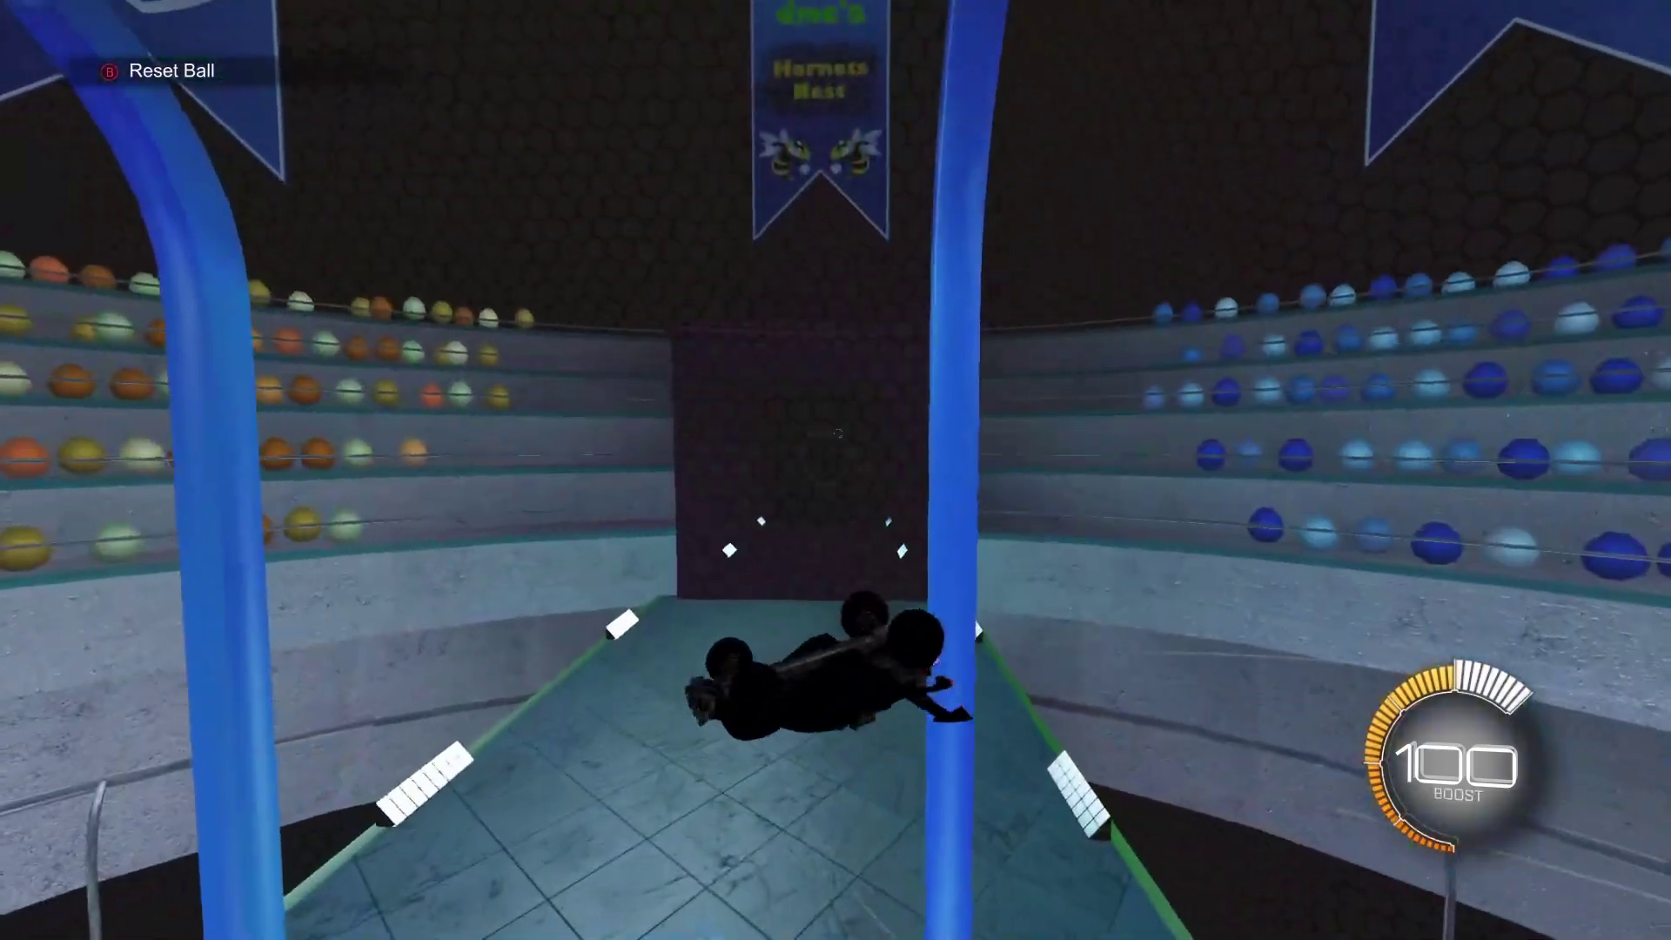
{"action": "key", "text": "w"}
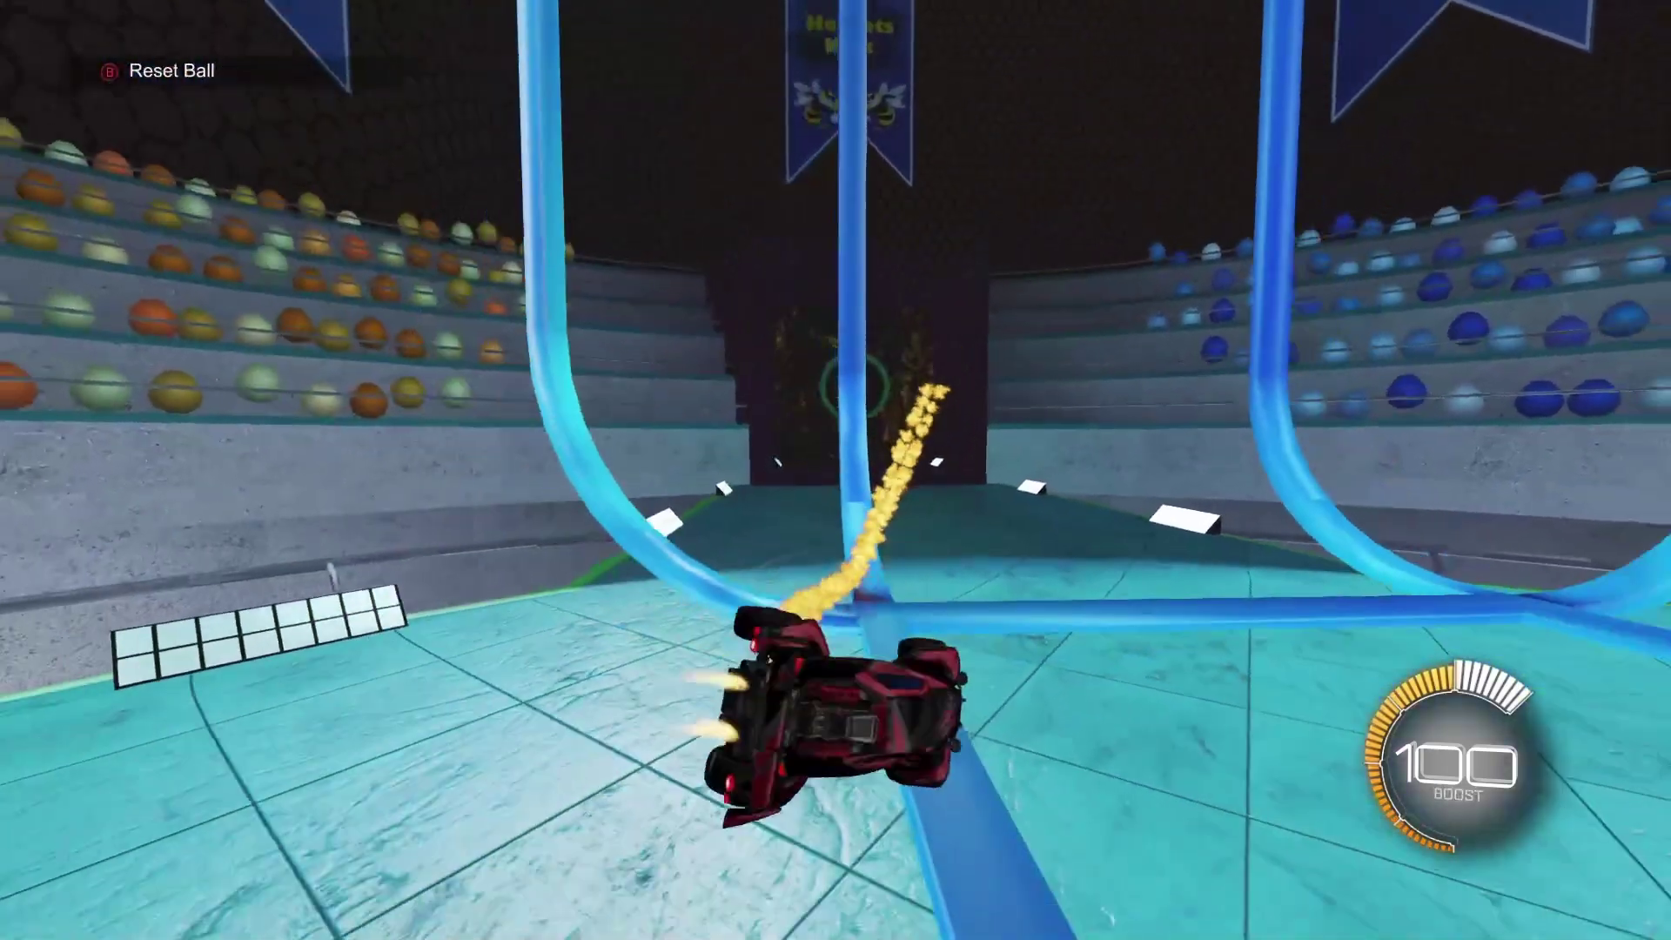
{"action": "key", "text": "w"}
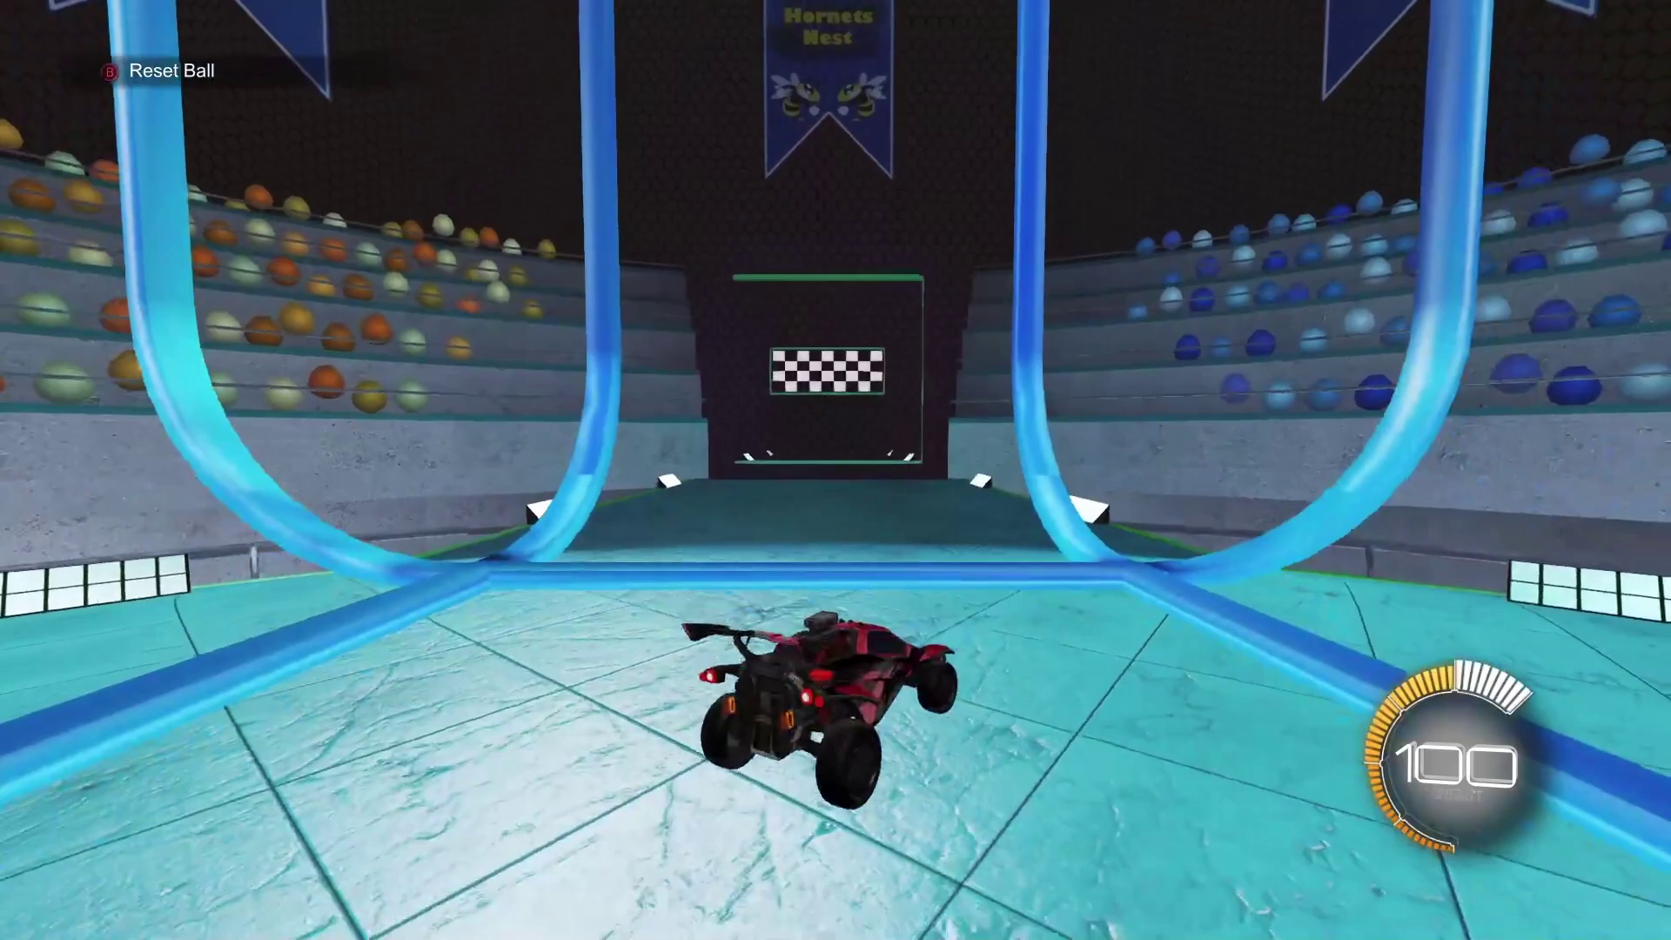
{"action": "key", "text": "w"}
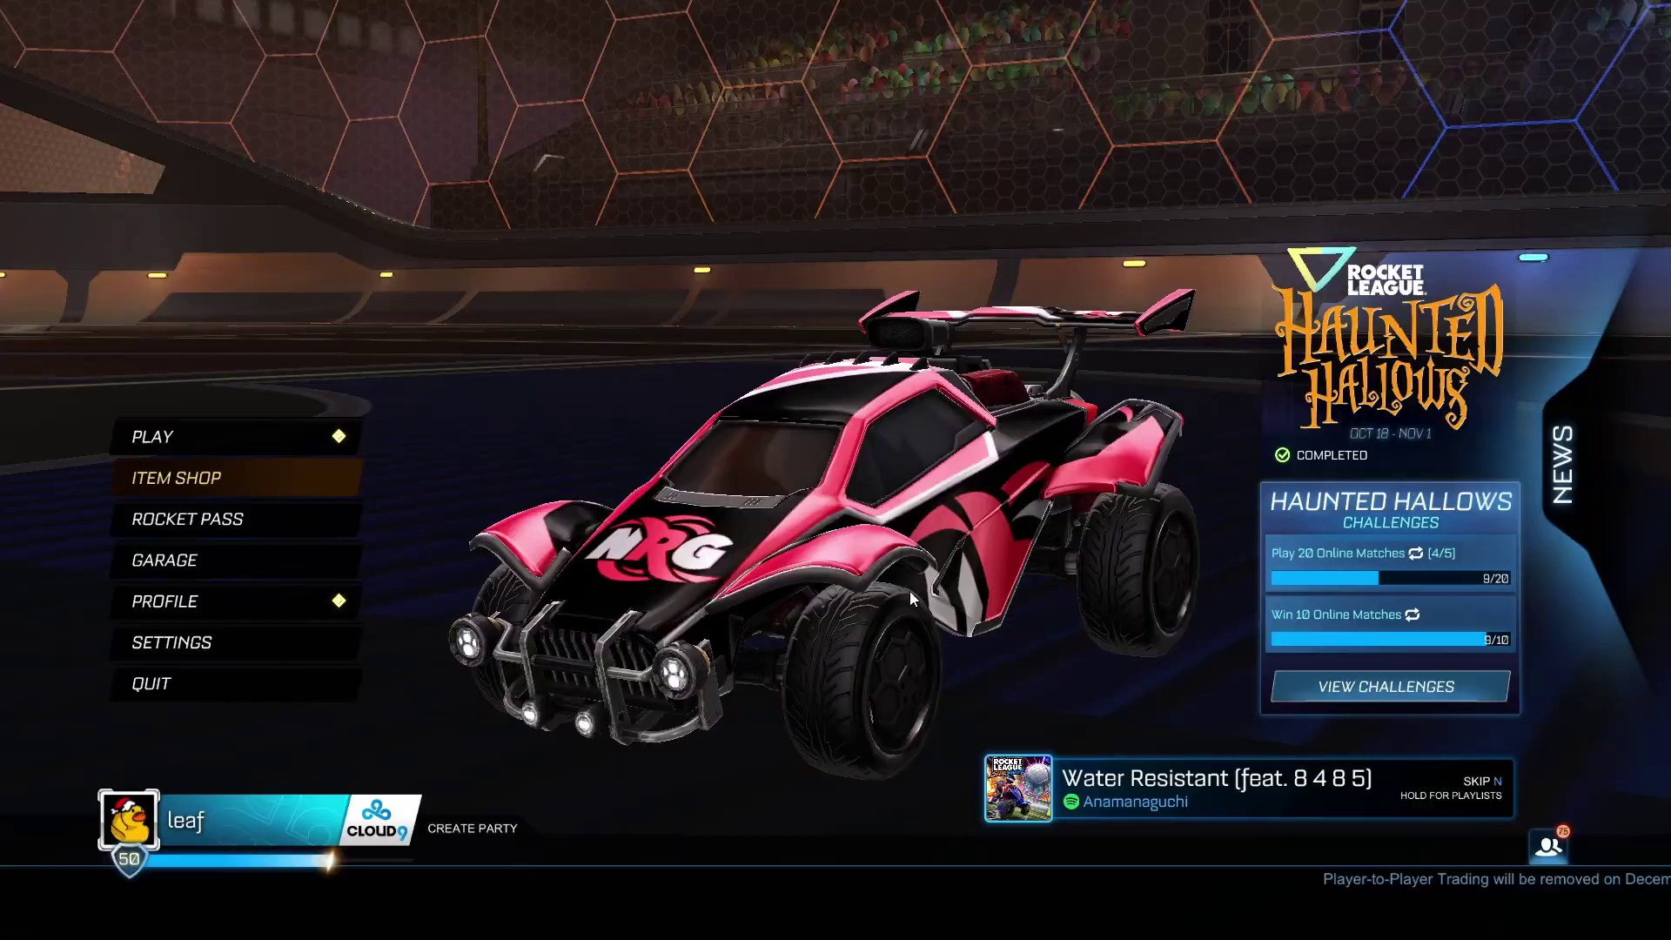